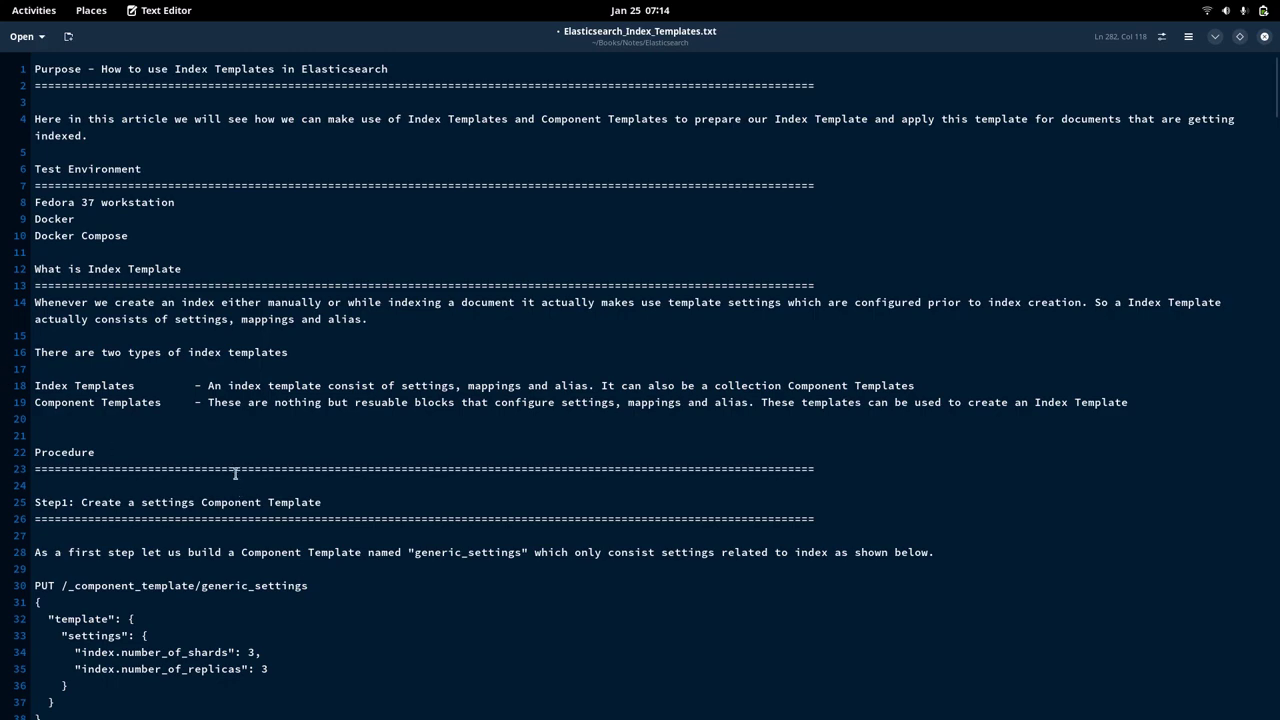
# Scroll the notes down to the Step1 and Step2 requests and mark the Step1 heading.
pyautogui.scroll(-3, 237, 480)
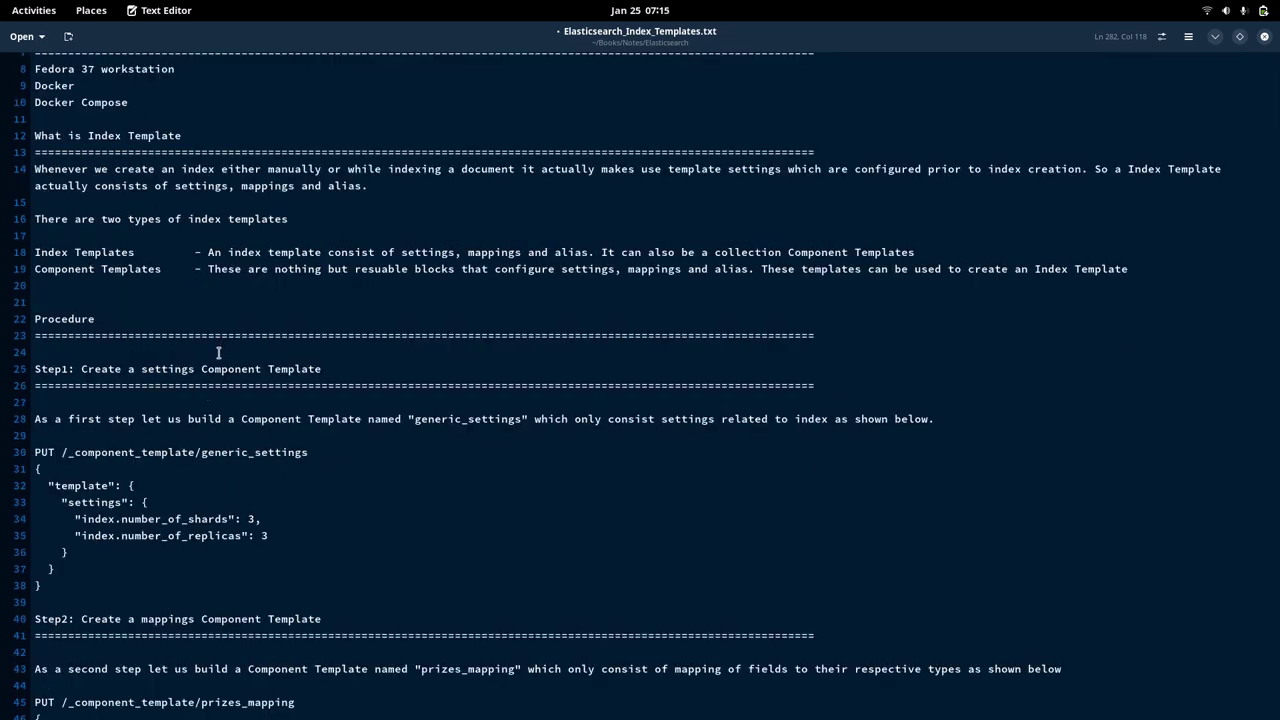
pyautogui.tripleClick(157, 369)
pyautogui.click(157, 369)
# Open a new Terminal window maximized to fill the screen.
pyautogui.moveTo(0, 0)
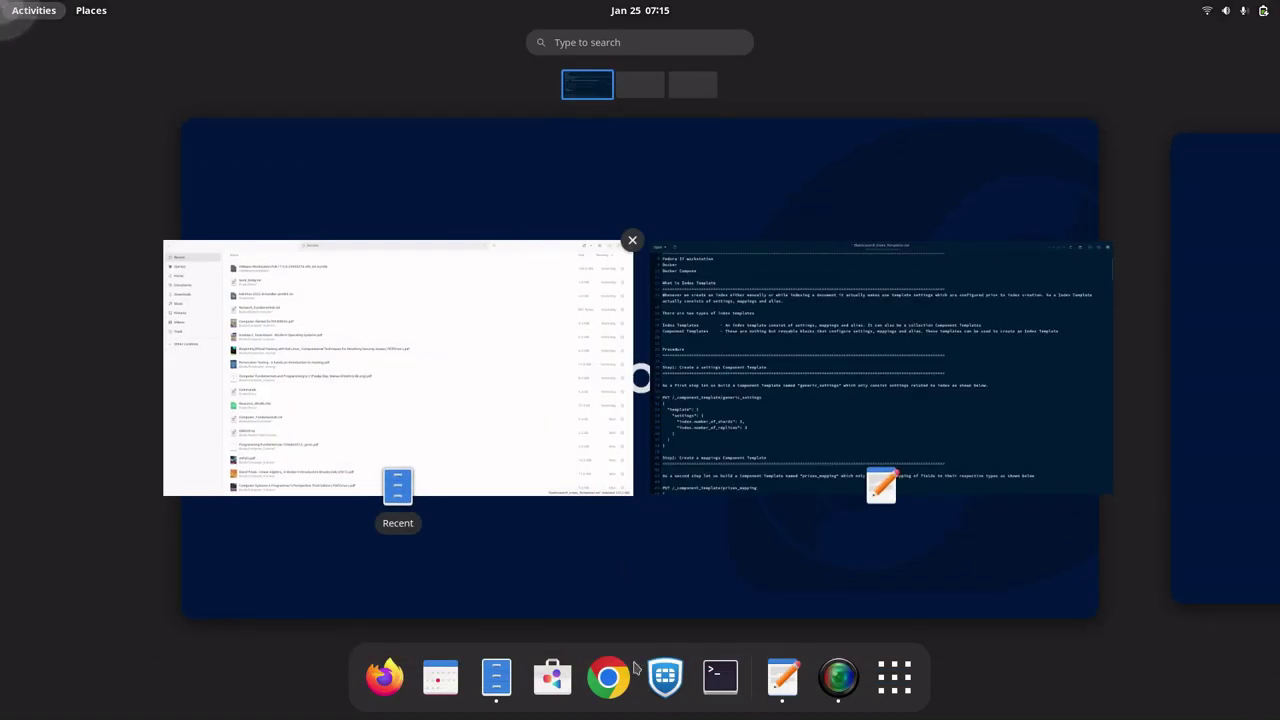
pyautogui.click(717, 685)
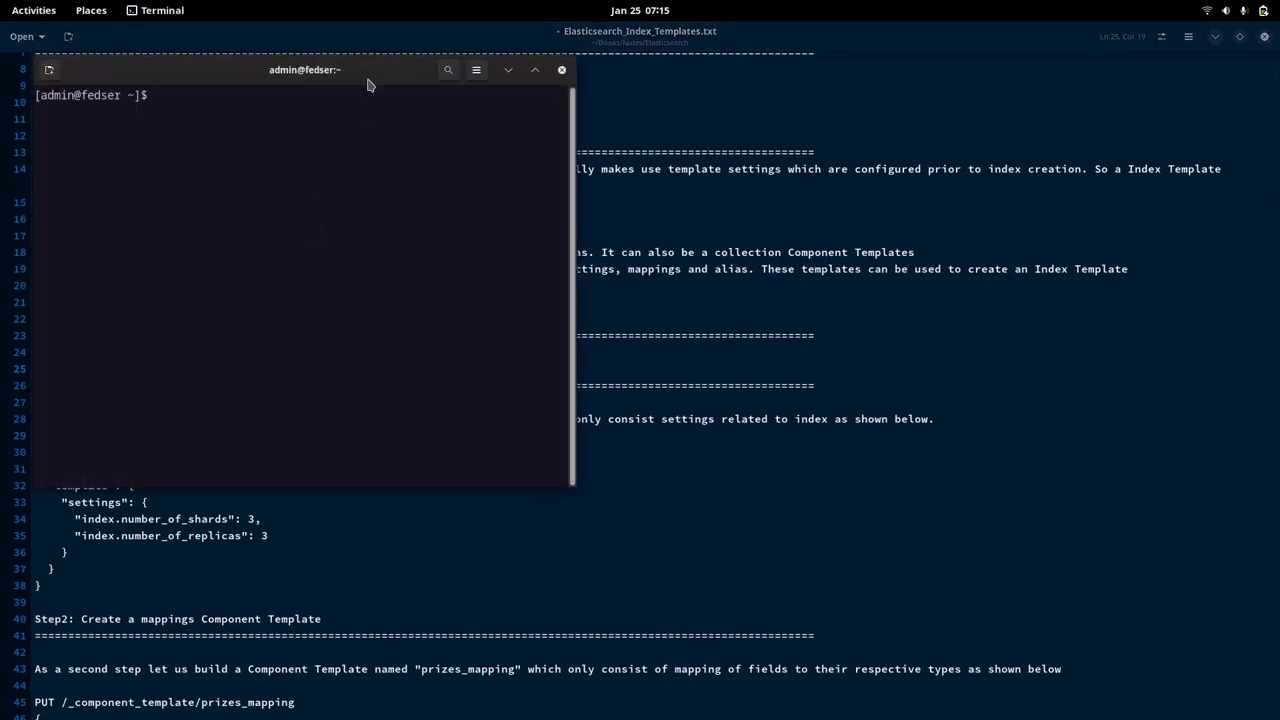
pyautogui.press('super+Up')
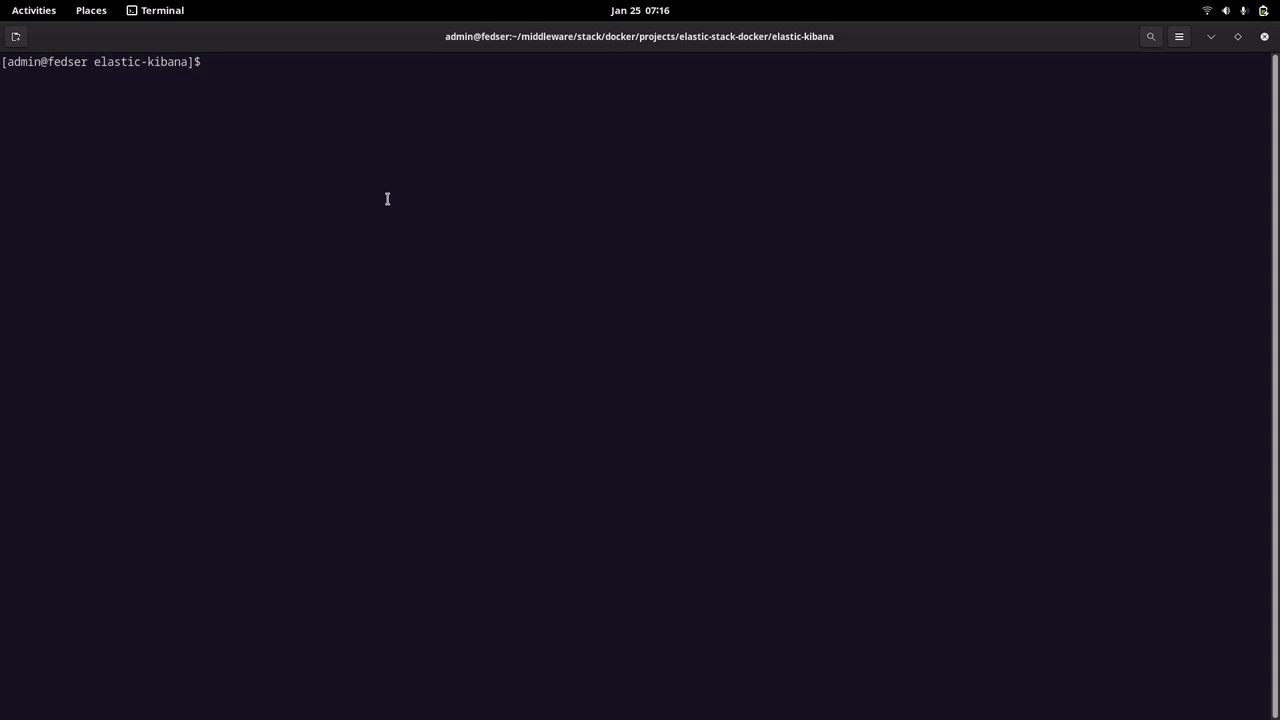
# Run 'sudo systemctl start docker.service' and authenticate with the administrator password.
pyautogui.write('docker-compose up')
pyautogui.press('BackSpace')
pyautogui.press('BackSpace')
pyautogui.press('BackSpace')
pyautogui.press('BackSpace')
pyautogui.press('BackSpace')
pyautogui.press('BackSpace')
pyautogui.press('BackSpace')
pyautogui.press('BackSpace')
pyautogui.press('BackSpace')
pyautogui.press('BackSpace')
pyautogui.press('BackSpace')
pyautogui.press('BackSpace')
pyautogui.press('BackSpace')
pyautogui.press('BackSpace')
pyautogui.press('BackSpace')
pyautogui.press('BackSpace')
pyautogui.press('BackSpace')
pyautogui.press('BackSpace')
pyautogui.write('sudo systemctl startdock')
pyautogui.press('BackSpace')
pyautogui.press('BackSpace')
pyautogui.press('BackSpace')
pyautogui.press('BackSpace')
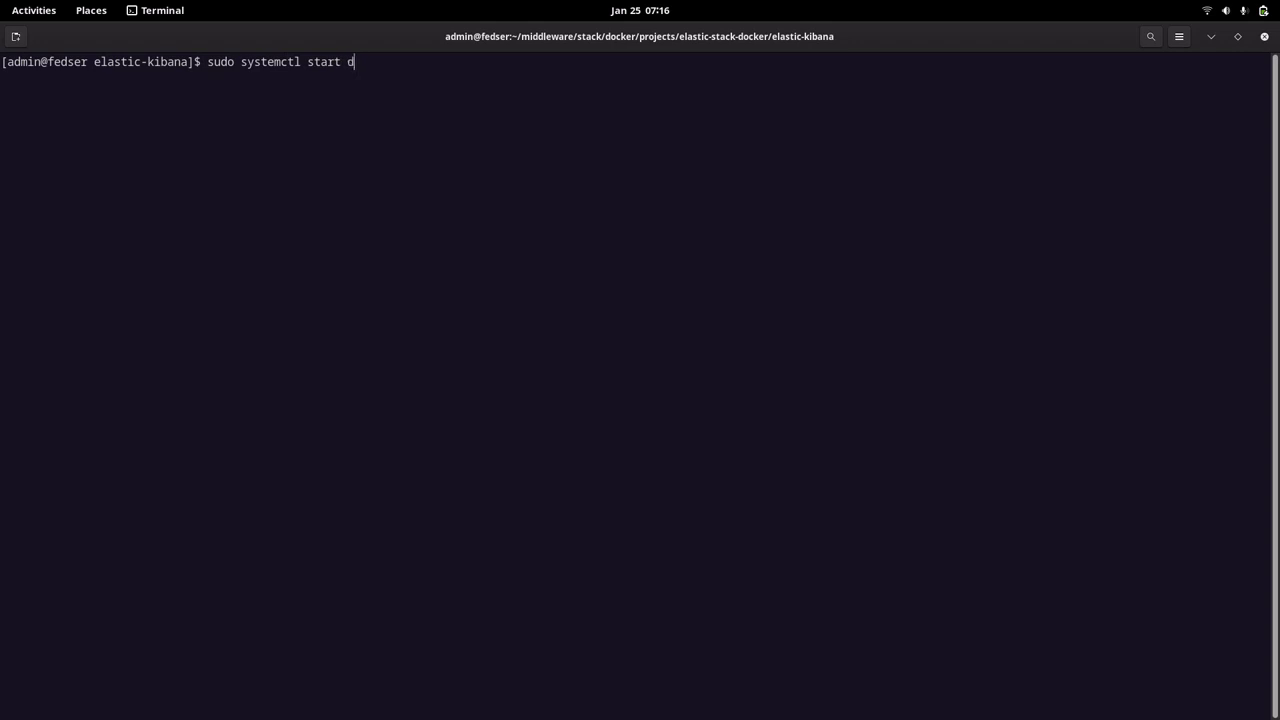
pyautogui.press('BackSpace')
pyautogui.press('BackSpace')
pyautogui.press('BackSpace')
pyautogui.press('BackSpace')
pyautogui.press('BackSpace')
pyautogui.write('tart docker.service')
pyautogui.press('Return')
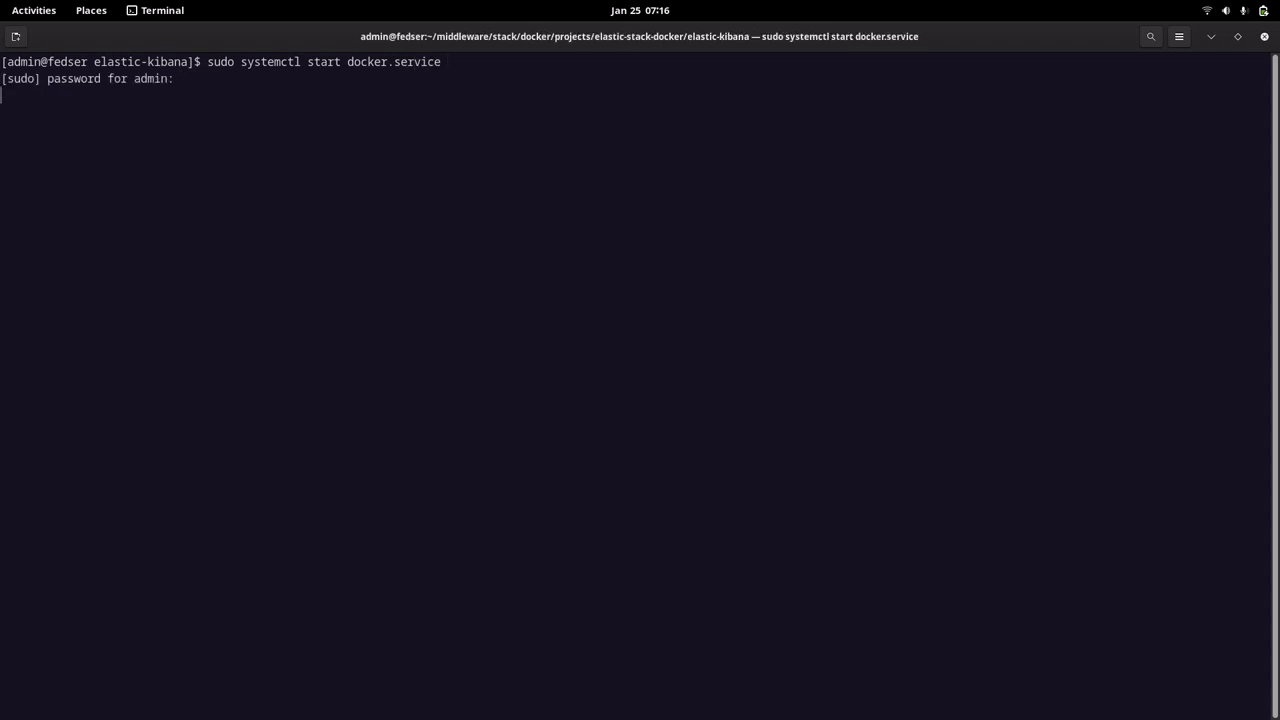
pyautogui.press('Return')
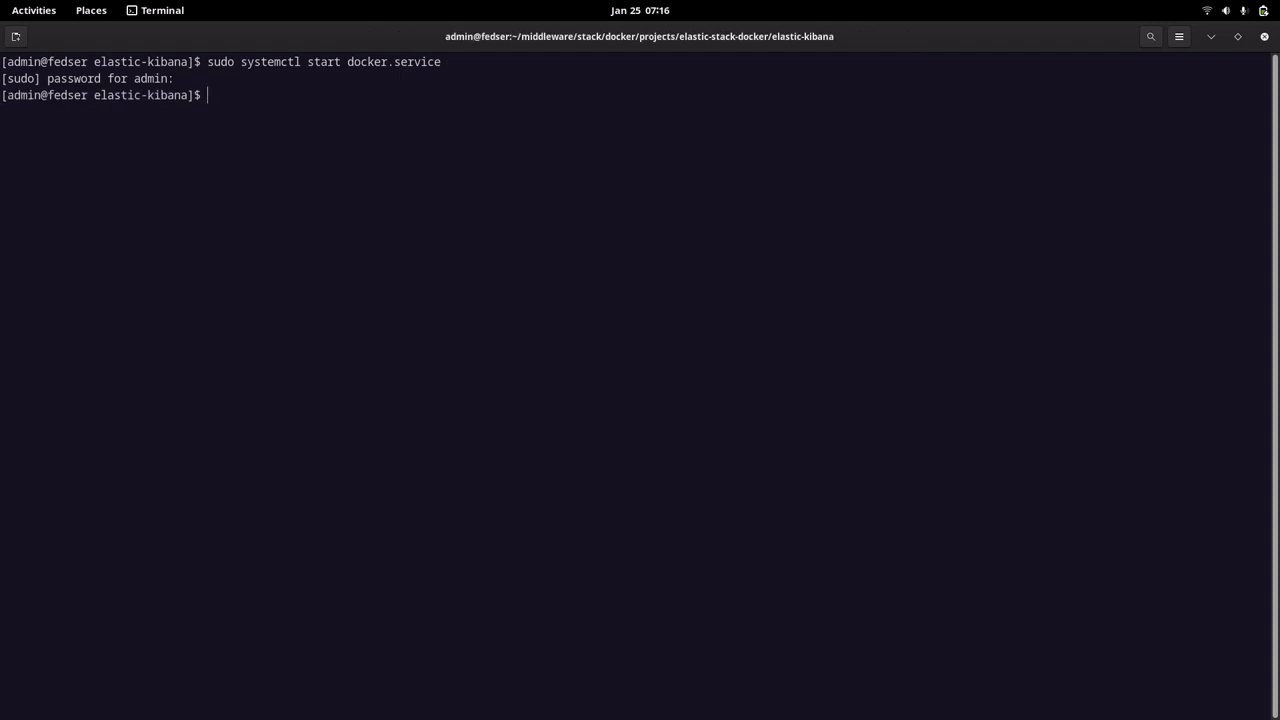
pyautogui.press('Return')
pyautogui.press('Return')
pyautogui.press('Return')
pyautogui.press('Up')
pyautogui.press('Down')
# Start the Elasticsearch and Kibana containers in the background with 'docker-compose up -d'.
pyautogui.write('docker-compose up -d')
pyautogui.press('Return')
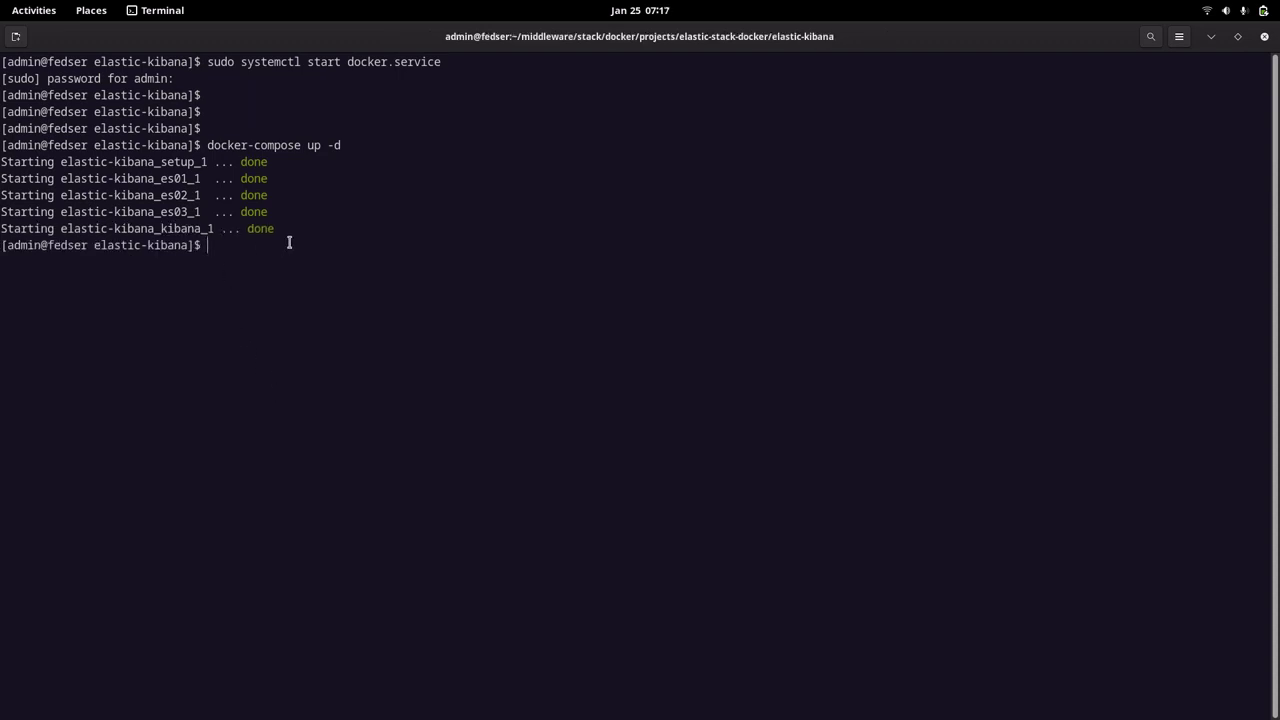
pyautogui.press('Return')
pyautogui.press('Return')
# Check container health with 'docker ps' and 'docker-compose ps'.
pyautogui.write('docker ps')
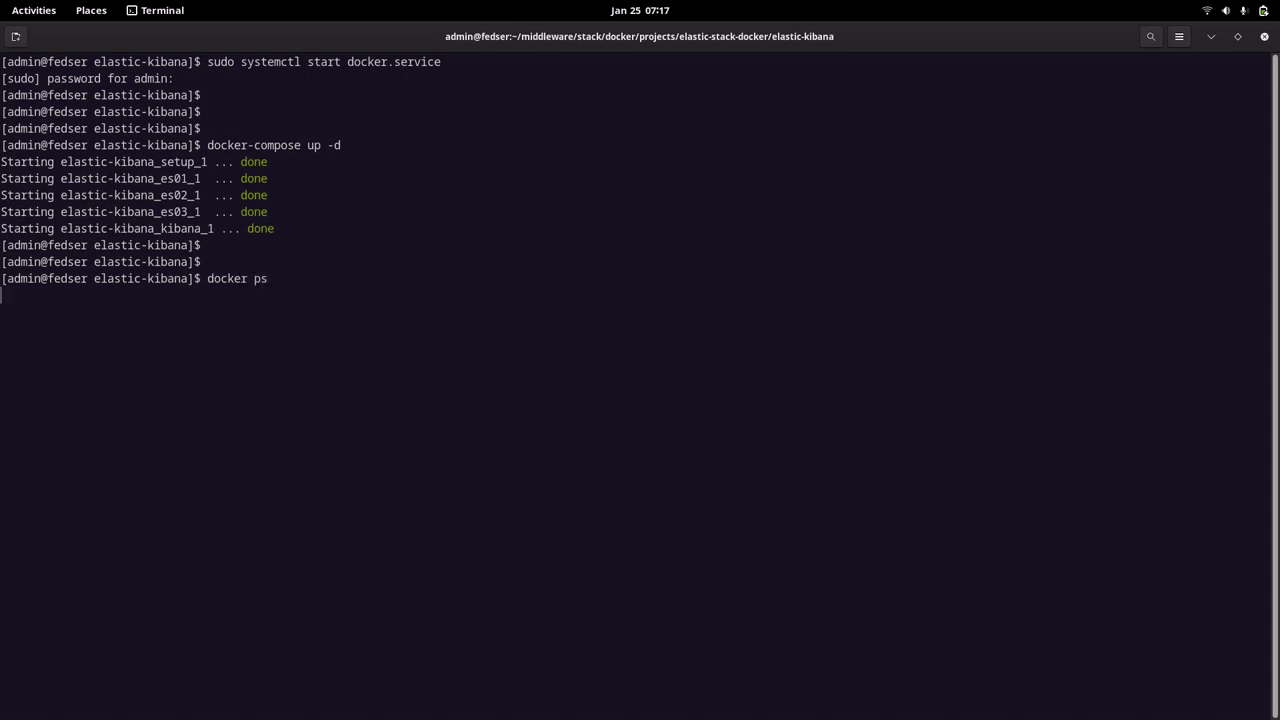
pyautogui.press('Return')
pyautogui.press('Return')
pyautogui.write('docker-compose ps')
pyautogui.press('Return')
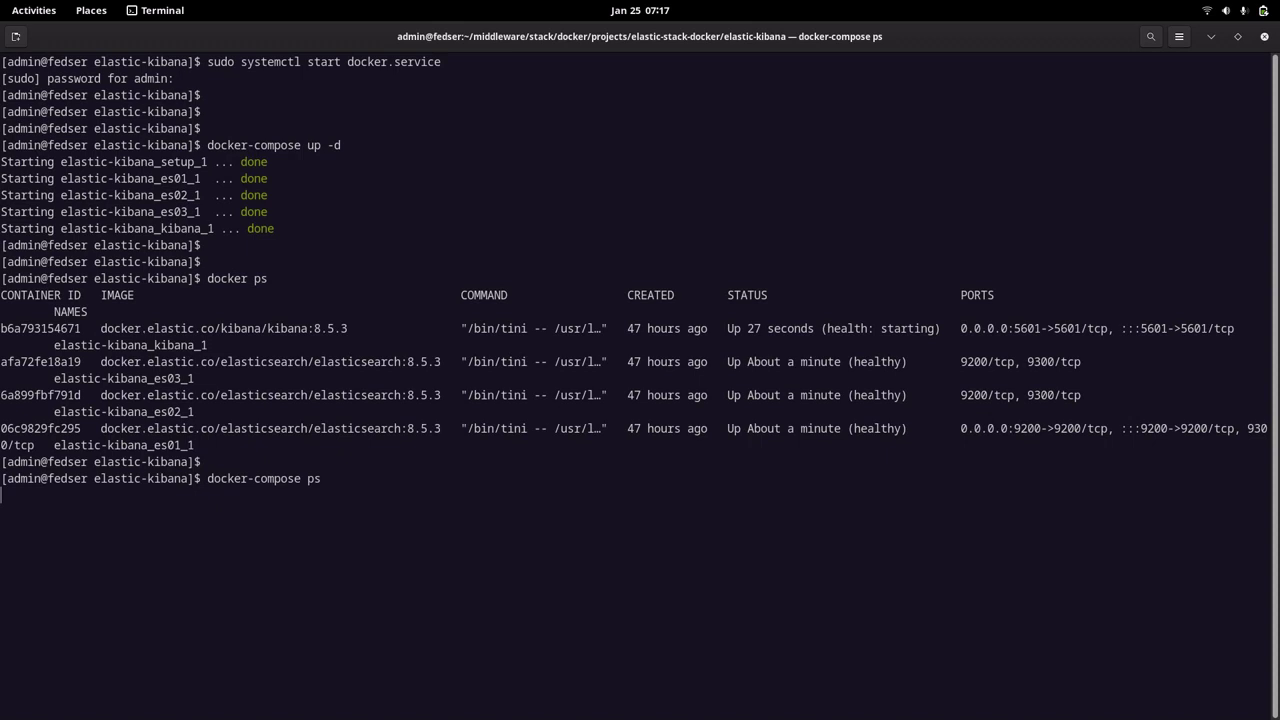
pyautogui.press('Return')
pyautogui.press('Return')
pyautogui.press('Return')
pyautogui.press('Return')
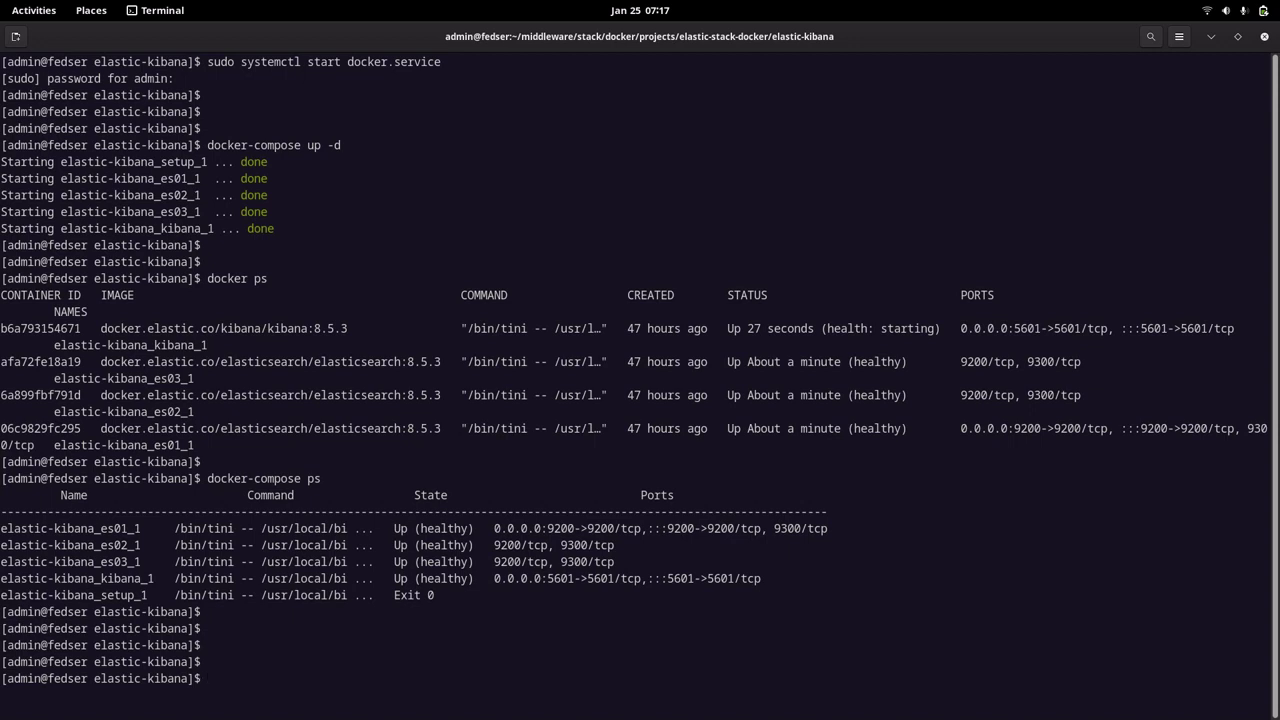
# Clear the terminal output and switch to Firefox.
pyautogui.write('clear')
pyautogui.press('Return')
pyautogui.hotkey('alt', 'Tab')
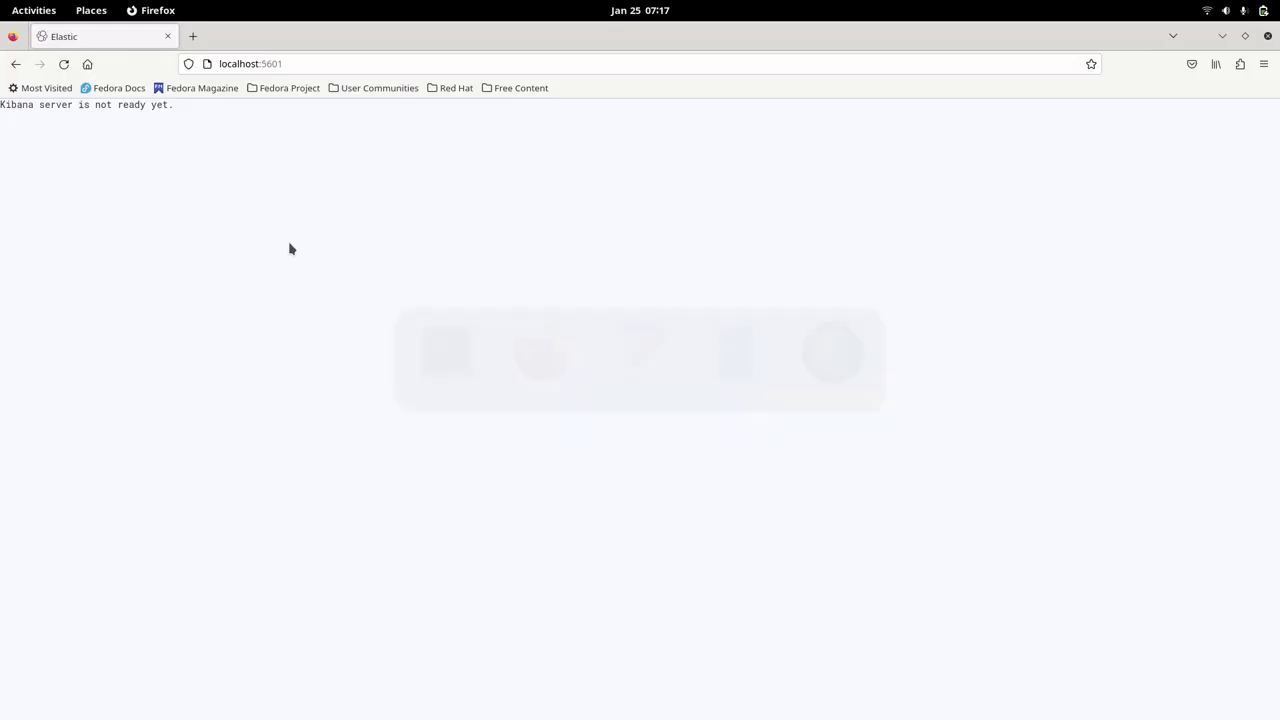
# Bring the Text Editor notes back to the front from the Activities overview.
pyautogui.moveTo(2, 2)
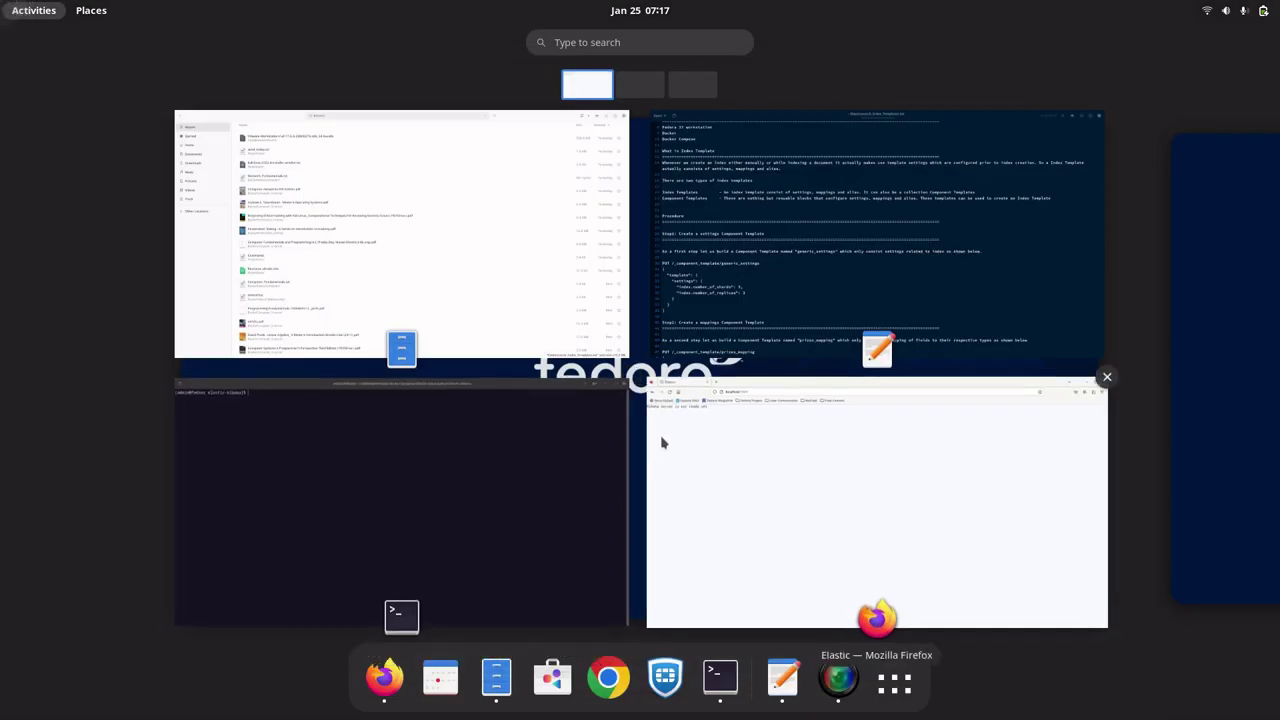
pyautogui.click(729, 263)
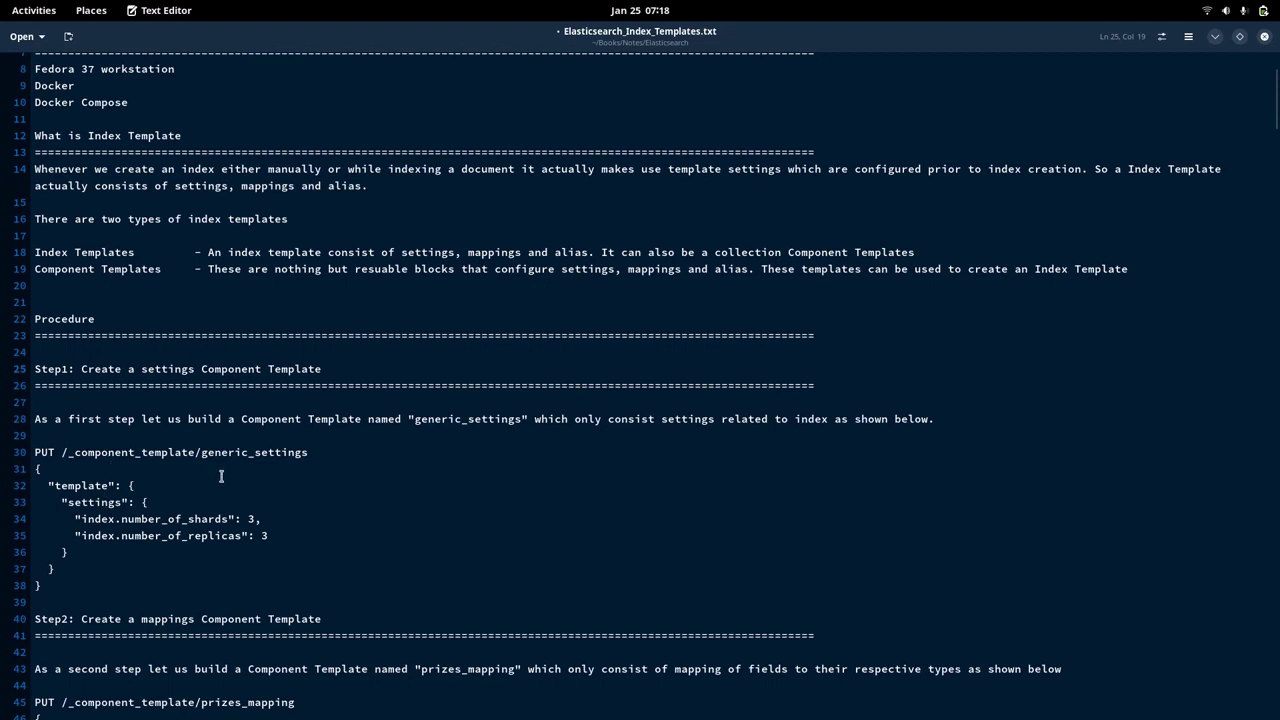
# Review the generic_settings request: template key, name, number_of_shards and number_of_replicas.
pyautogui.moveTo(60, 488); pyautogui.dragTo(161, 487)
pyautogui.click(161, 487)
pyautogui.moveTo(201, 452); pyautogui.dragTo(313, 452)
pyautogui.moveTo(63, 503); pyautogui.dragTo(307, 536)
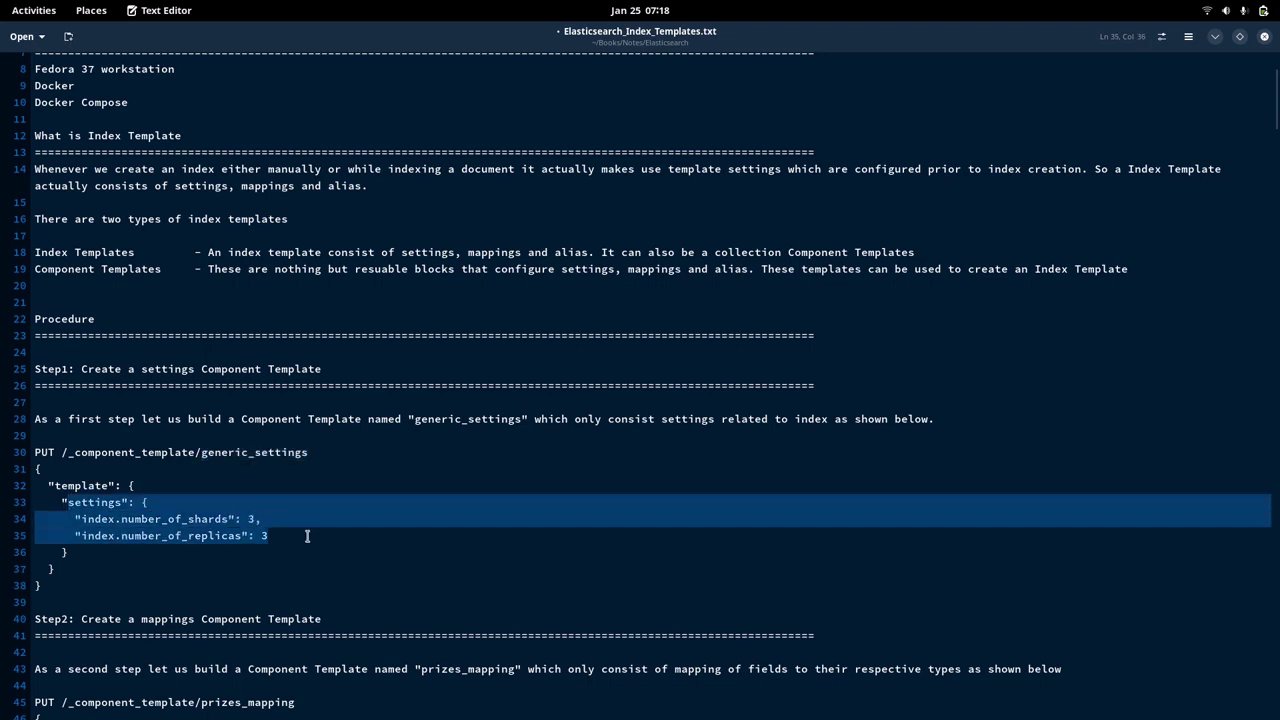
pyautogui.click(307, 536)
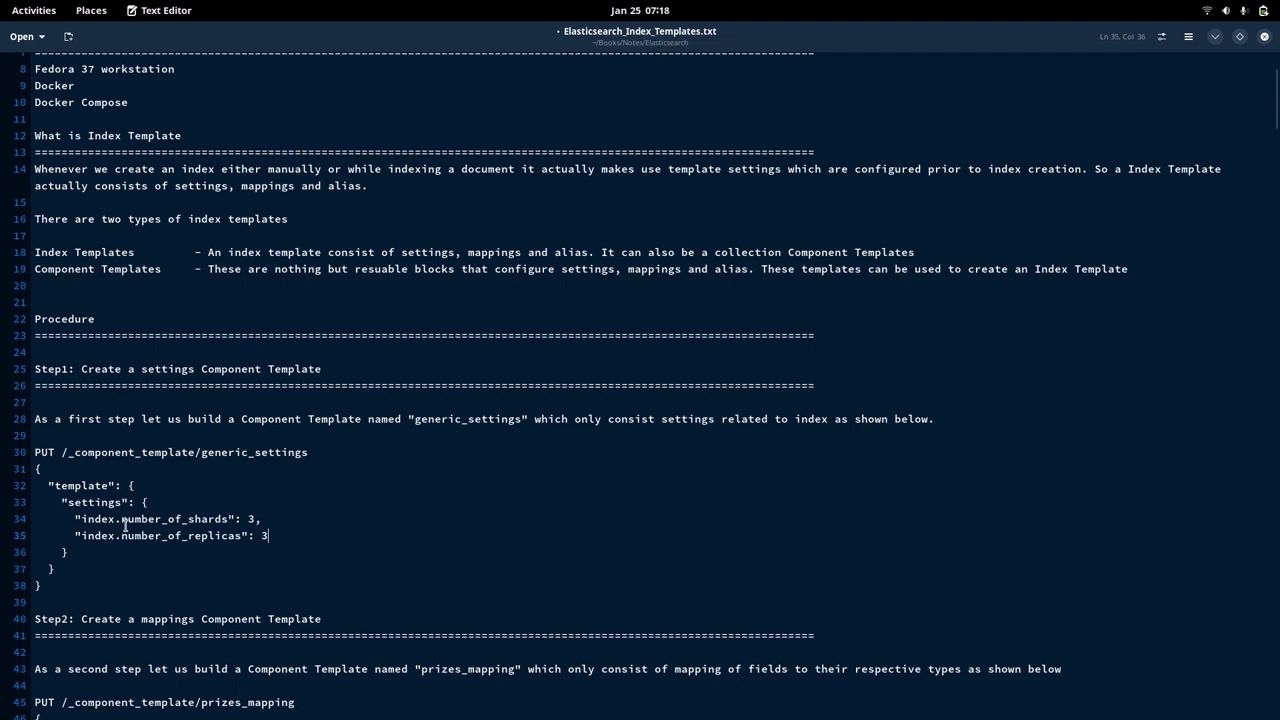
pyautogui.moveTo(127, 524); pyautogui.dragTo(227, 524)
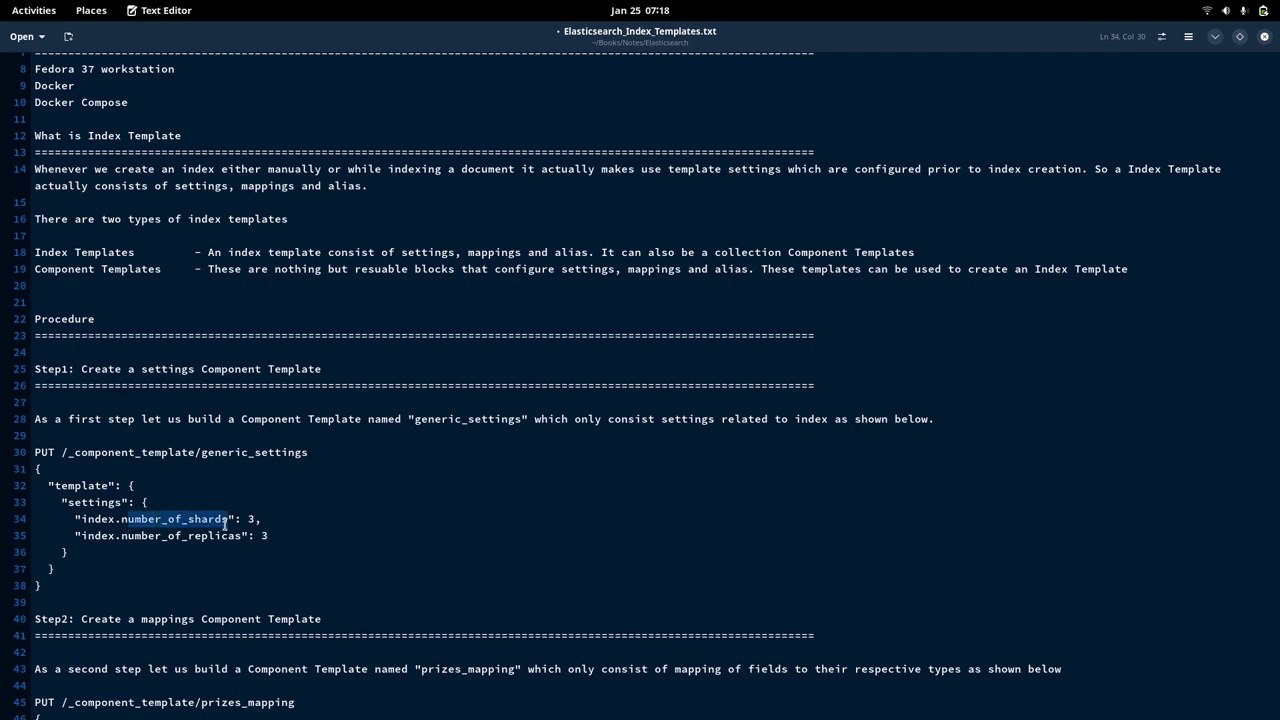
pyautogui.moveTo(121, 537); pyautogui.dragTo(285, 483)
pyautogui.click(285, 483)
# Select the whole generic_settings request, lines 30–38, and go to Firefox's address bar.
pyautogui.moveTo(50, 584); pyautogui.dragTo(36, 452)
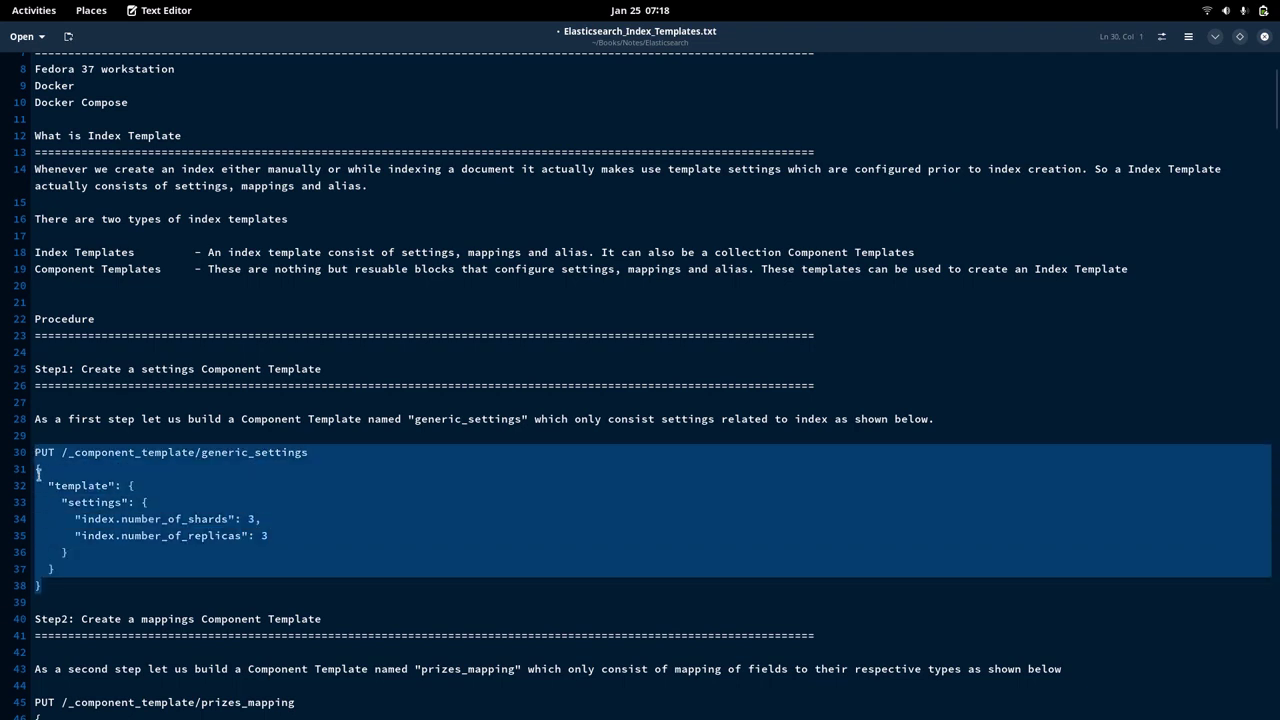
pyautogui.hotkey('alt', 'Tab')
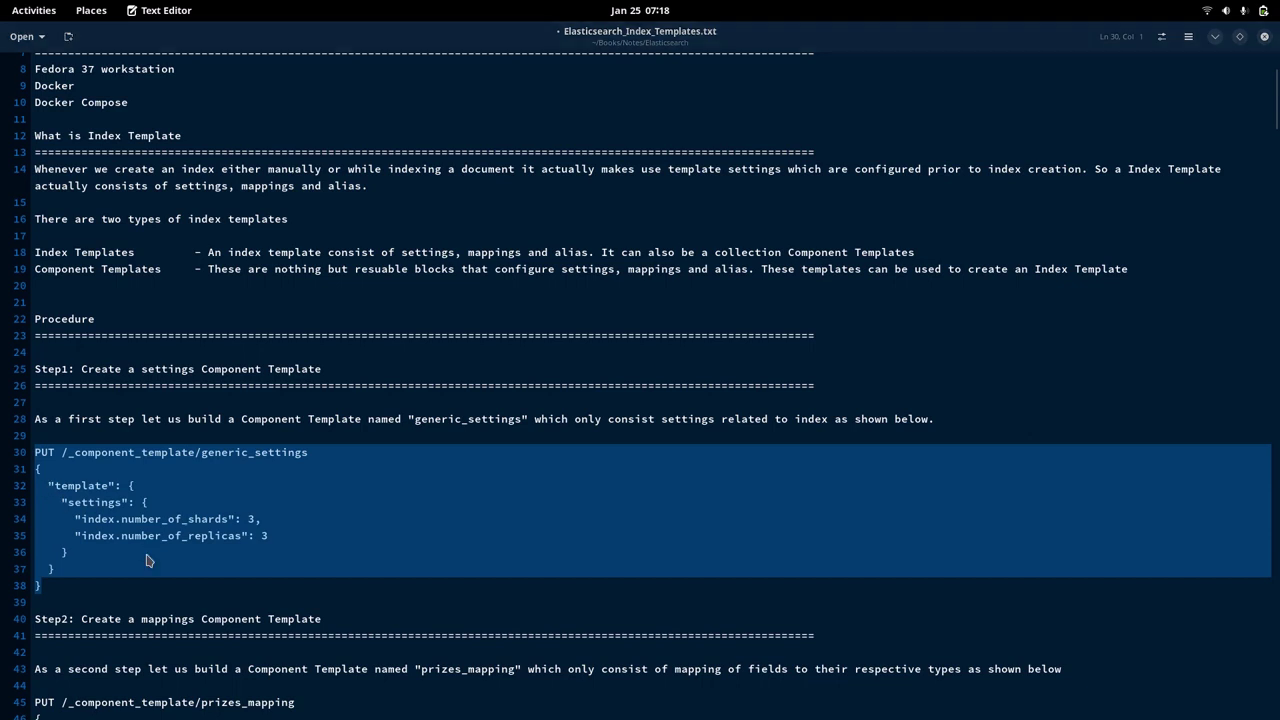
pyautogui.click(310, 65)
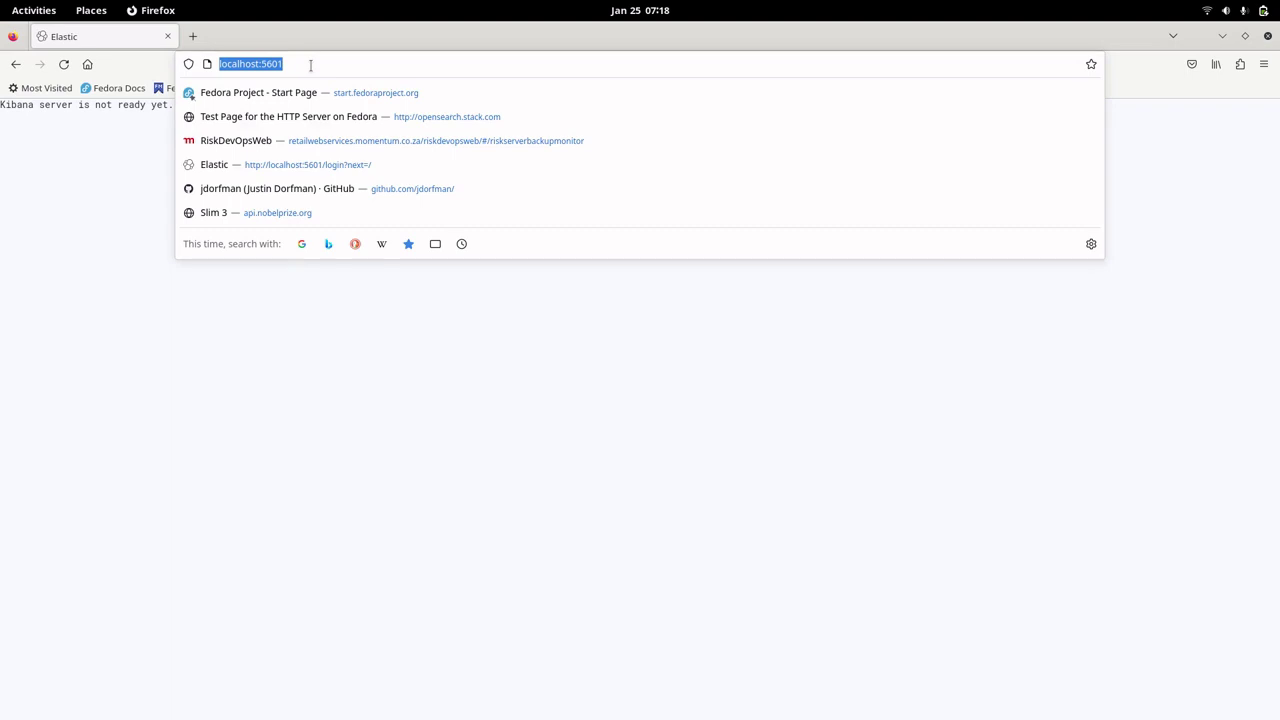
# Reload localhost:5601 and log in as the elastic user, declining to save the login.
pyautogui.press('Return')
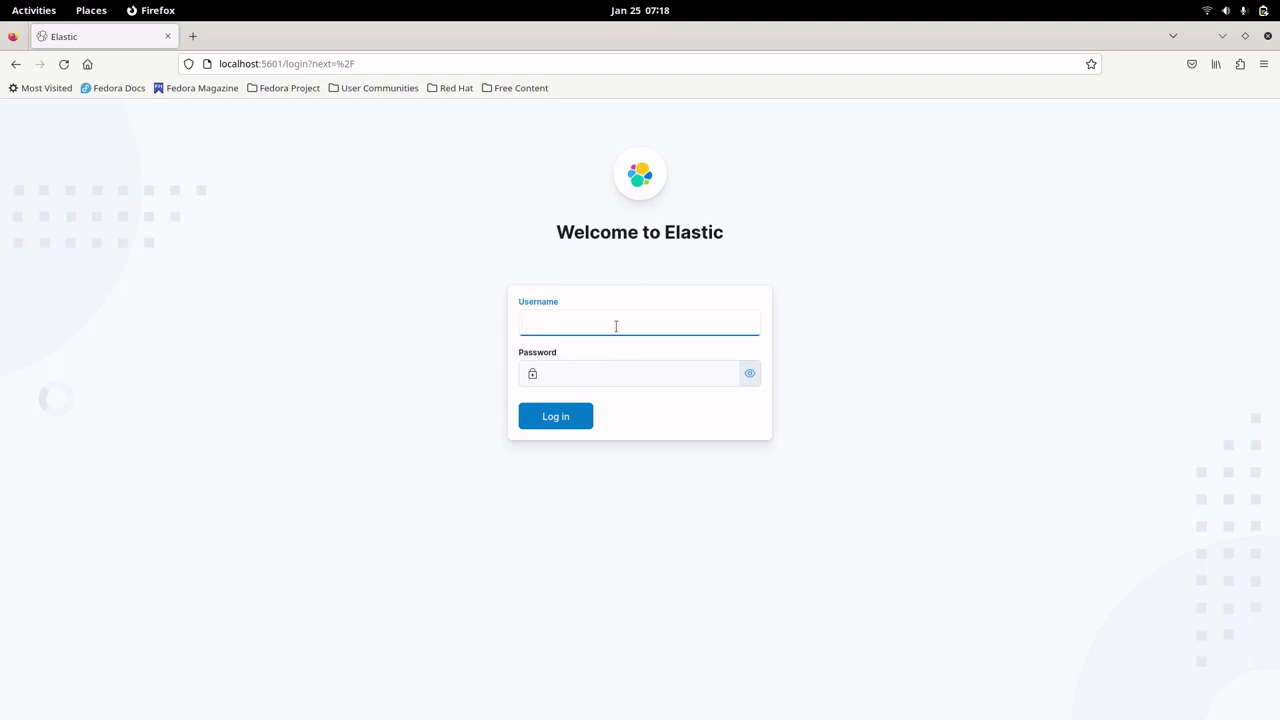
pyautogui.write('elastic')
pyautogui.press('Tab')
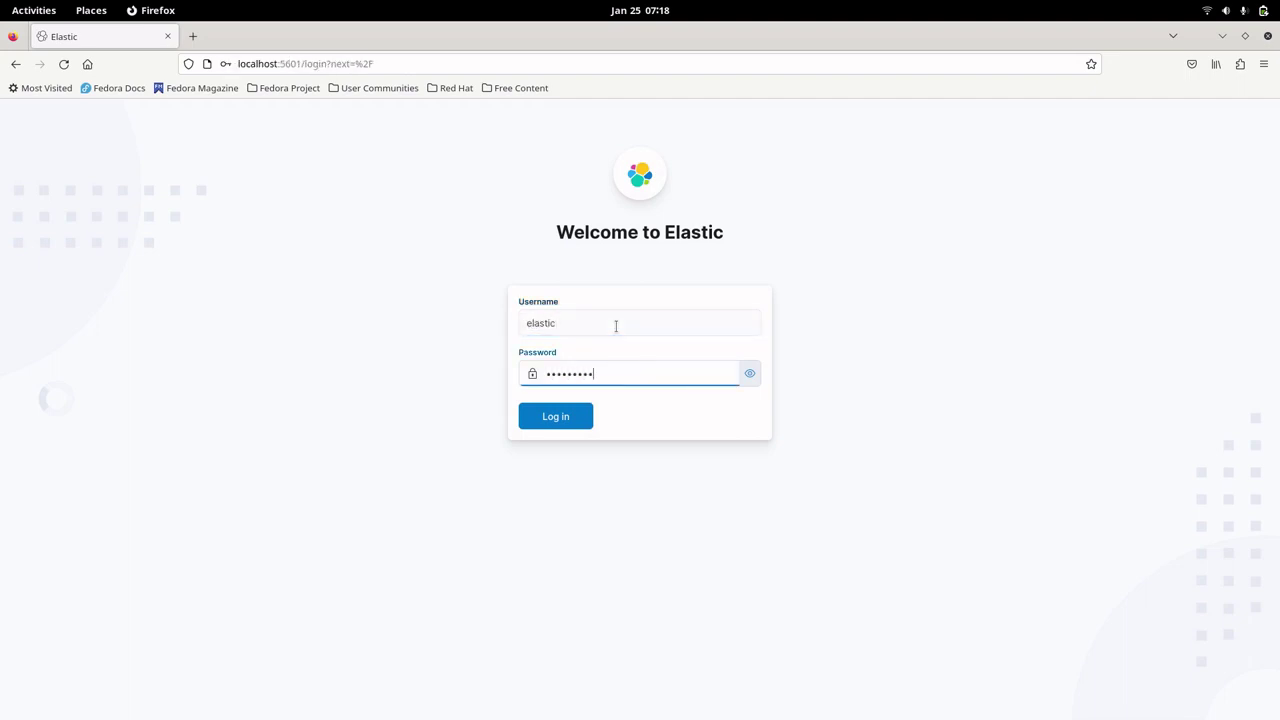
pyautogui.press('Return')
pyautogui.click(372, 250)
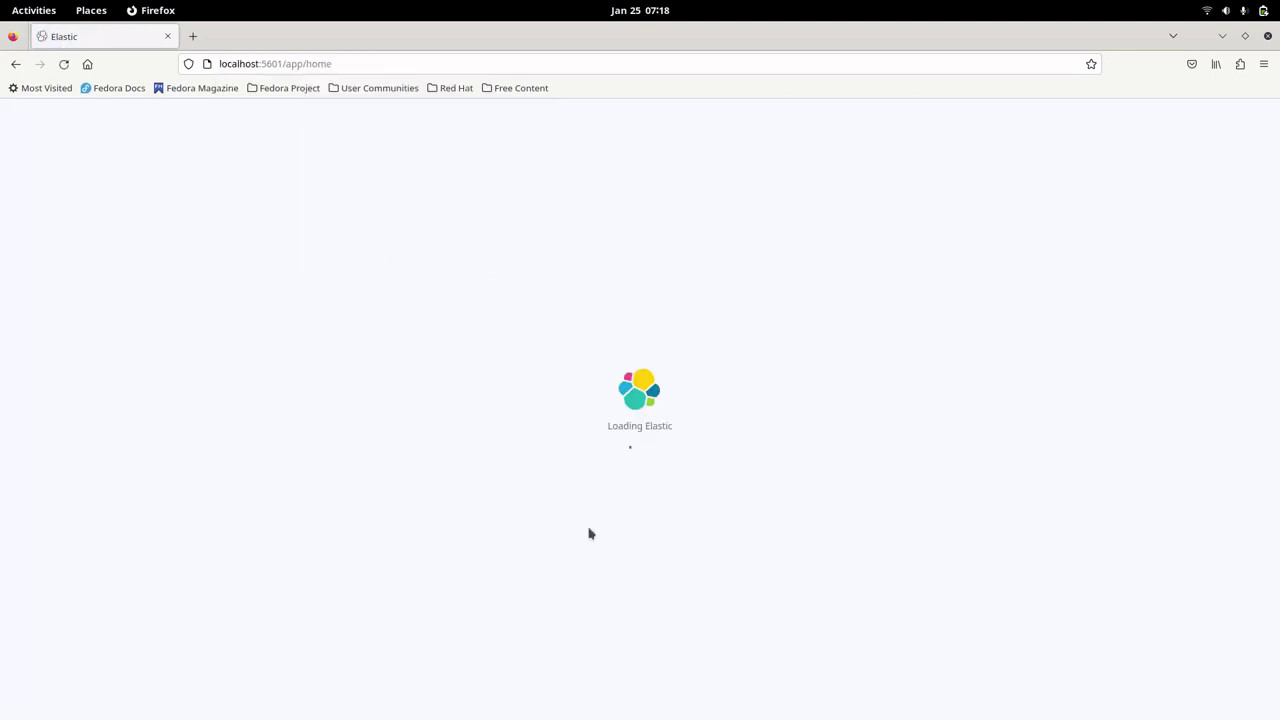
# Open the Dev Tools console from the main menu and go to the end of its text.
pyautogui.click(18, 148)
pyautogui.scroll(-5, 40, 630)
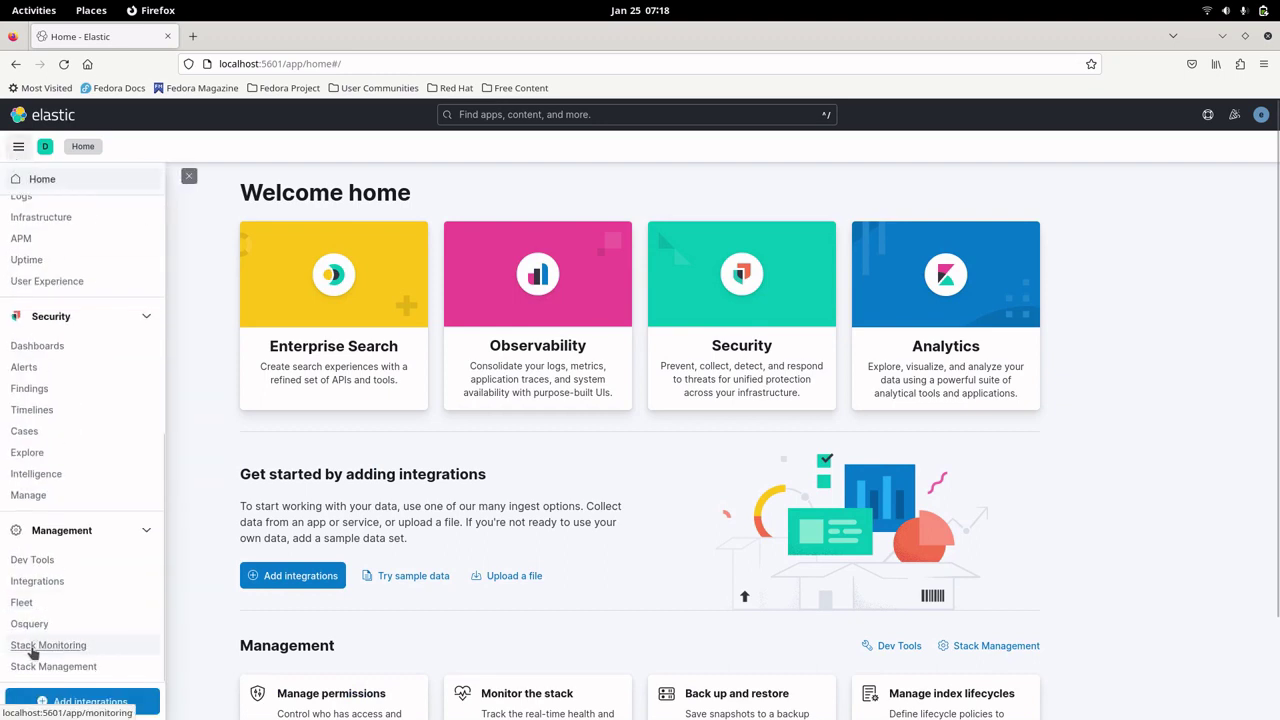
pyautogui.click(36, 560)
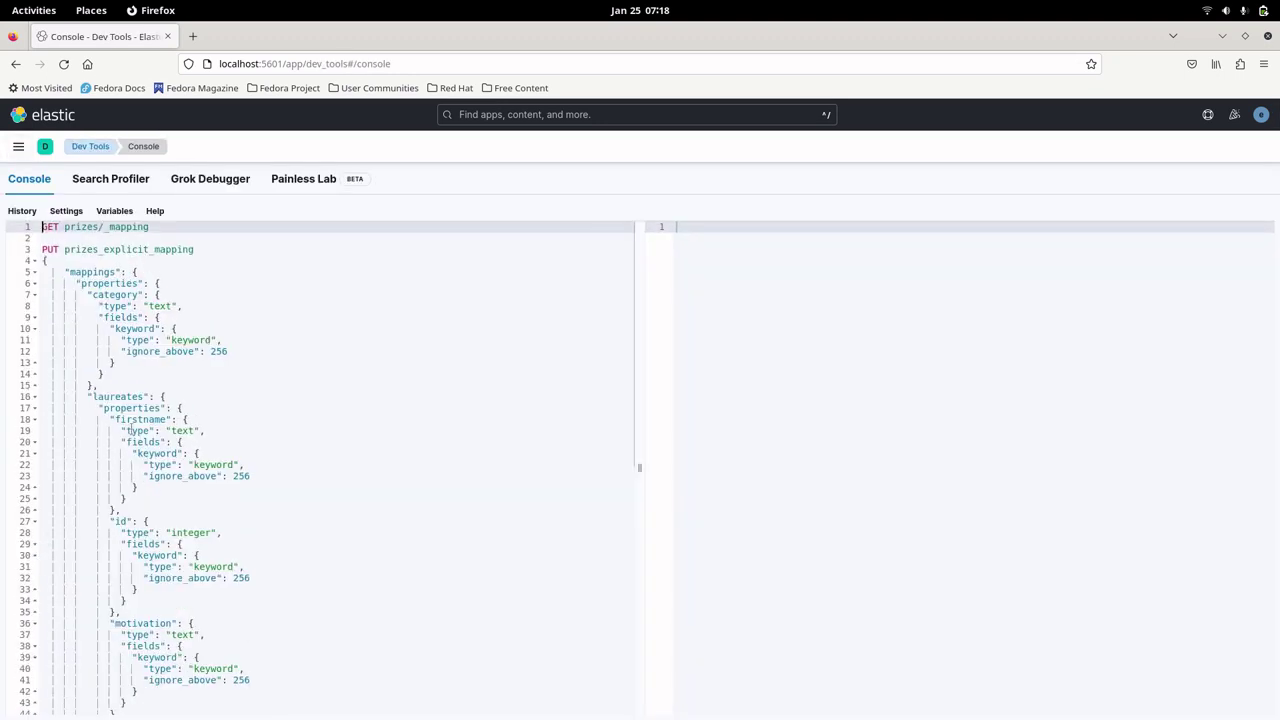
pyautogui.scroll(-8, 110, 457)
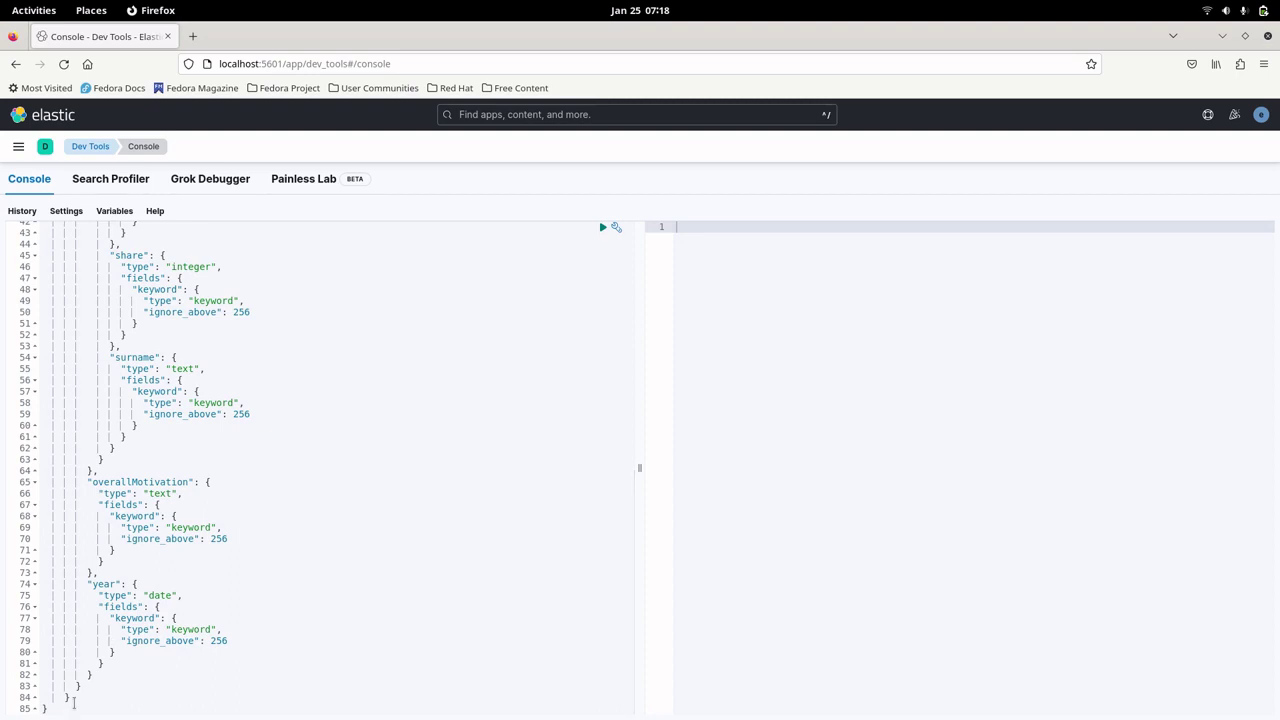
pyautogui.click(73, 702)
# Paste the generic_settings request from the notes below the existing console request.
pyautogui.press('Return')
pyautogui.press('Return')
pyautogui.press('Return')
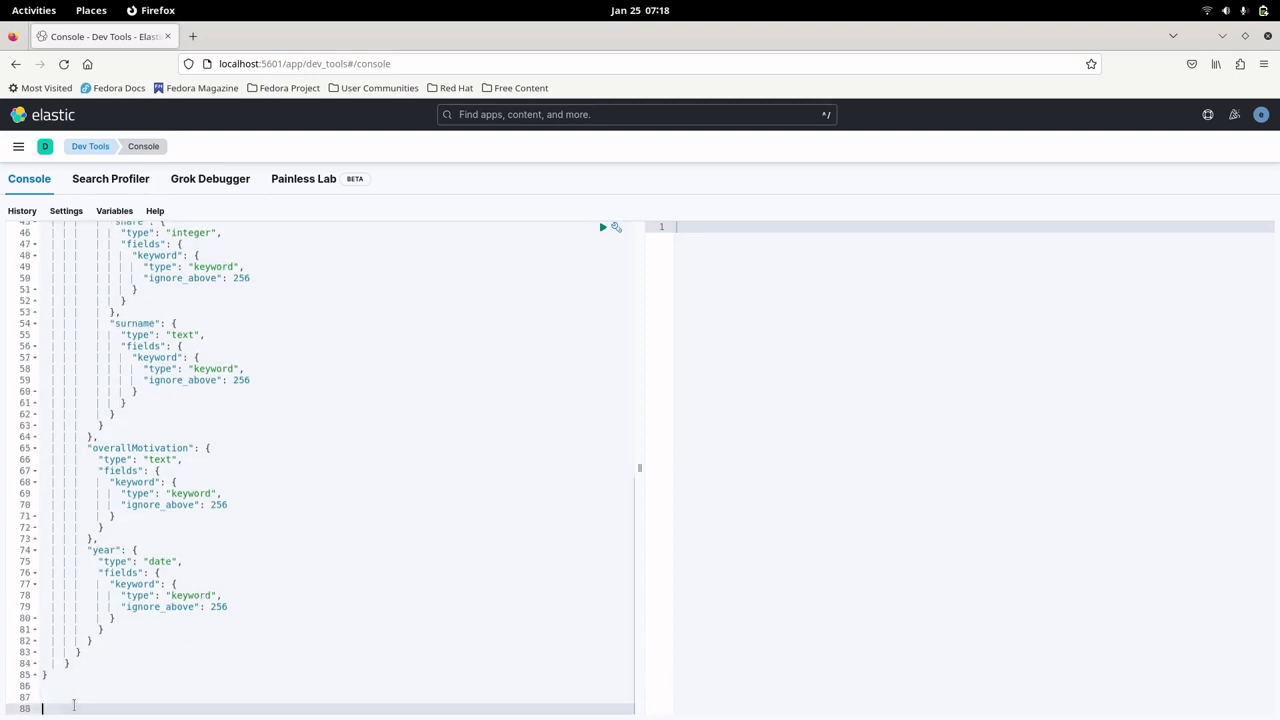
pyautogui.press('Up')
pyautogui.hotkey('alt', 'Tab')
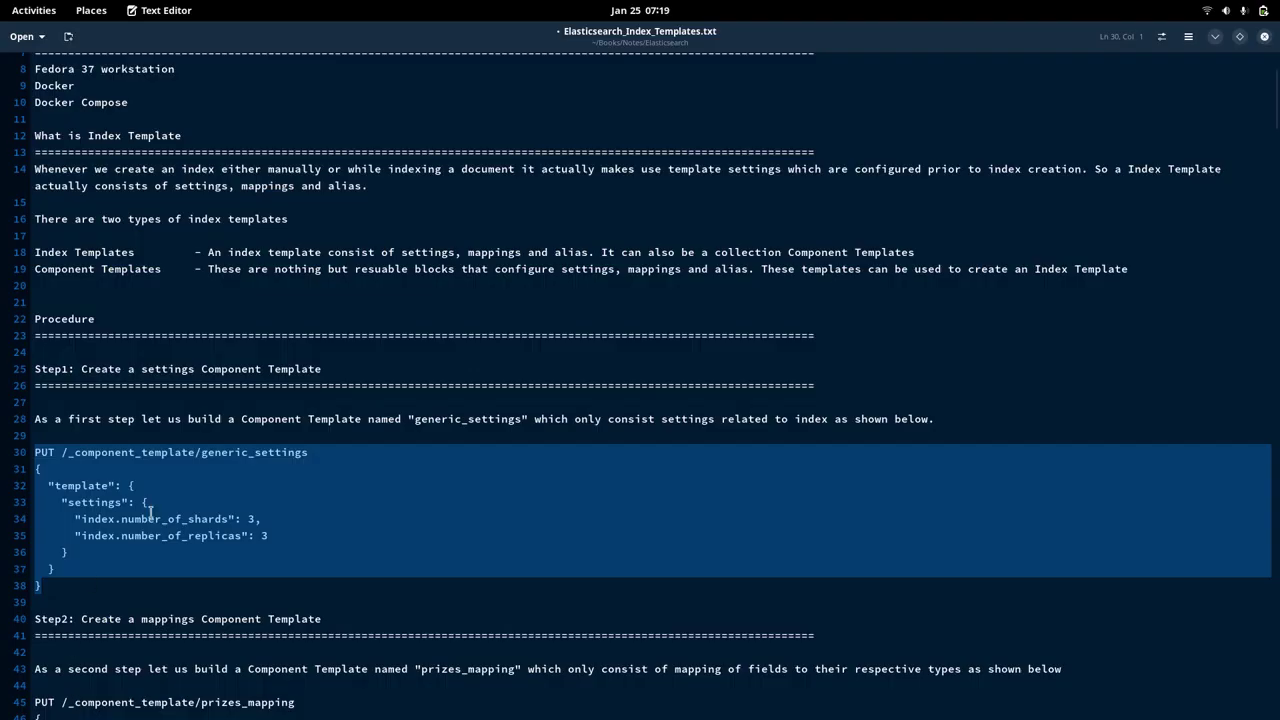
pyautogui.hotkey('ctrl', 'c')
pyautogui.hotkey('alt', 'Tab')
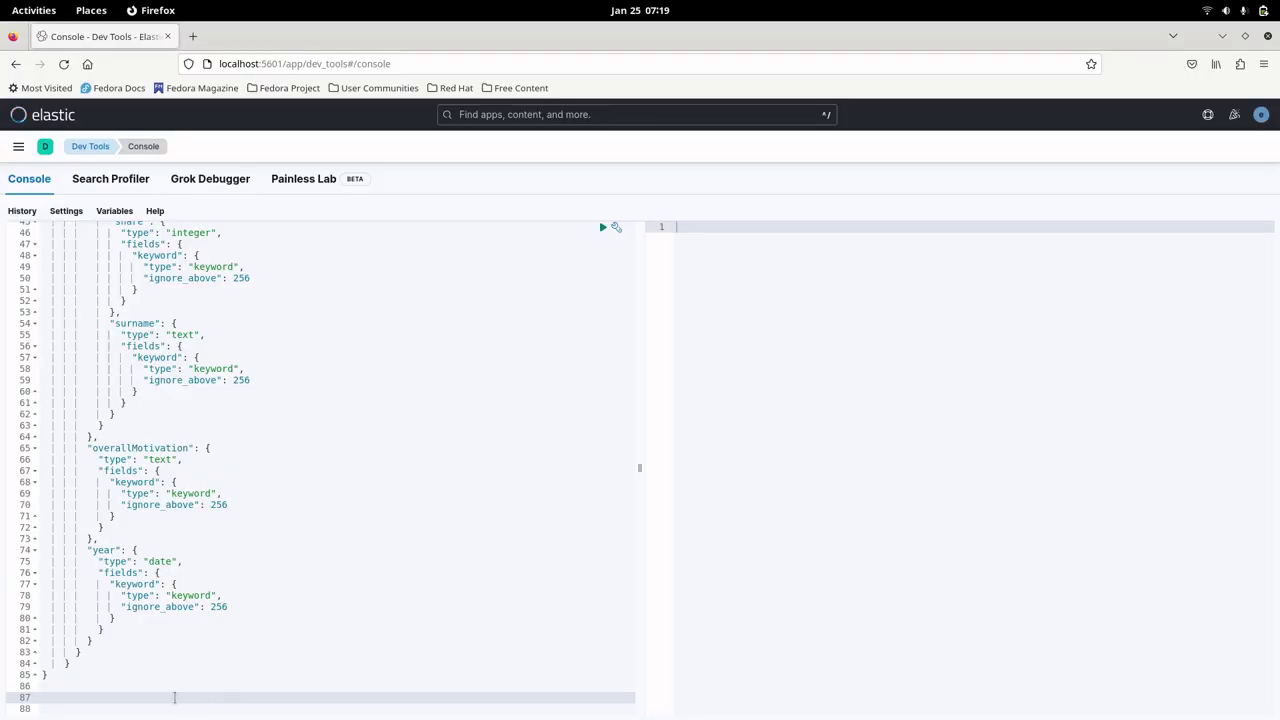
pyautogui.hotkey('ctrl', 'v')
# Send the generic_settings request, getting 200 OK with acknowledged true.
pyautogui.click(285, 606)
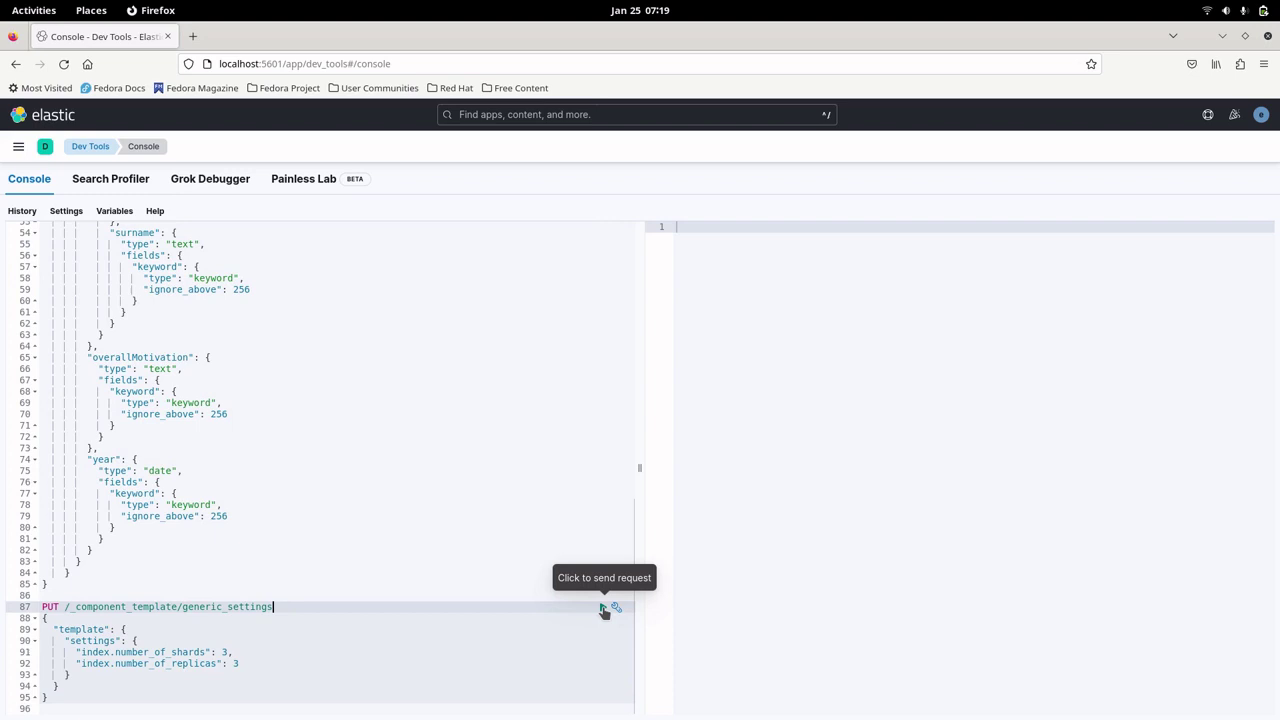
pyautogui.click(603, 607)
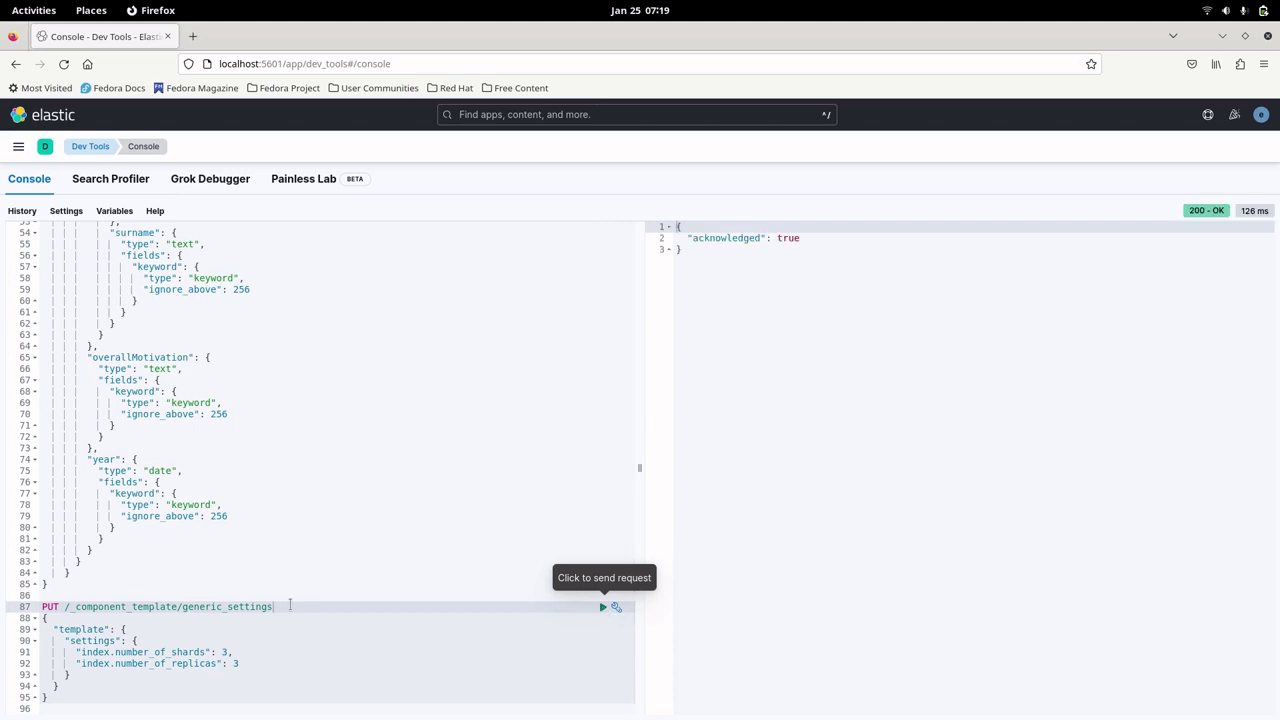
pyautogui.moveTo(182, 607); pyautogui.dragTo(273, 607)
# Back in the notes, mark the Step1 section and then the Step2 heading.
pyautogui.hotkey('alt', 'Tab')
pyautogui.click(203, 457)
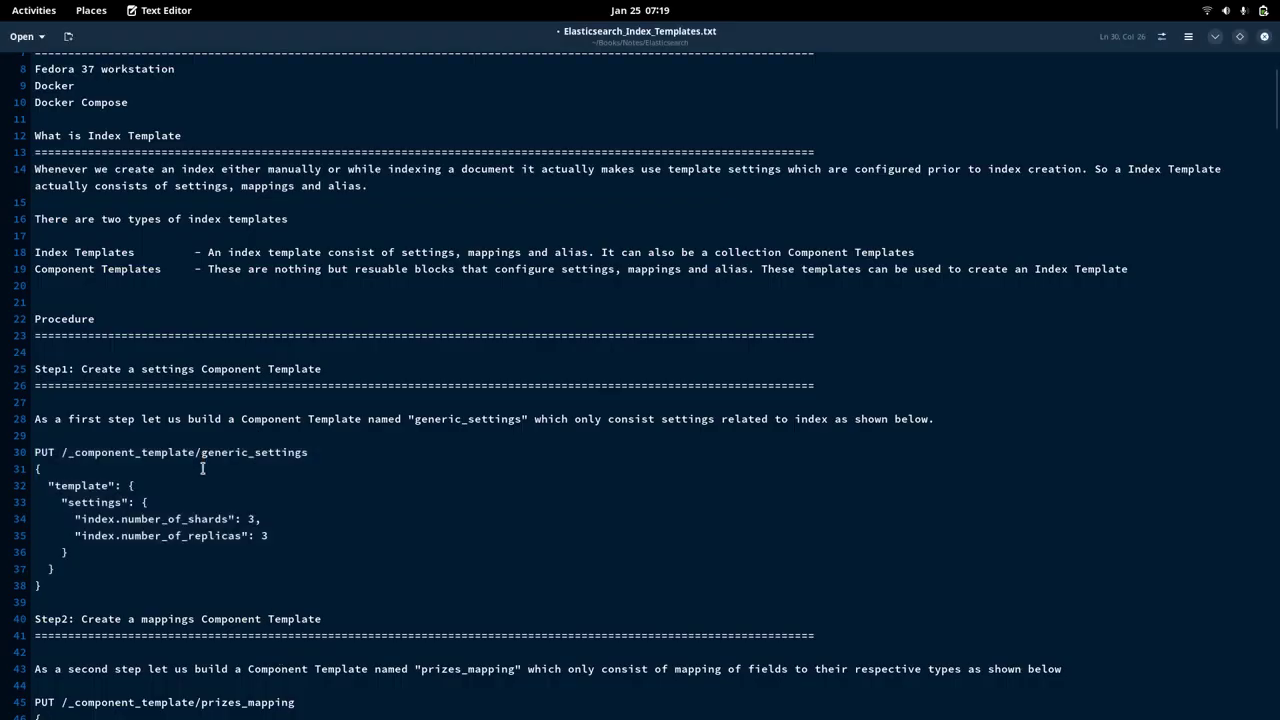
pyautogui.moveTo(170, 371); pyautogui.dragTo(169, 569)
pyautogui.click(169, 569)
pyautogui.scroll(-4, 170, 560)
pyautogui.doubleClick(141, 419)
pyautogui.tripleClick(141, 419)
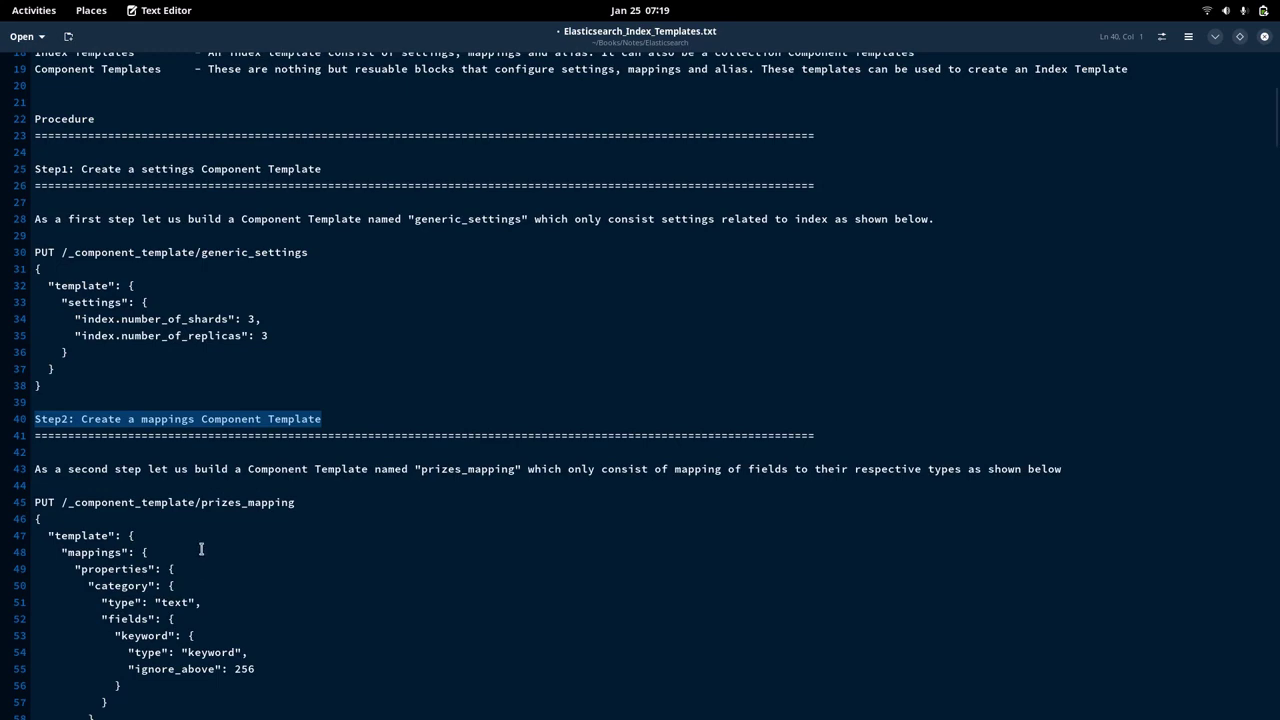
# Review the prizes_mapping category field and its text type and fields.
pyautogui.scroll(-4, 204, 550)
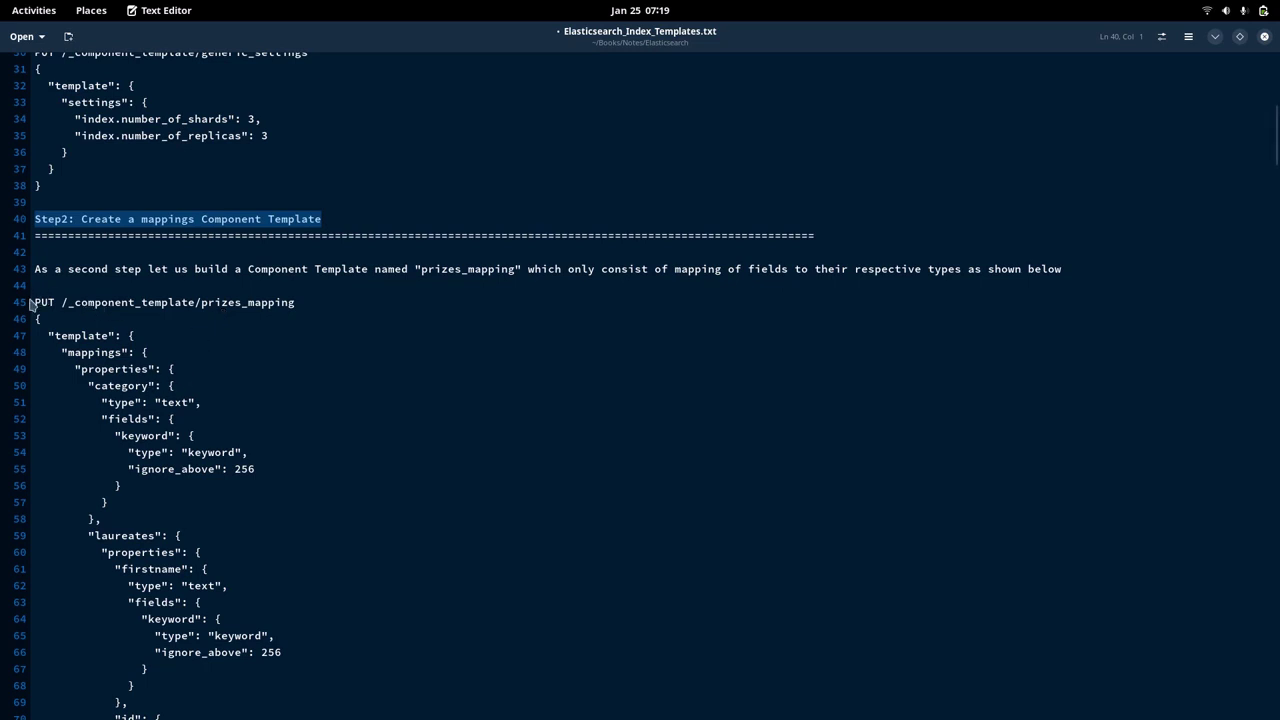
pyautogui.scroll(-3, 50, 323)
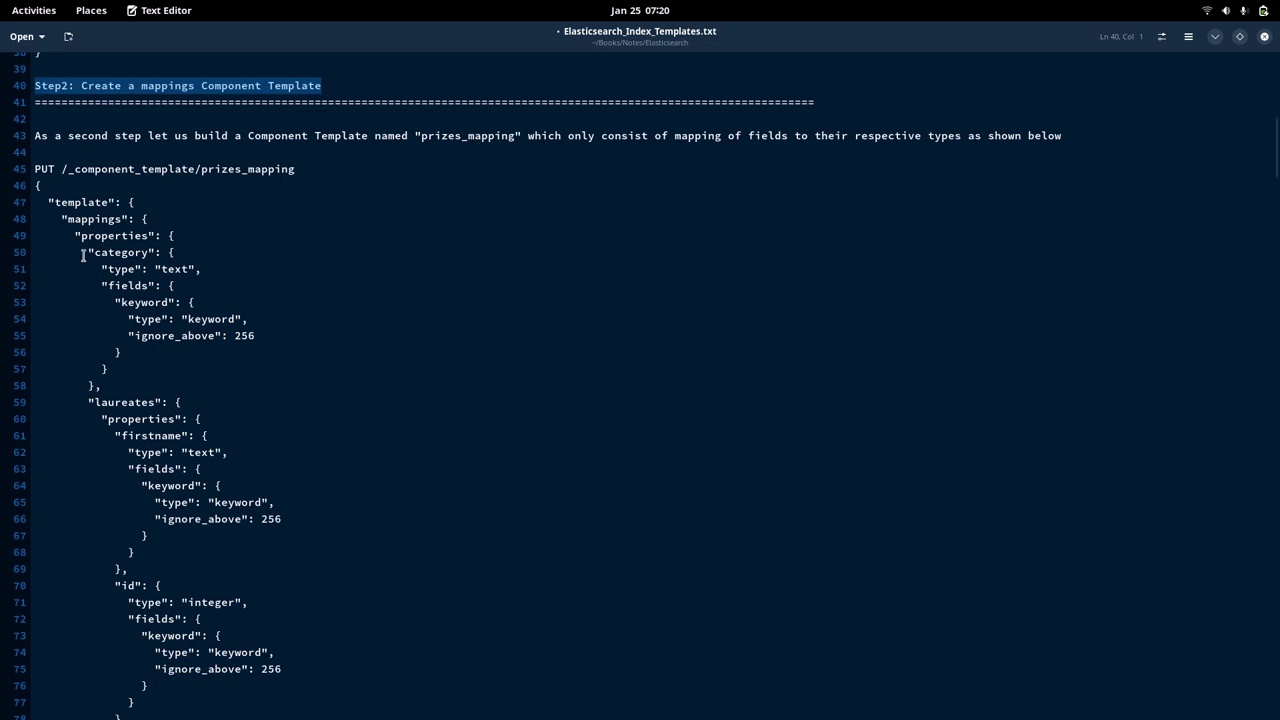
pyautogui.moveTo(101, 285); pyautogui.dragTo(175, 284)
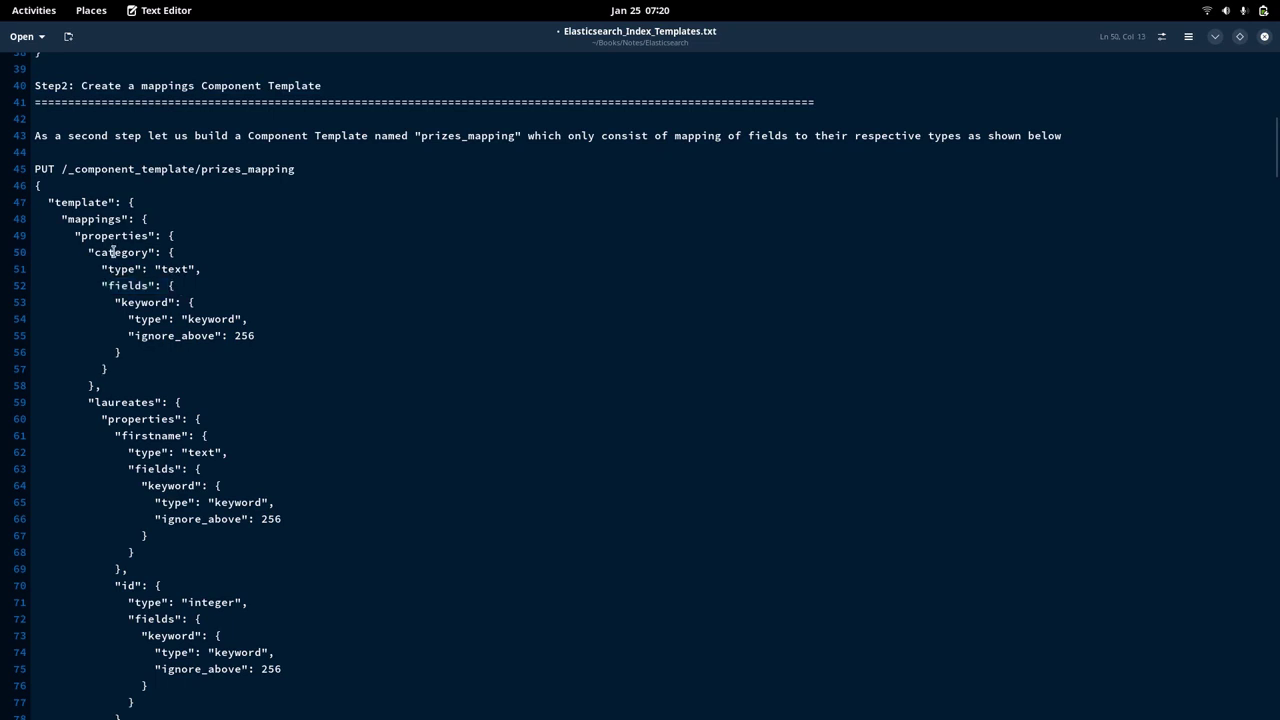
pyautogui.tripleClick(114, 252)
pyautogui.tripleClick(115, 269)
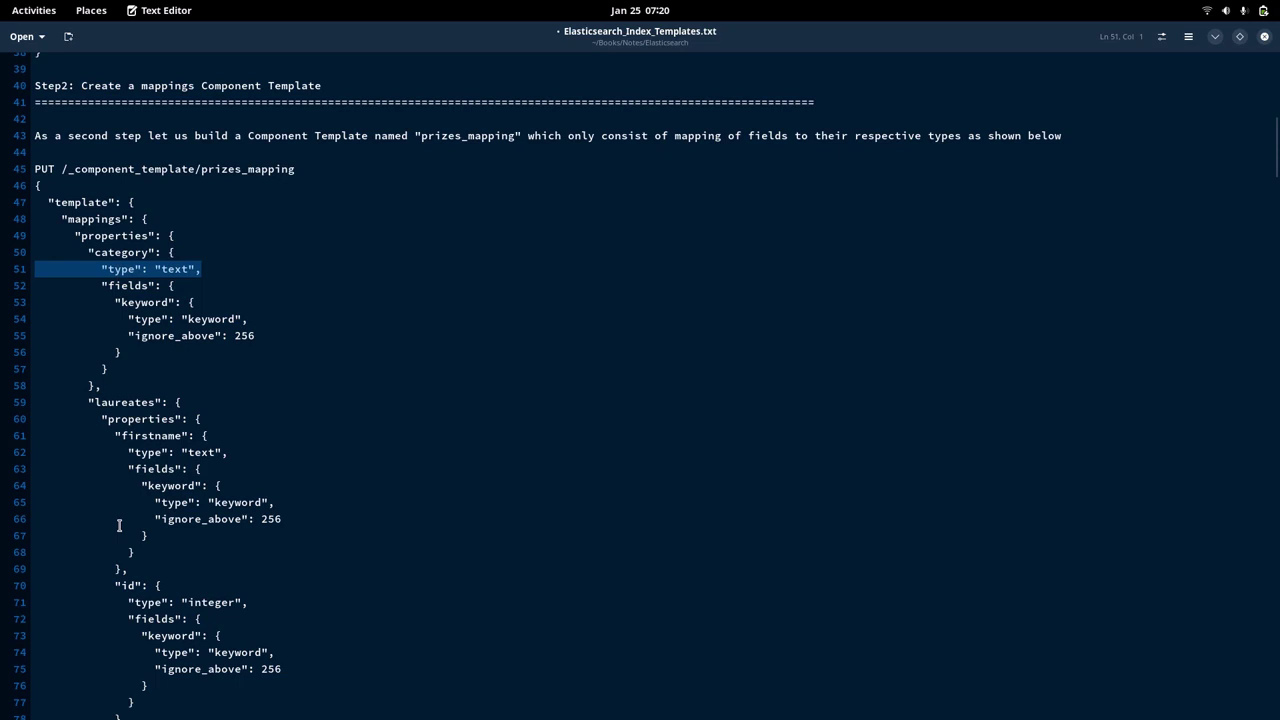
# Review the laureates fields: firstname typed text and id typed integer.
pyautogui.scroll(-2, 121, 500)
pyautogui.tripleClick(124, 336)
pyautogui.click(143, 369)
pyautogui.doubleClick(143, 369)
pyautogui.tripleClick(140, 385)
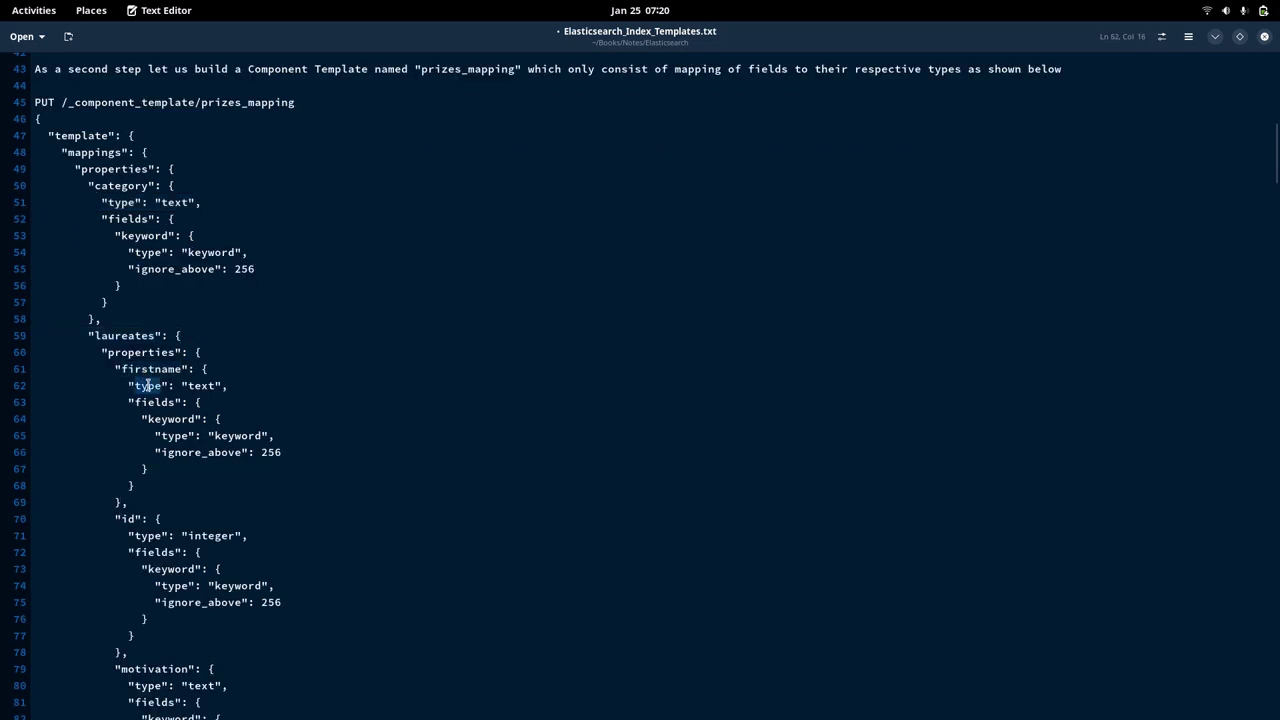
pyautogui.tripleClick(134, 531)
pyautogui.scroll(-4, 134, 531)
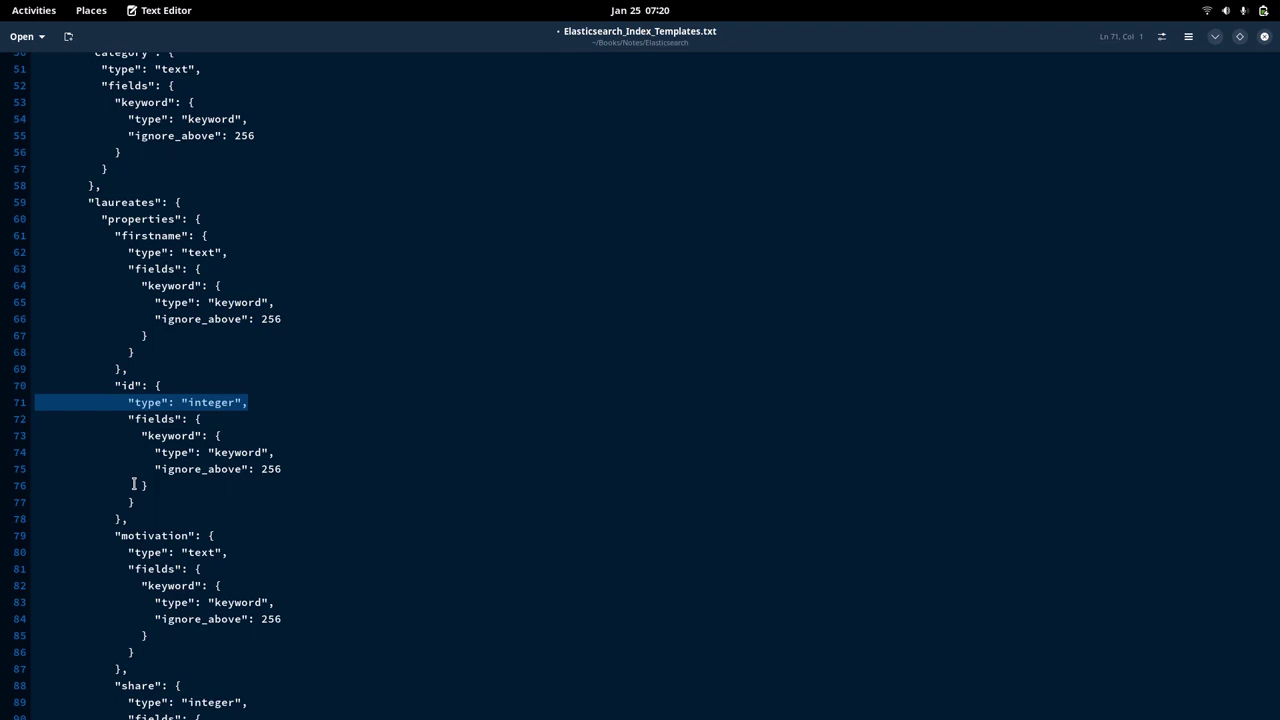
pyautogui.scroll(6, 134, 484)
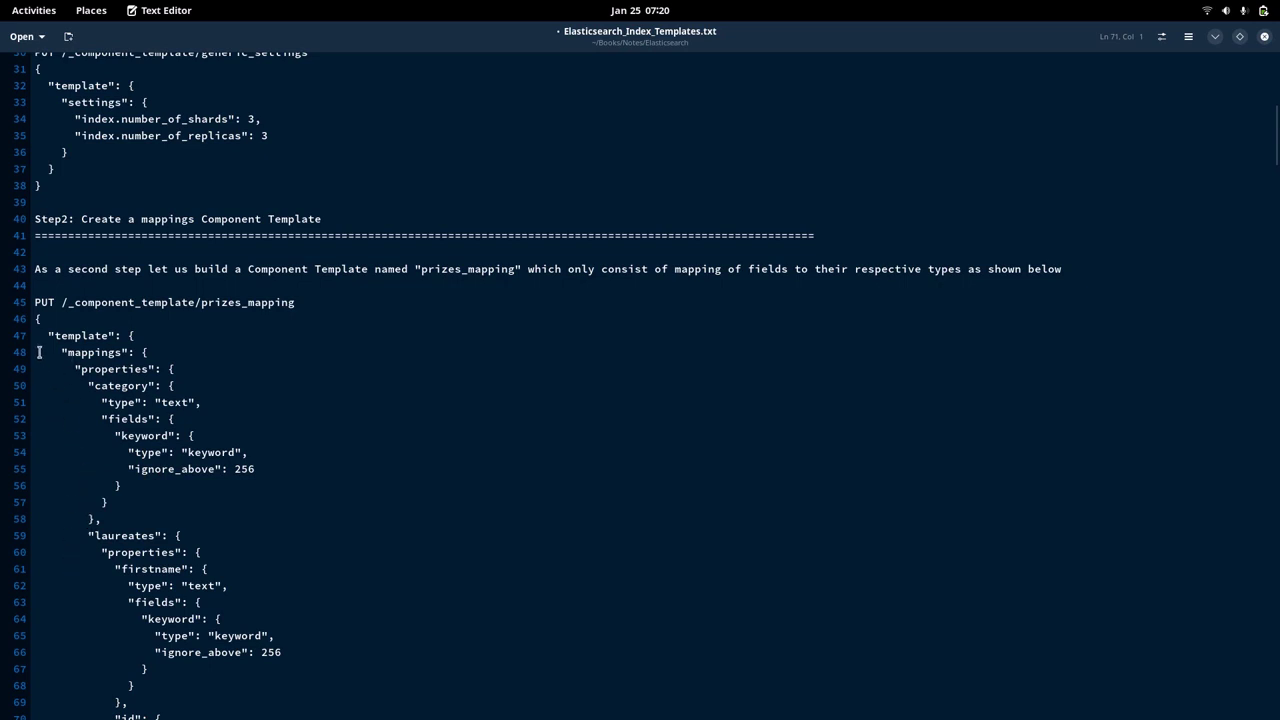
# Copy the whole prizes_mapping request, lines 45–129, and return to the Kibana console.
pyautogui.moveTo(41, 352); pyautogui.dragTo(168, 354)
pyautogui.moveTo(36, 334); pyautogui.dragTo(193, 329)
pyautogui.click(193, 329)
pyautogui.moveTo(37, 301); pyautogui.dragTo(78, 563)
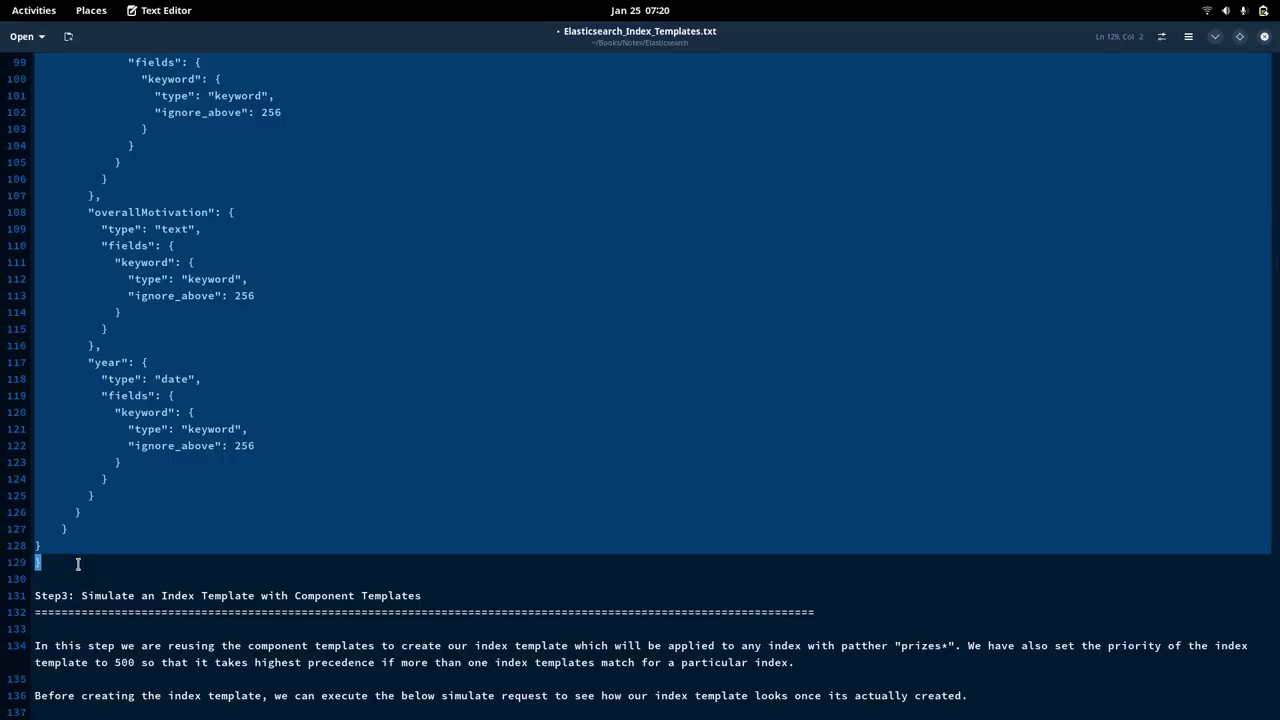
pyautogui.hotkey('alt', 'Tab')
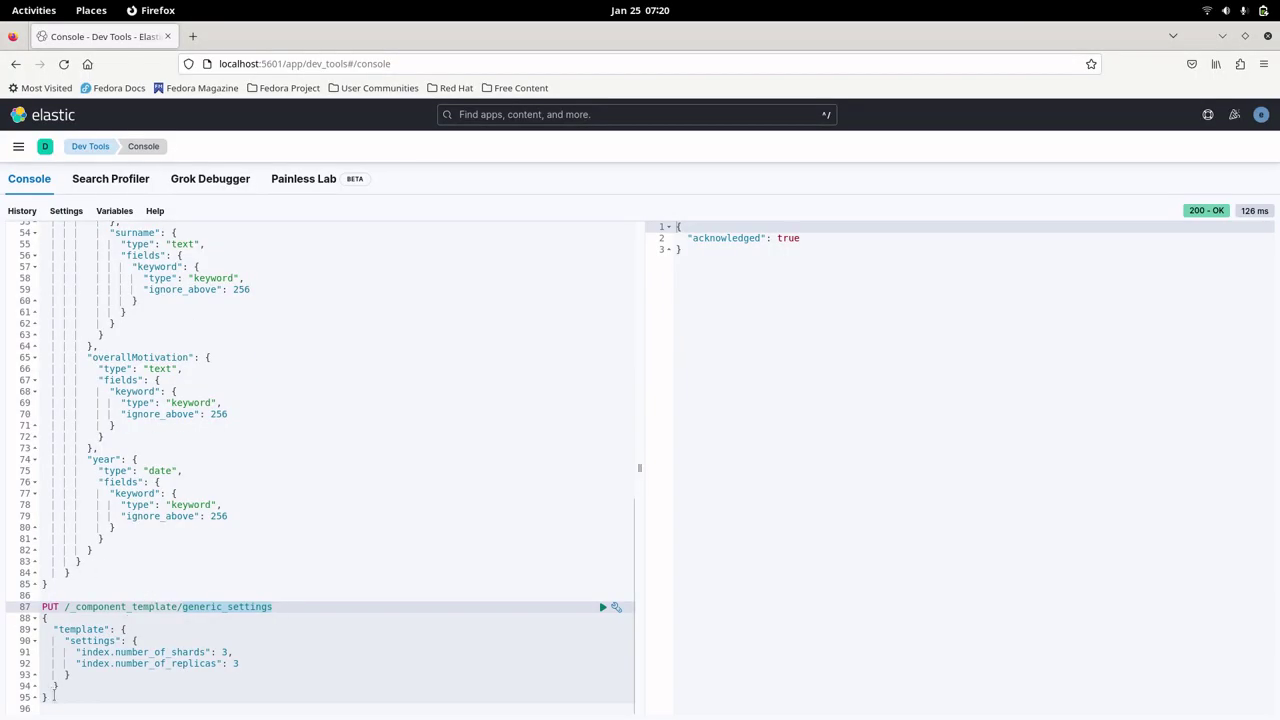
# Paste the prizes_mapping request below generic_settings and check its PUT prizes_mapping line.
pyautogui.click(55, 697)
pyautogui.press('Return')
pyautogui.press('Return')
pyautogui.press('Return')
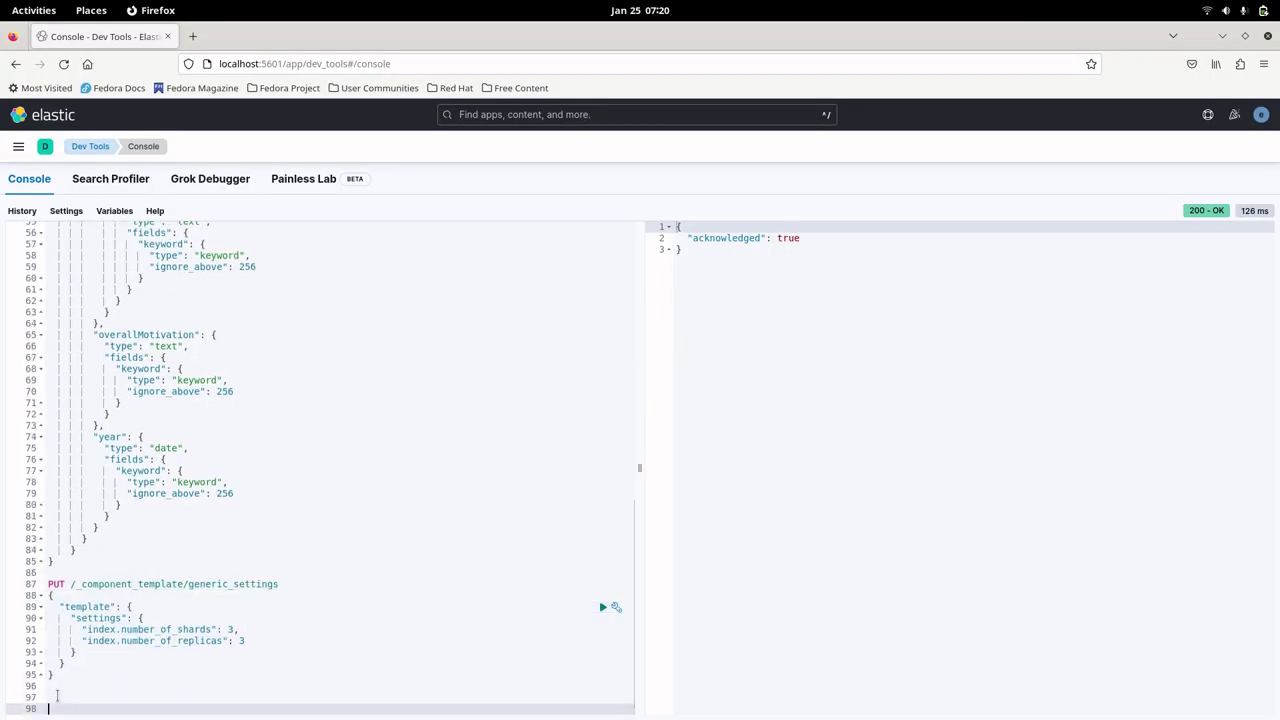
pyautogui.hotkey('ctrl', 'v')
pyautogui.scroll(10, 216, 446)
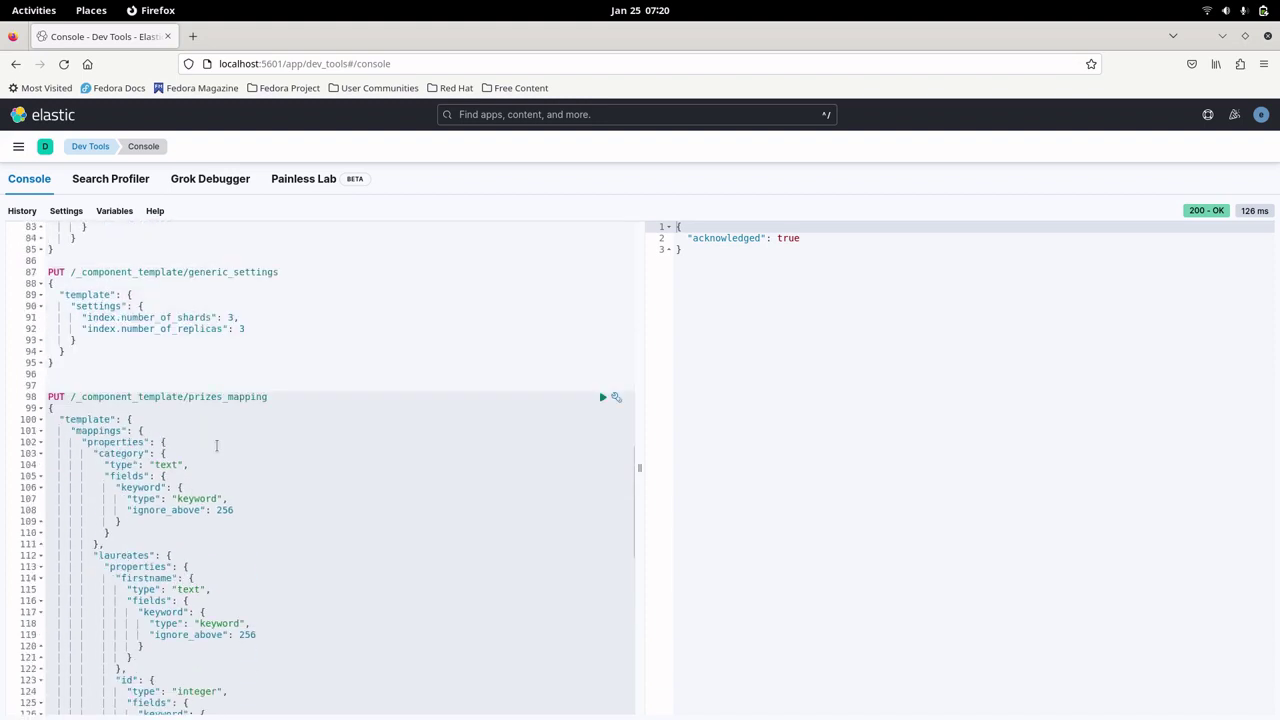
pyautogui.click(266, 397)
pyautogui.moveTo(268, 397); pyautogui.dragTo(198, 408)
pyautogui.doubleClick(192, 397)
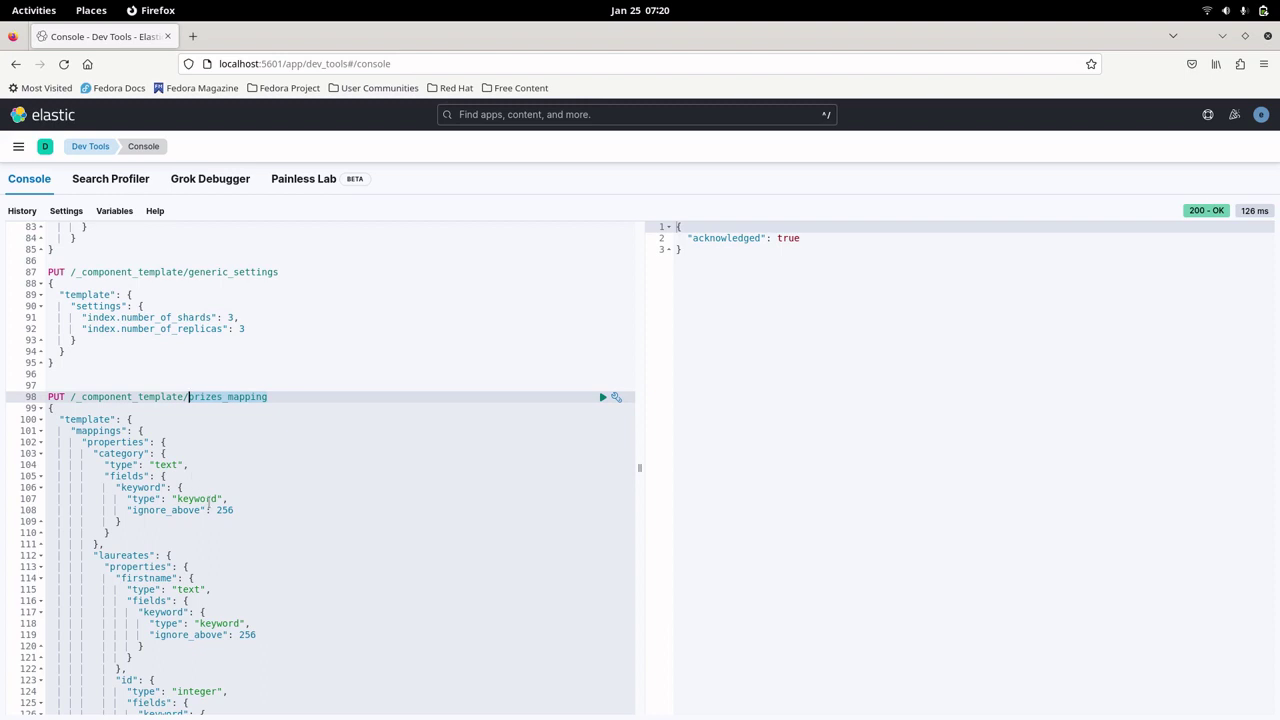
# Review the pasted field types — year date, share integer, id integer — and return to the request line.
pyautogui.scroll(-5, 204, 496)
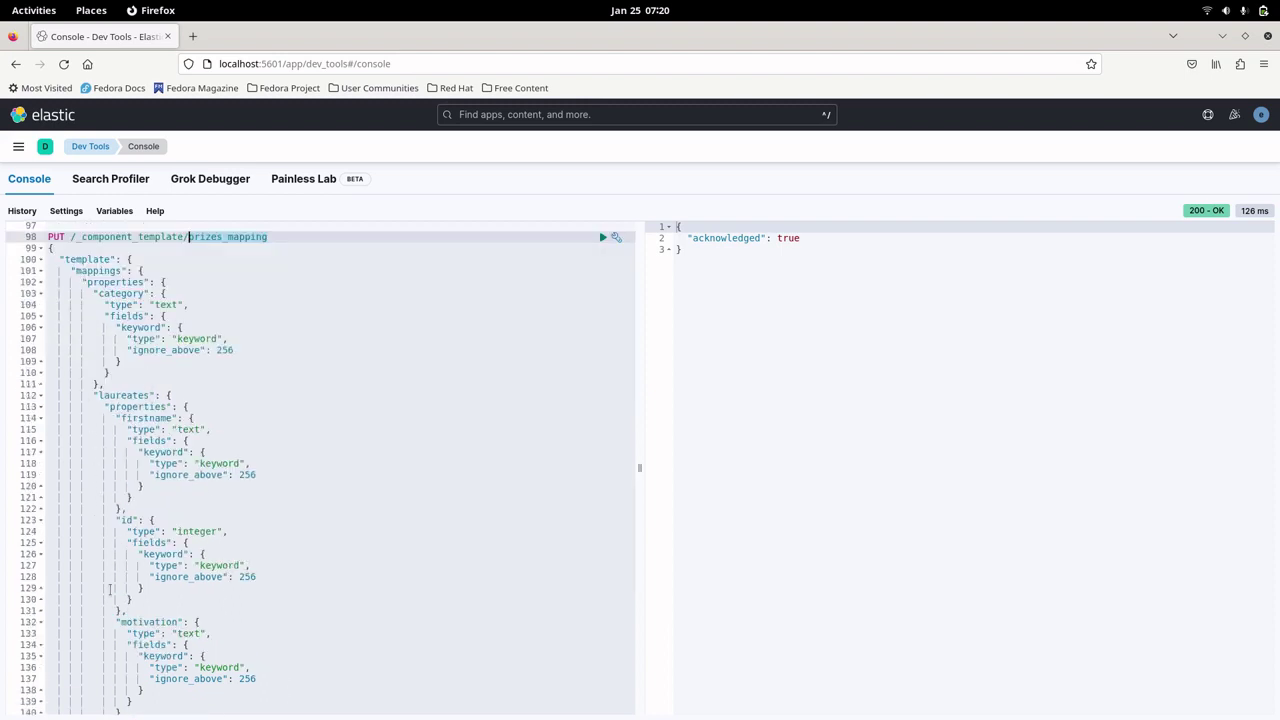
pyautogui.scroll(-14, 110, 599)
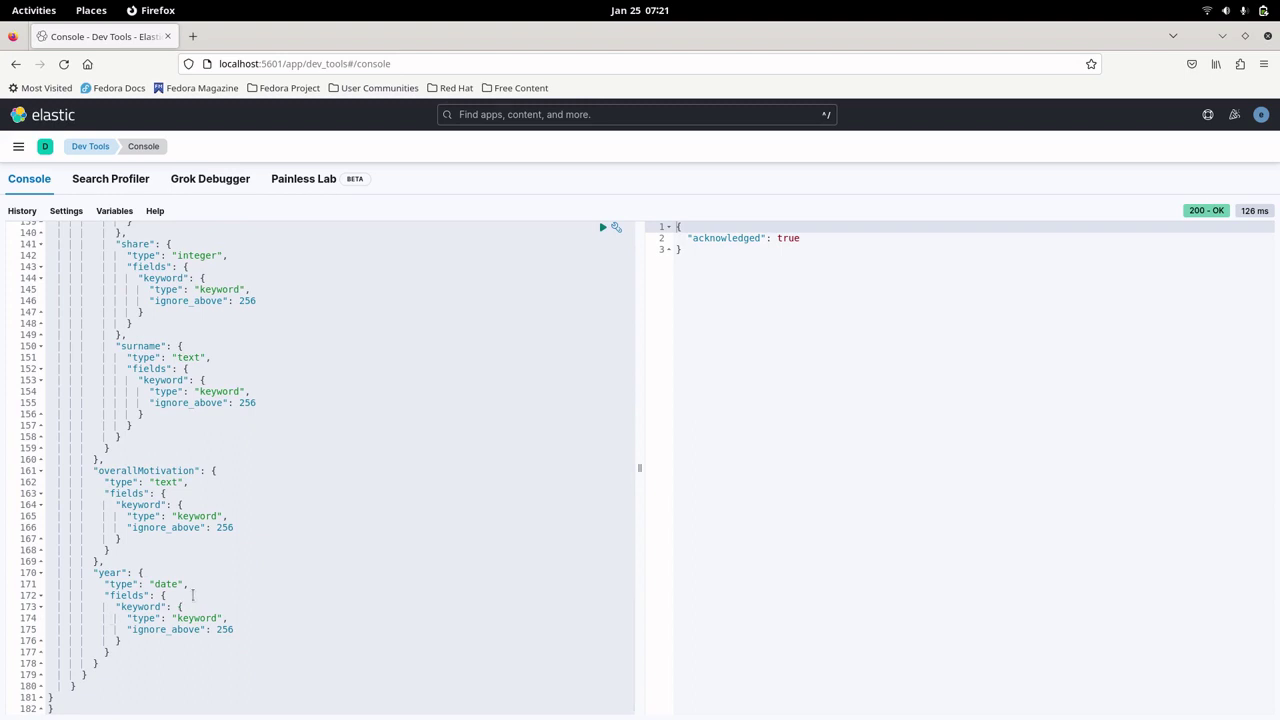
pyautogui.tripleClick(167, 580)
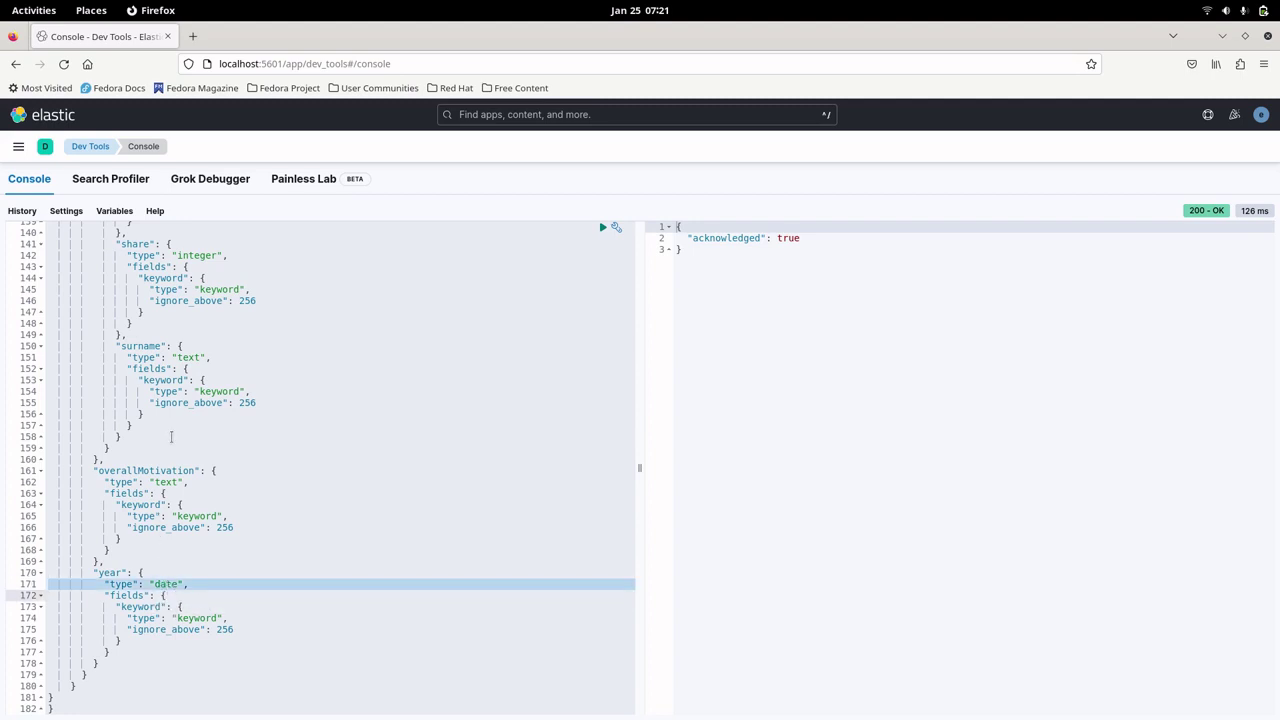
pyautogui.scroll(3, 138, 537)
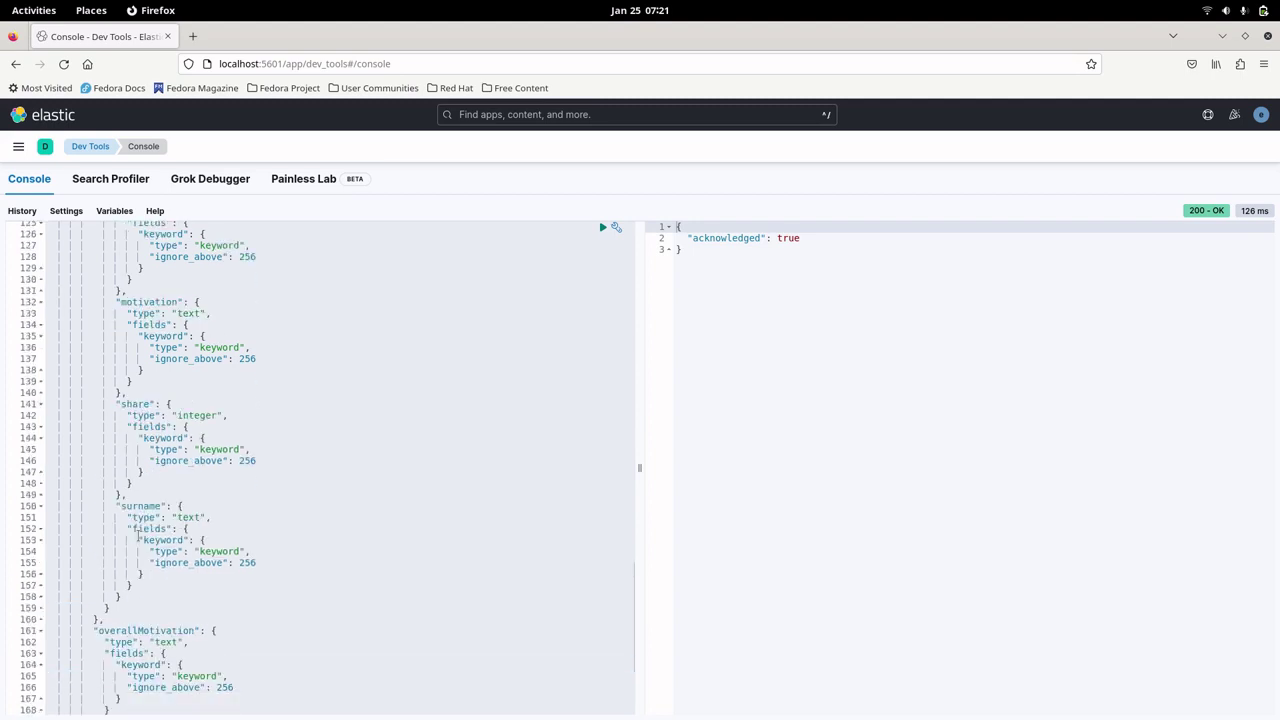
pyautogui.doubleClick(148, 404)
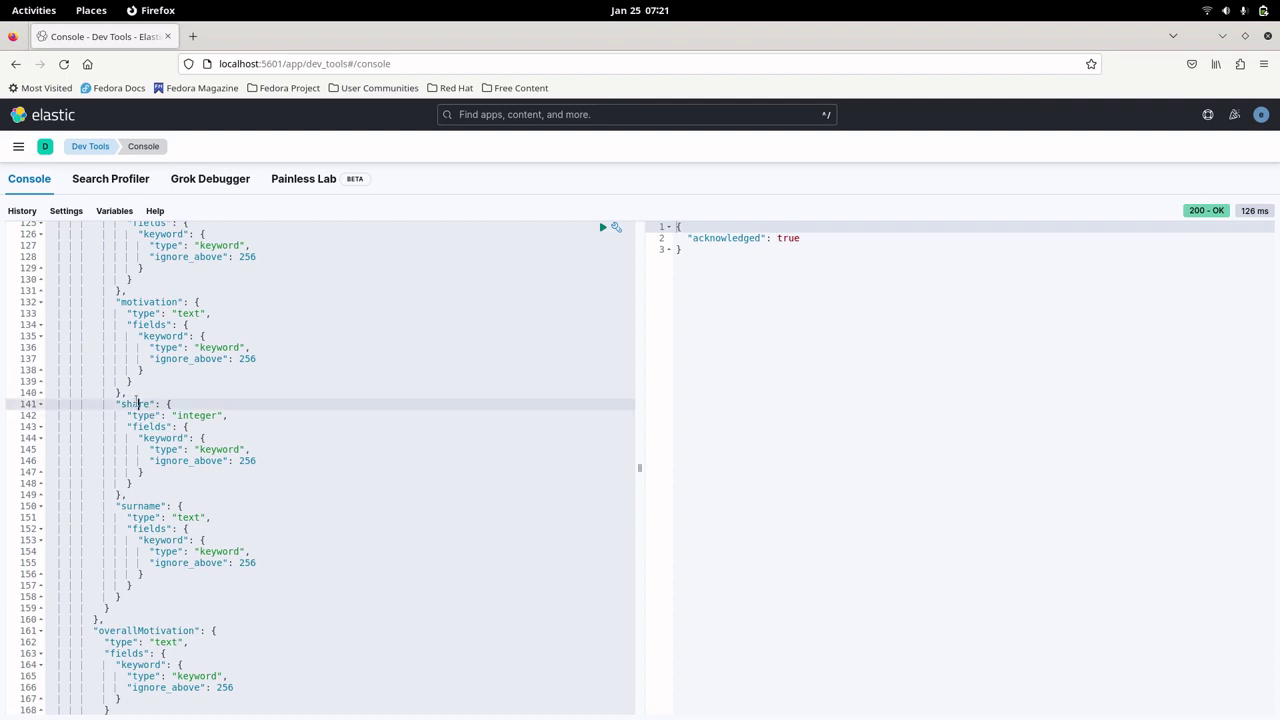
pyautogui.tripleClick(196, 413)
pyautogui.scroll(3, 196, 413)
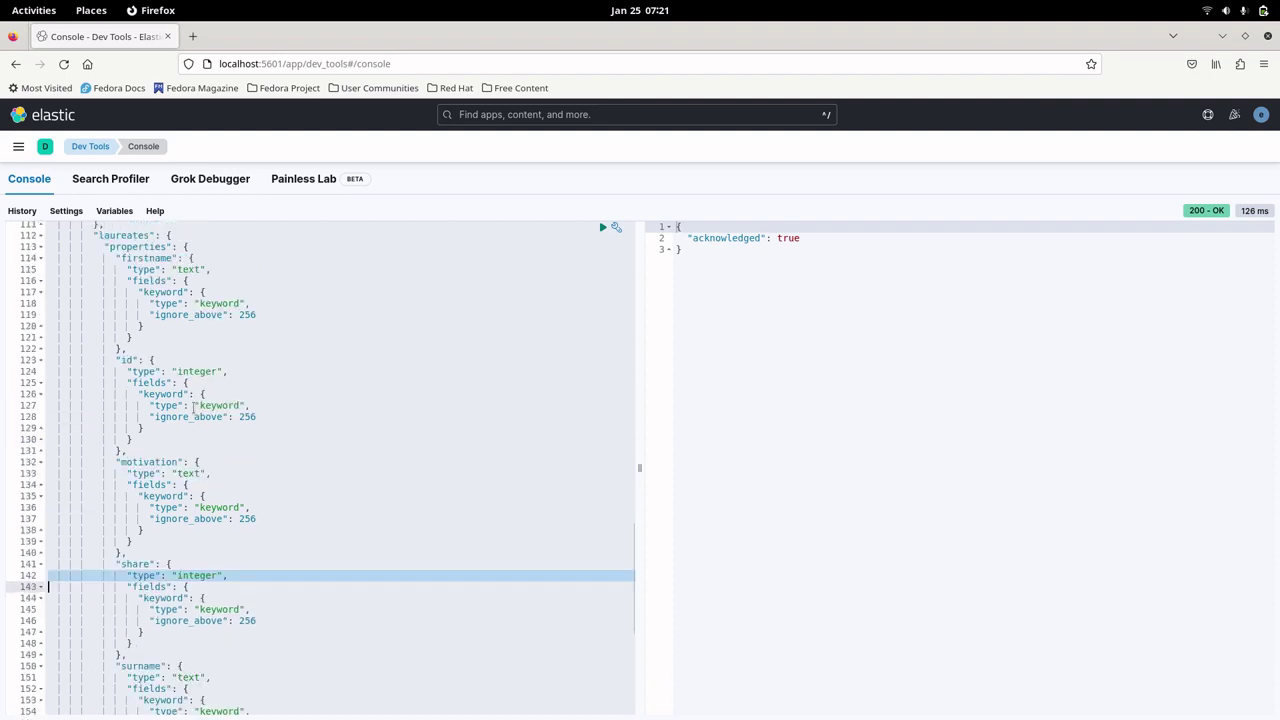
pyautogui.tripleClick(153, 362)
pyautogui.doubleClick(195, 371)
pyautogui.tripleClick(195, 371)
pyautogui.scroll(5, 120, 372)
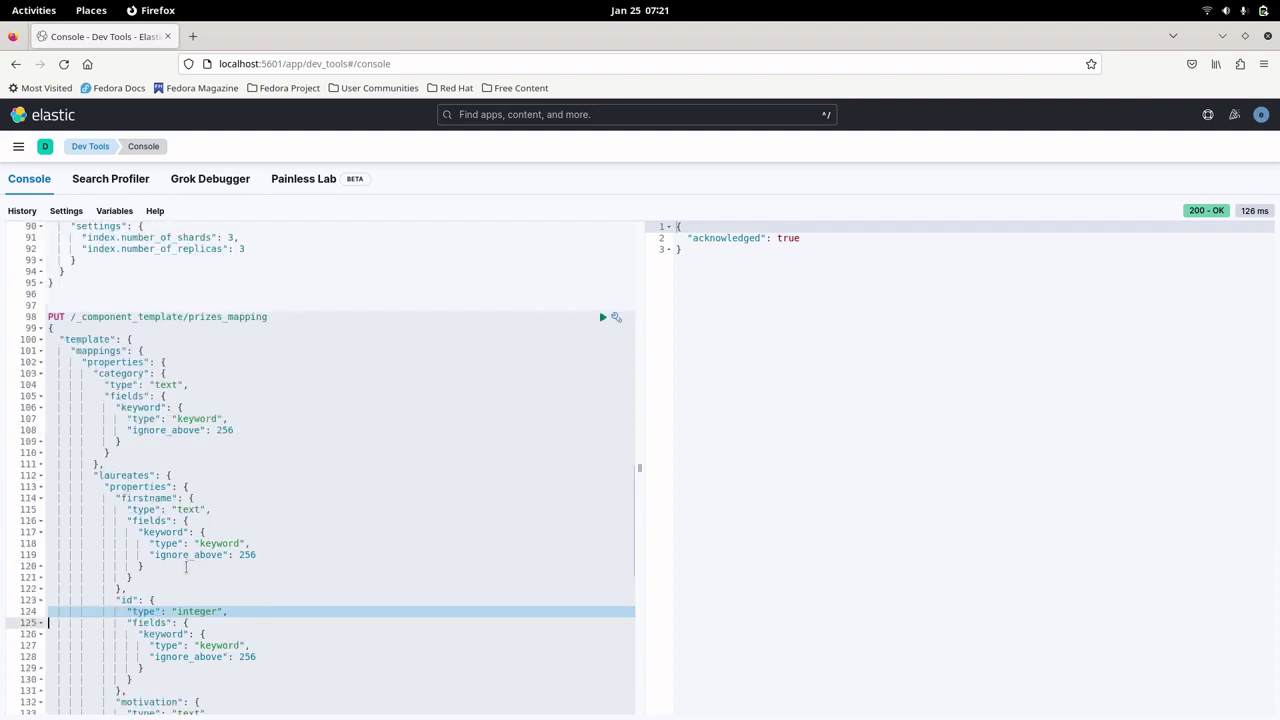
pyautogui.click(322, 316)
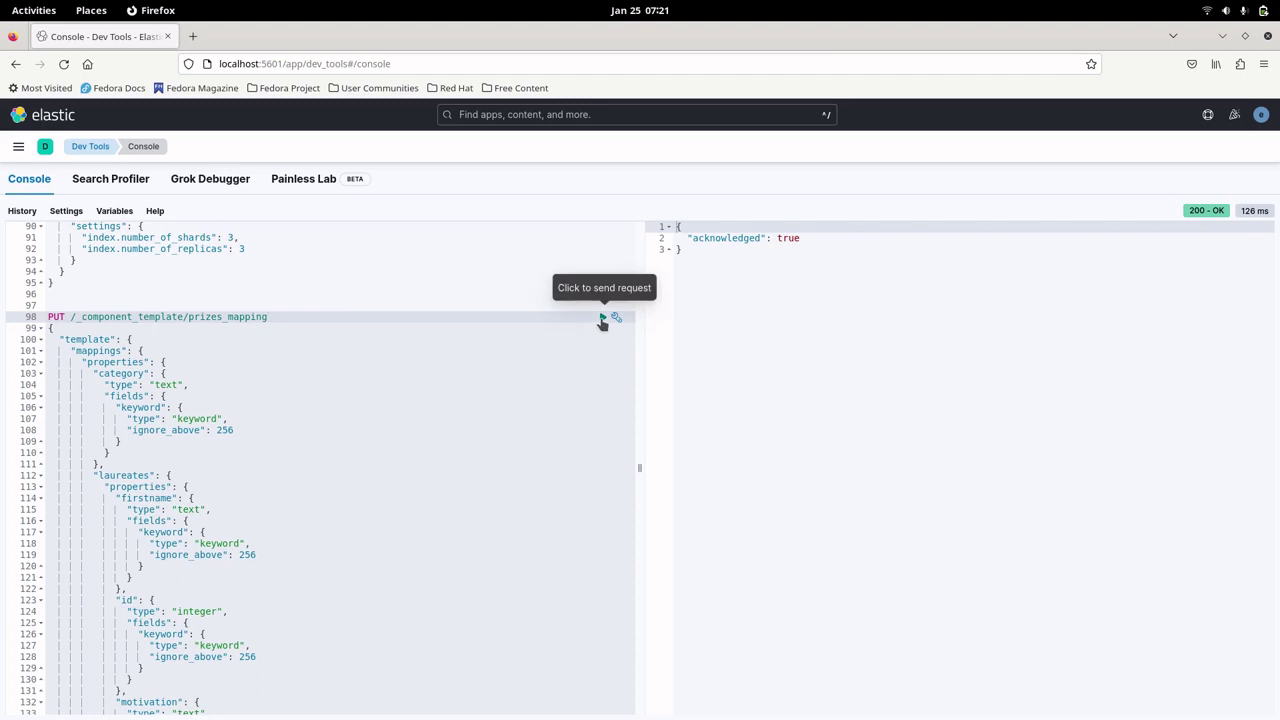
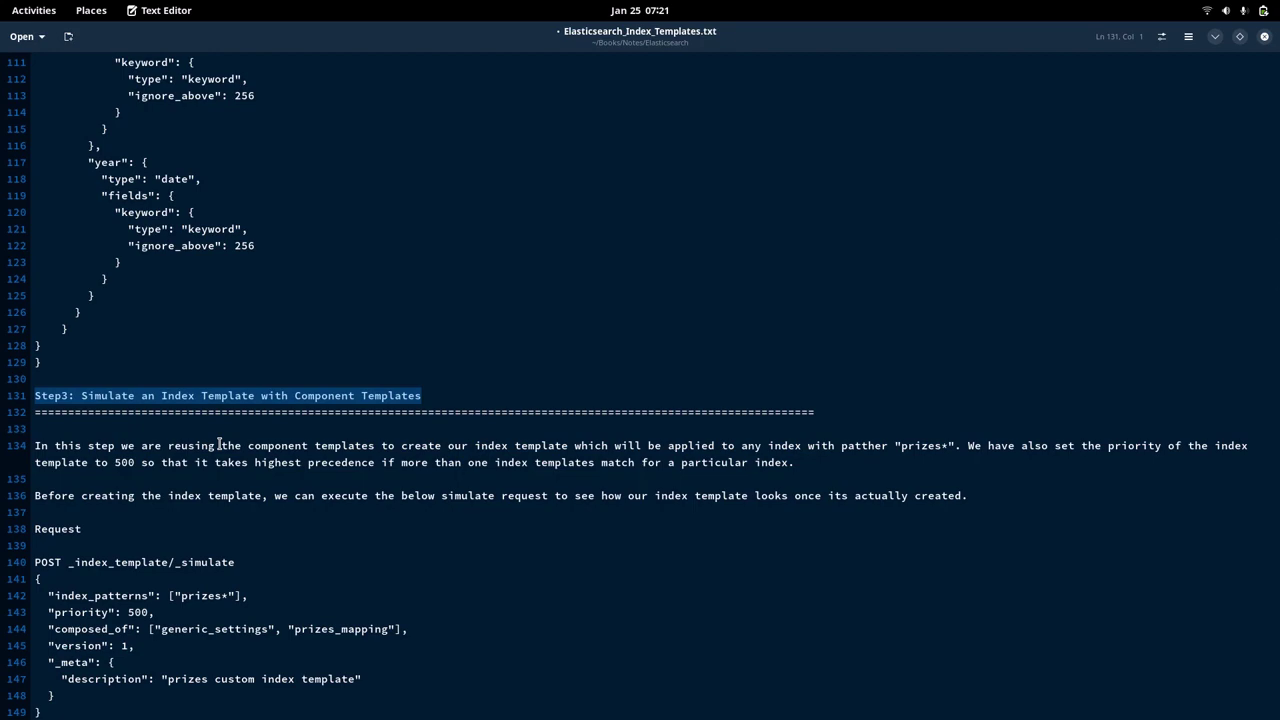
# Copy the POST _index_template/_simulate request (lines 140–149) from the Step3 notes.
pyautogui.scroll(-4, 223, 471)
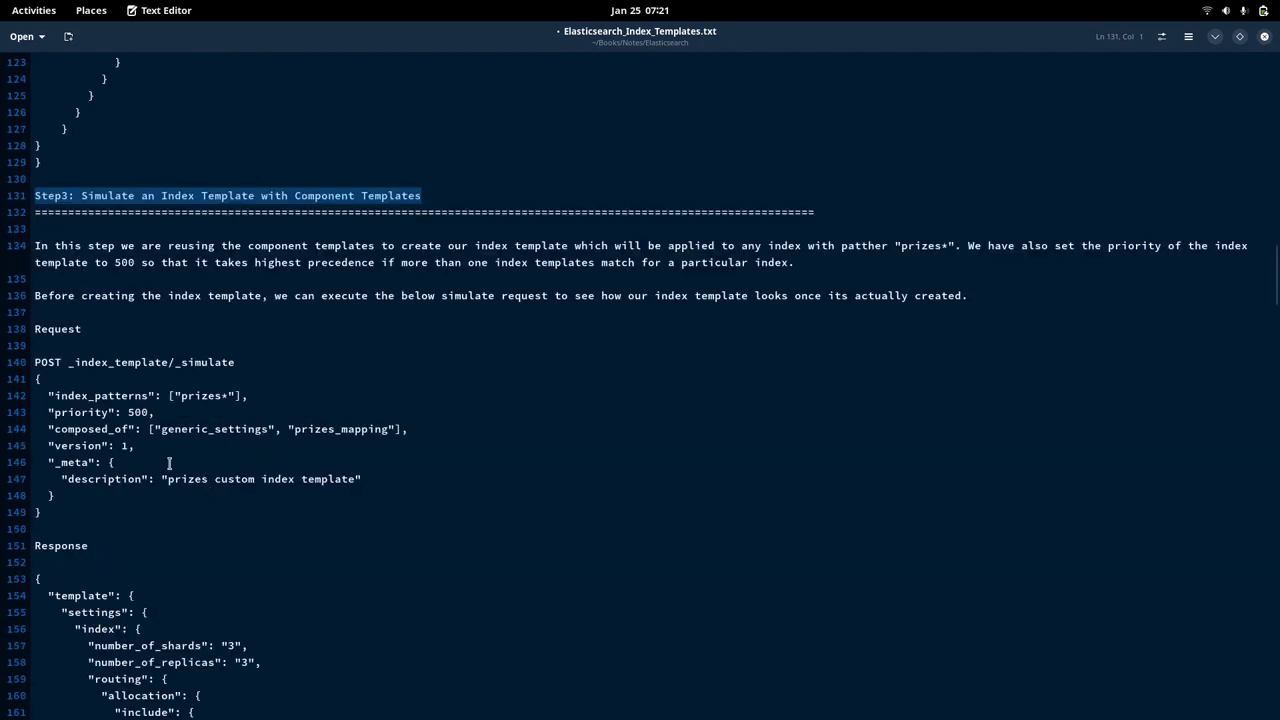
pyautogui.click(35, 365)
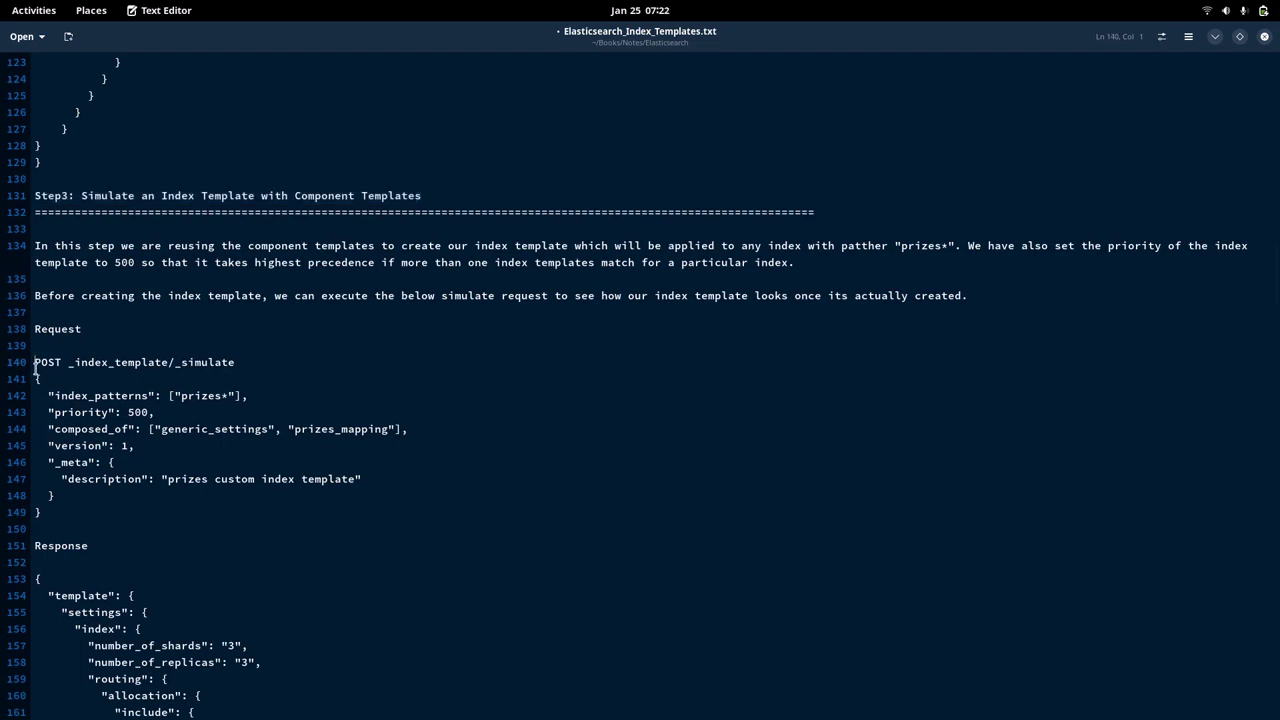
pyautogui.moveTo(35, 368); pyautogui.dragTo(45, 517)
pyautogui.hotkey('ctrl', 'c')
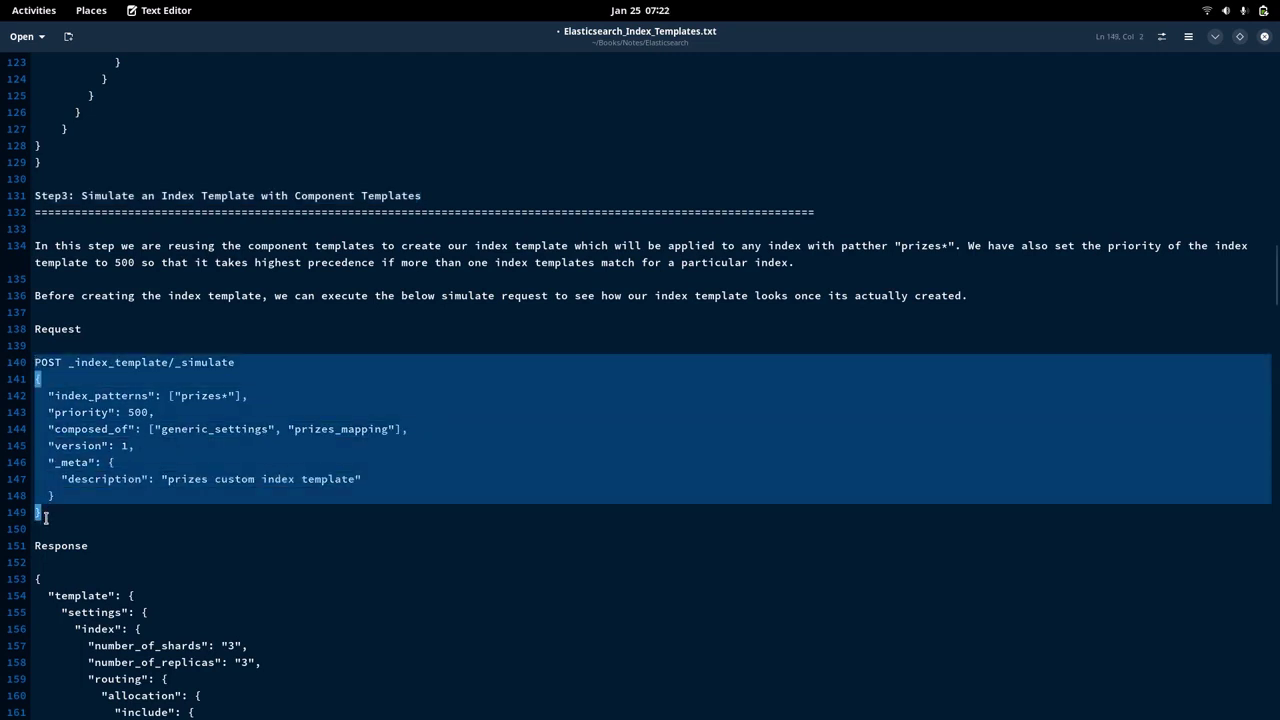
pyautogui.hotkey('alt', 'Tab')
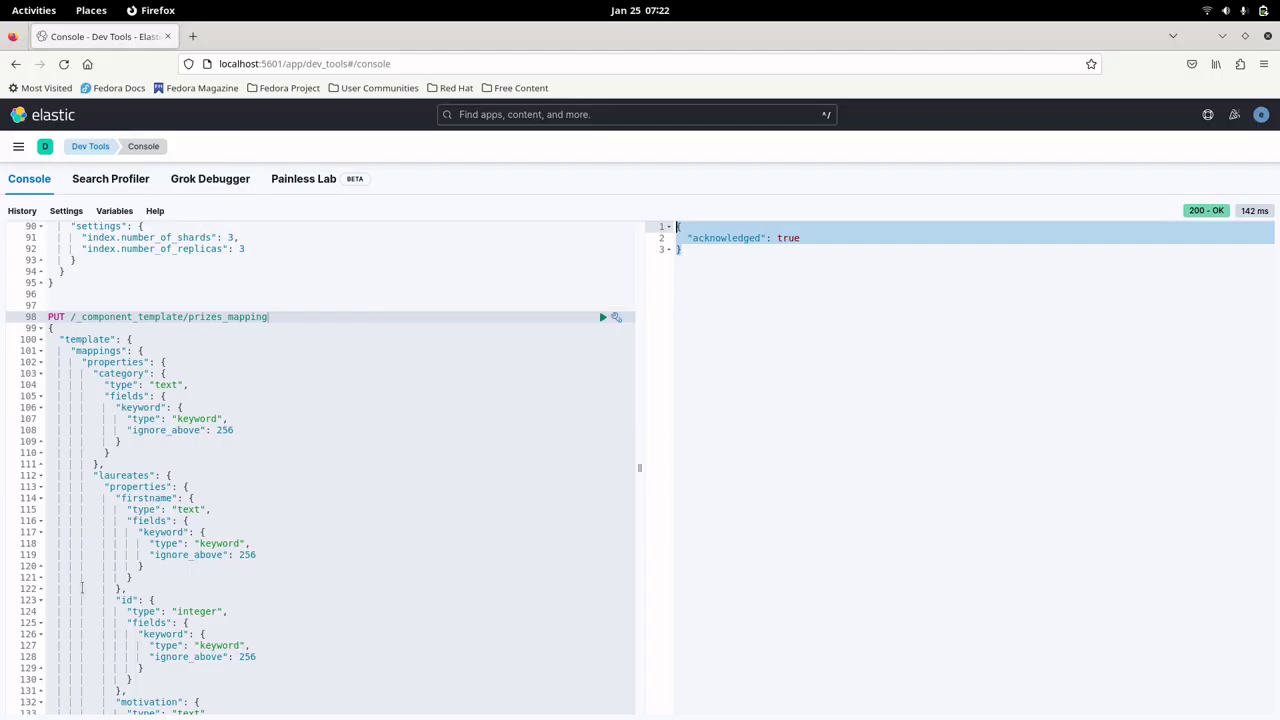
# Paste the simulate request on a new line below the prizes_mapping request.
pyautogui.scroll(-10, 82, 588)
pyautogui.click(81, 697)
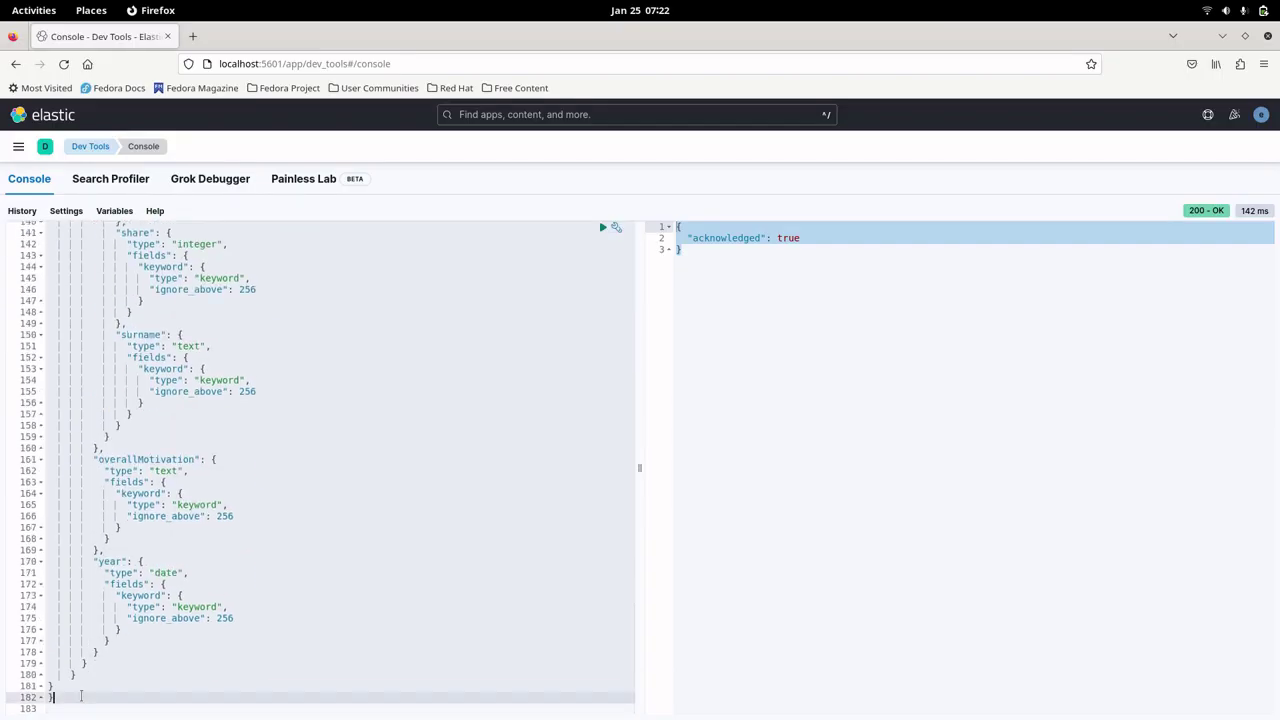
pyautogui.press('Return')
pyautogui.hotkey('ctrl', 'v')
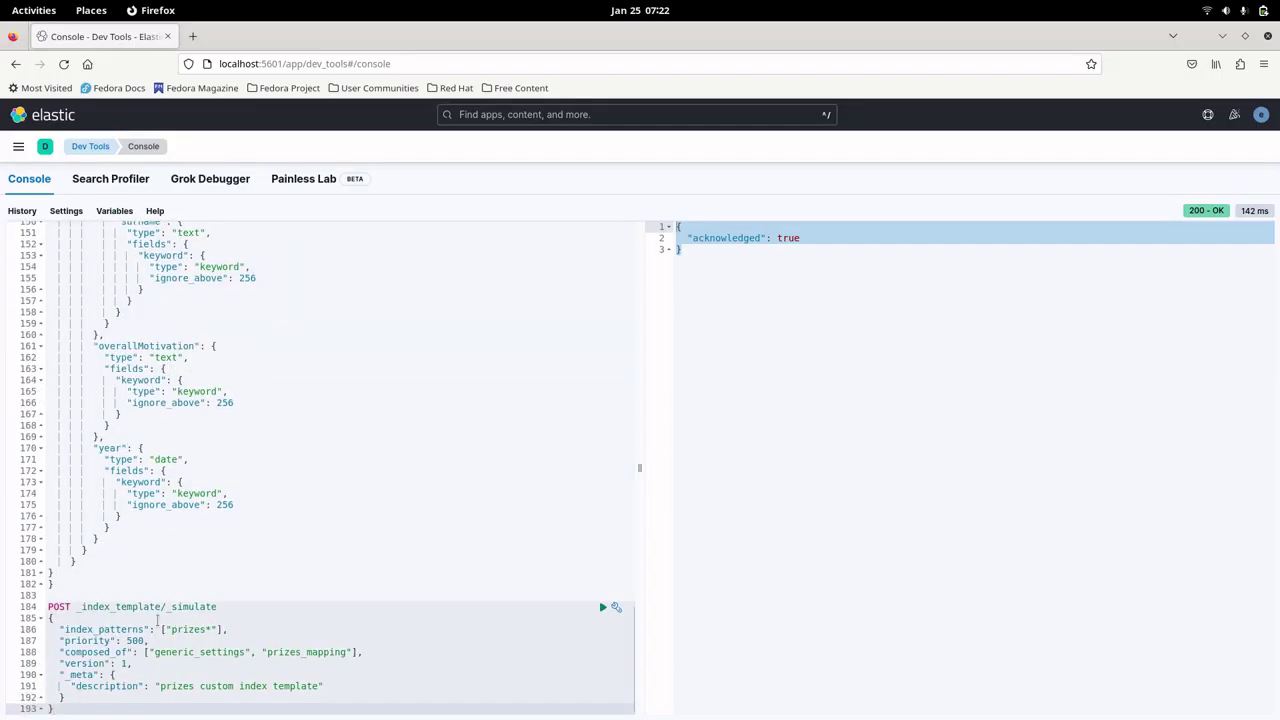
# Review the request's prizes* pattern, priority 500 and generic_settings/prizes_mapping components.
pyautogui.click(170, 596)
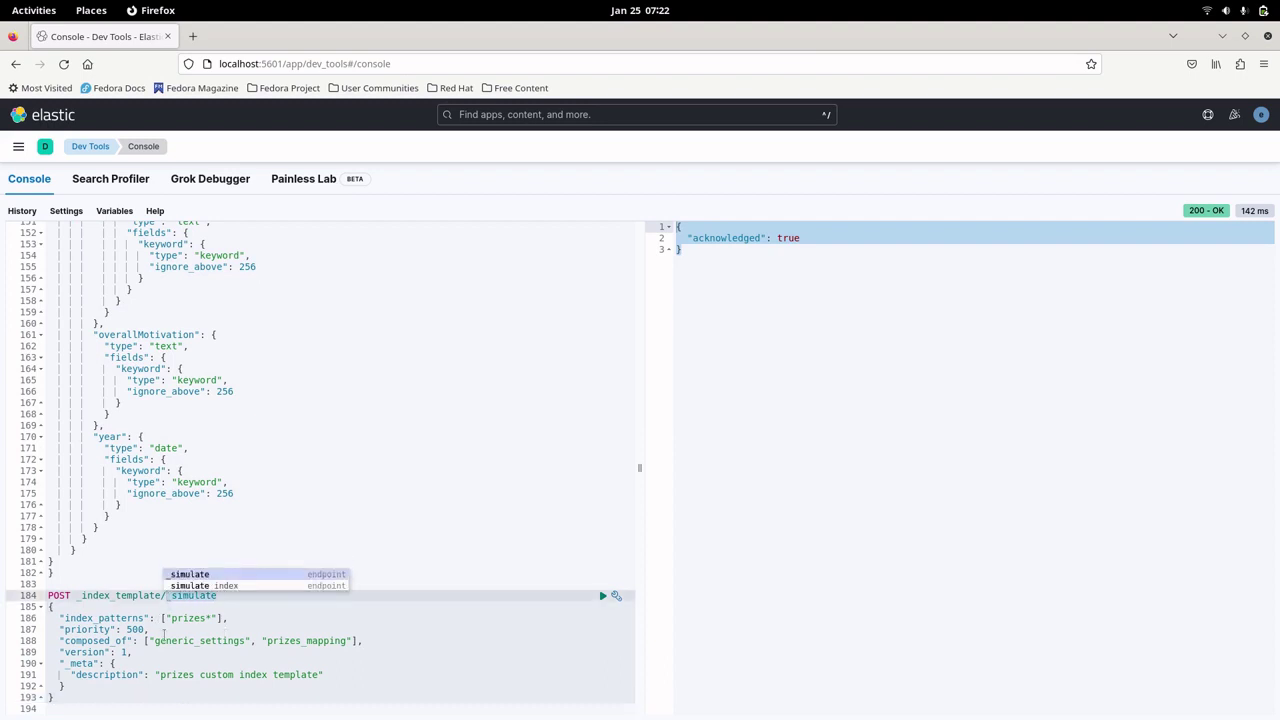
pyautogui.tripleClick(138, 617)
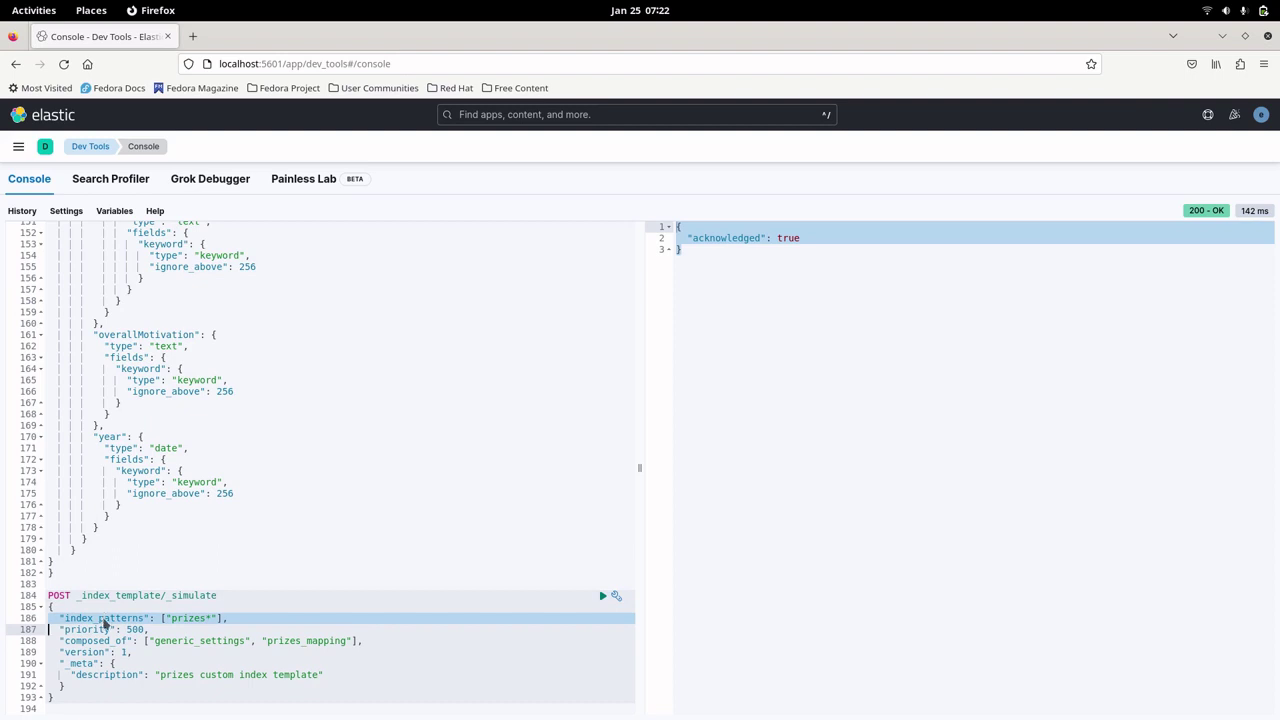
pyautogui.tripleClick(100, 628)
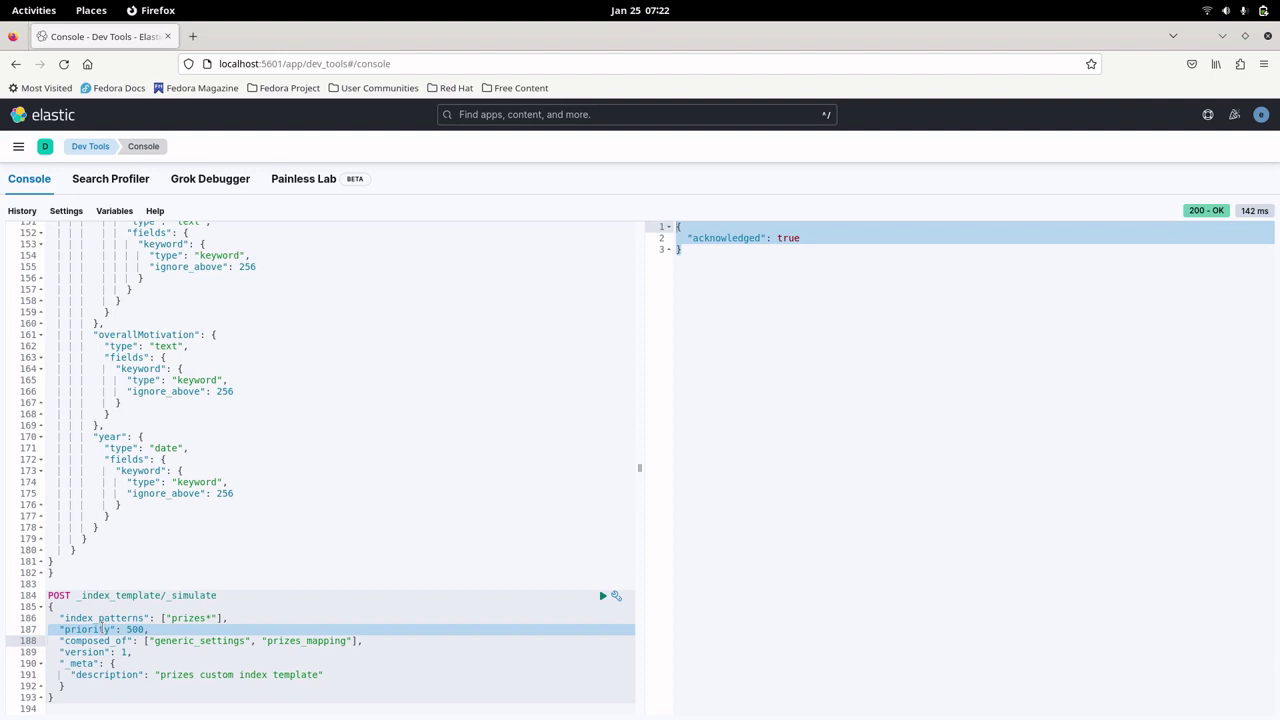
pyautogui.tripleClick(101, 628)
pyautogui.tripleClick(91, 641)
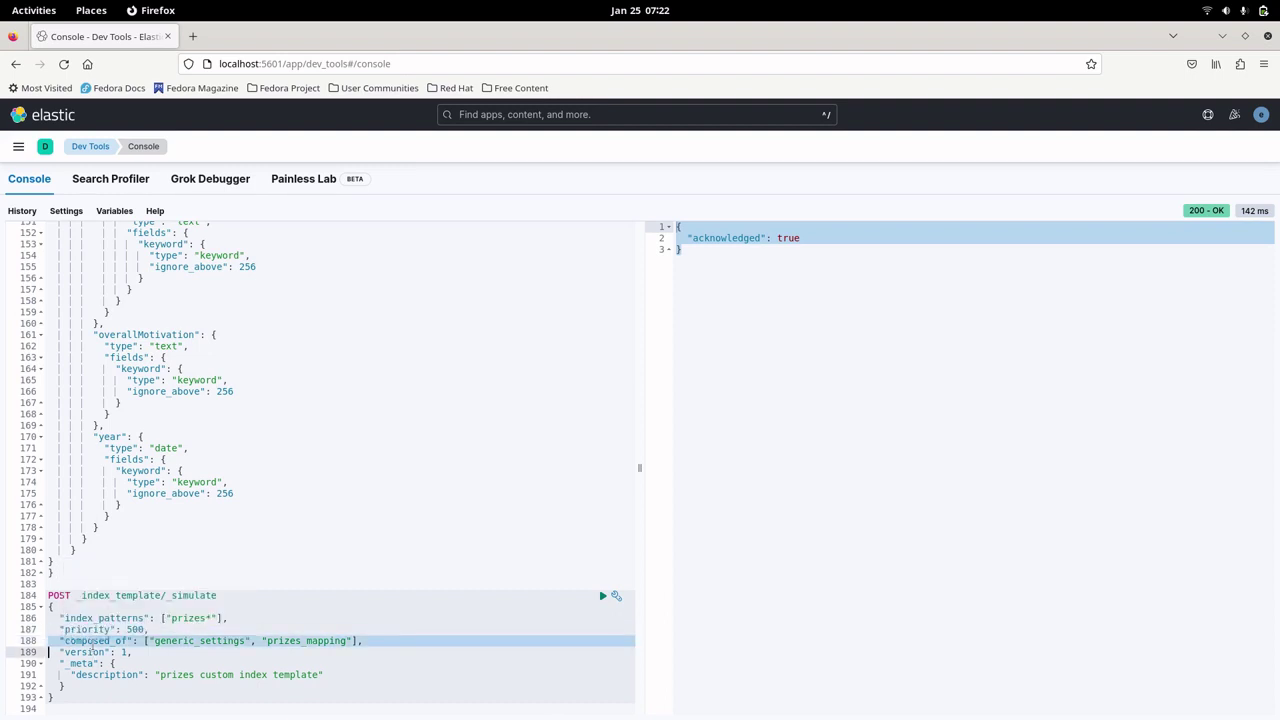
pyautogui.doubleClick(91, 642)
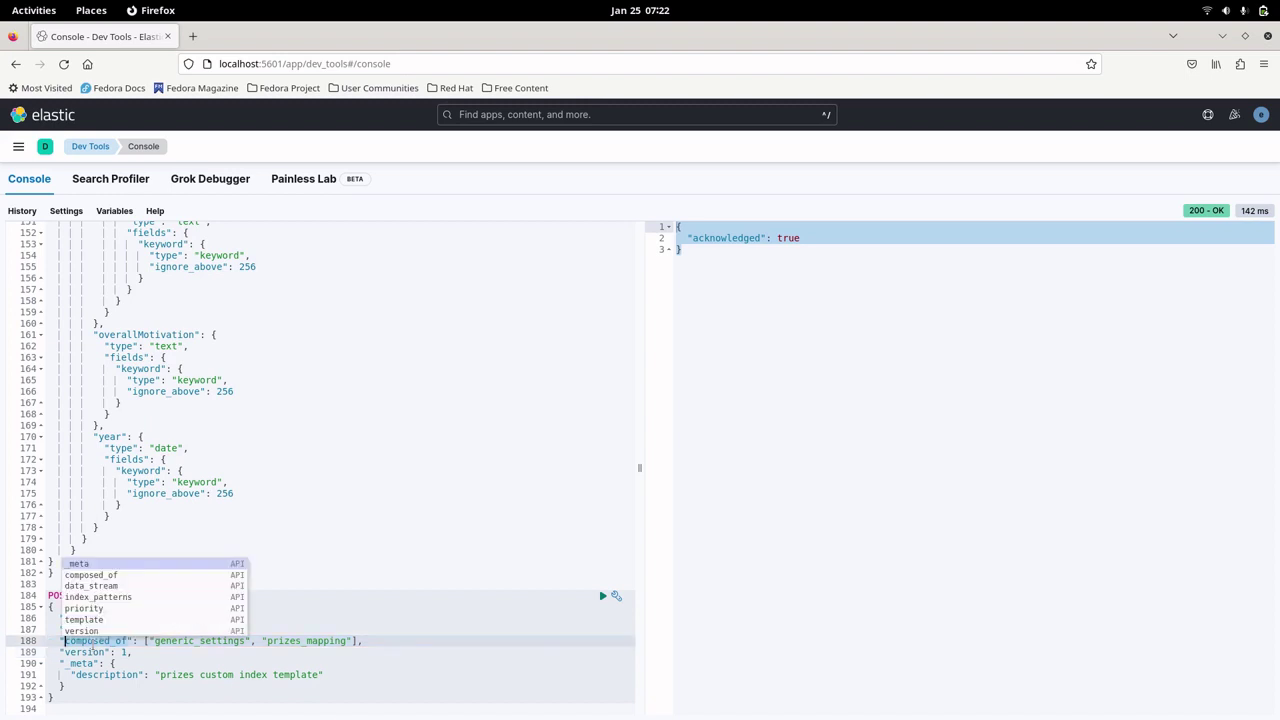
pyautogui.click(149, 648)
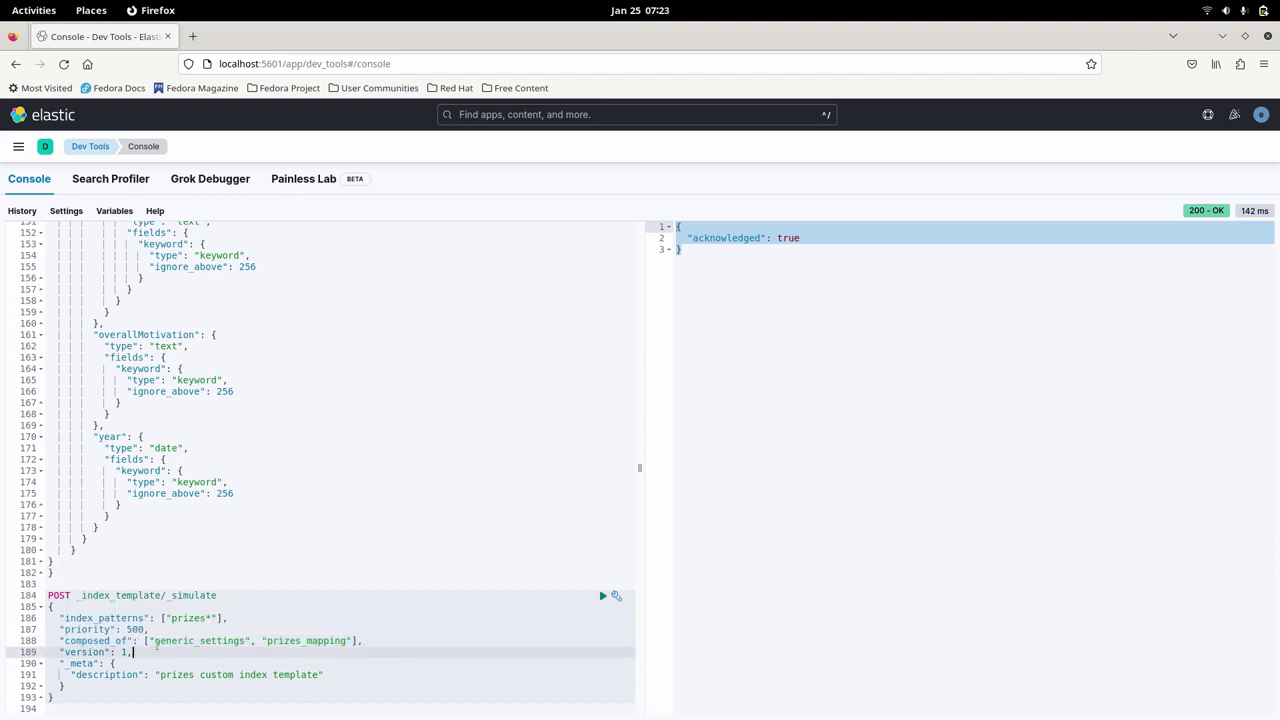
pyautogui.moveTo(153, 641); pyautogui.dragTo(346, 650)
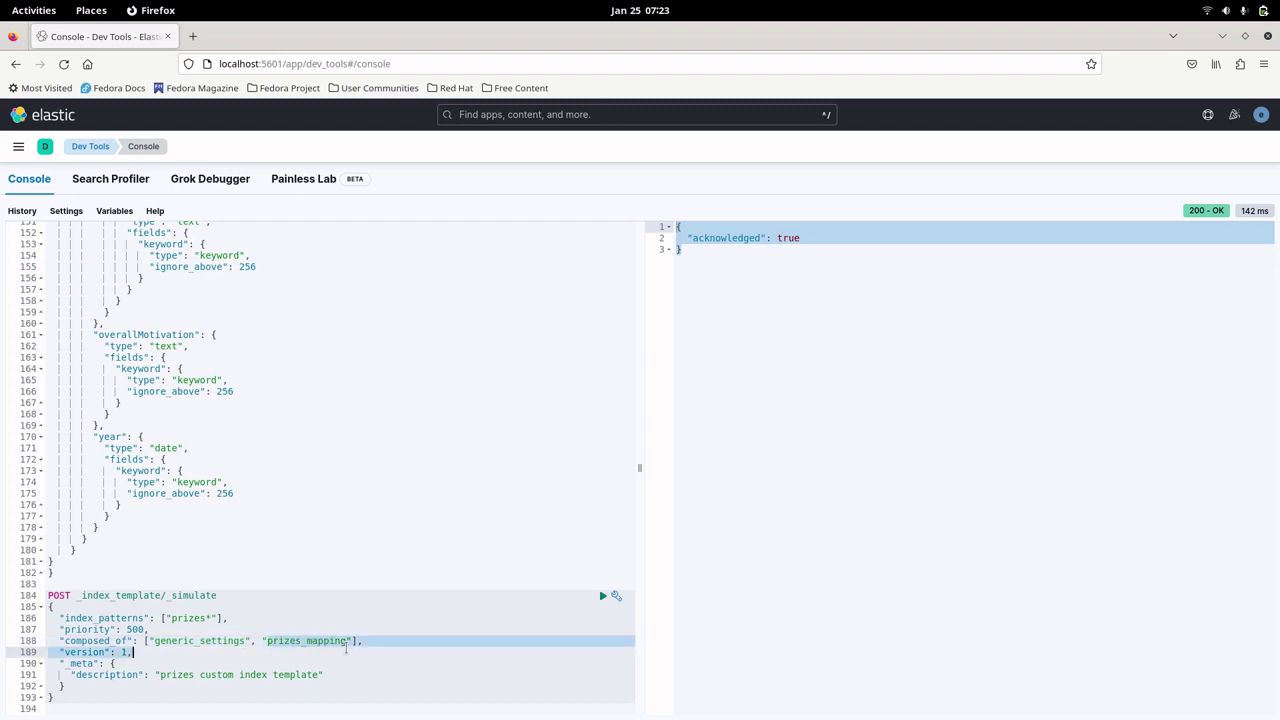
pyautogui.click(185, 690)
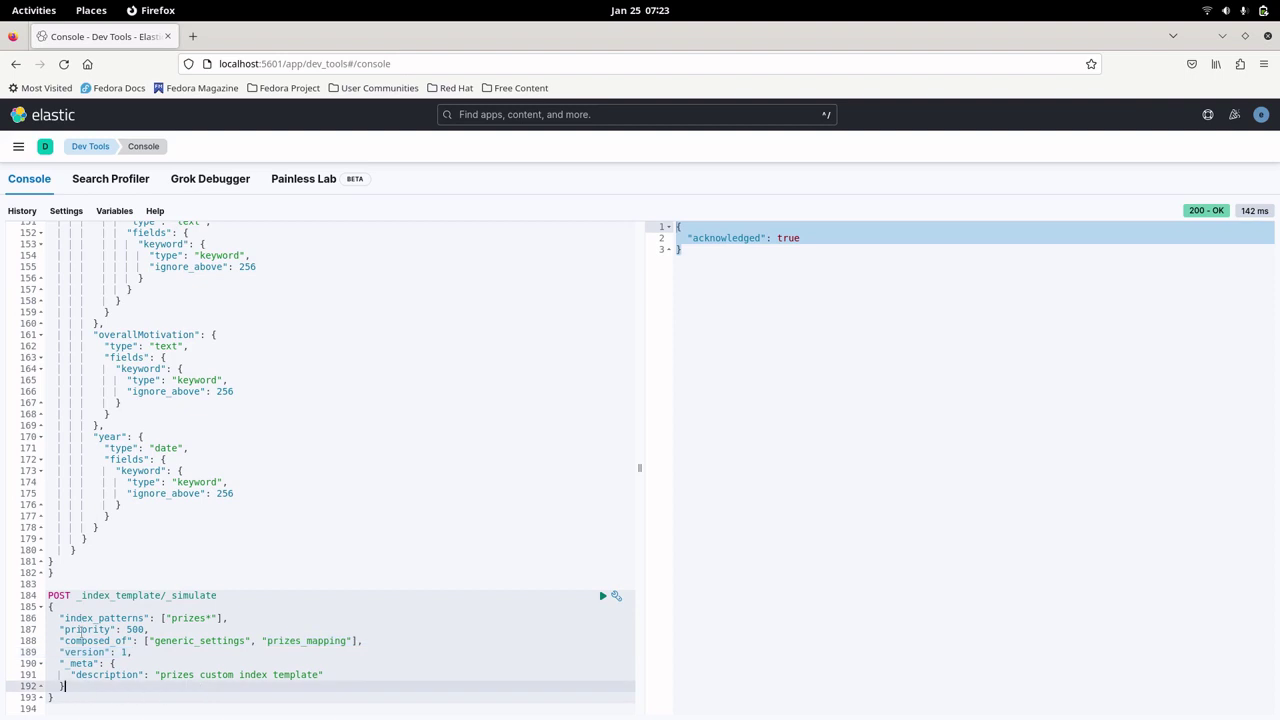
pyautogui.click(77, 697)
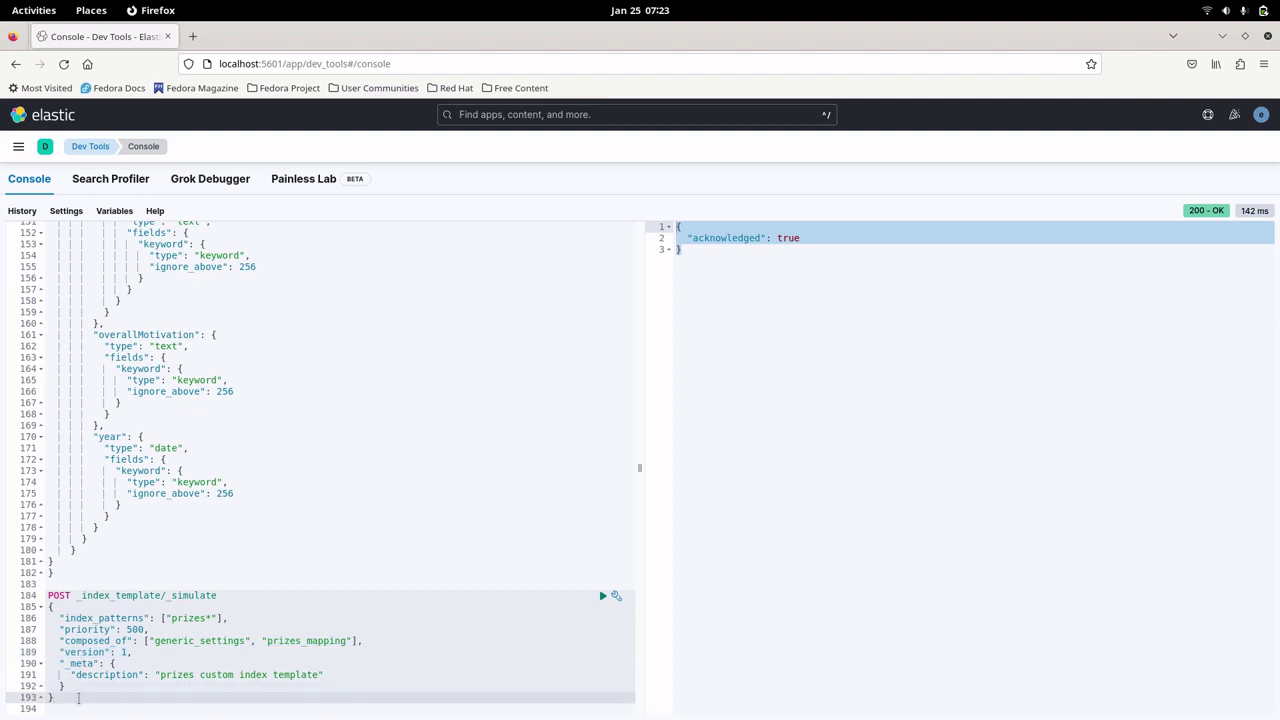
pyautogui.click(219, 597)
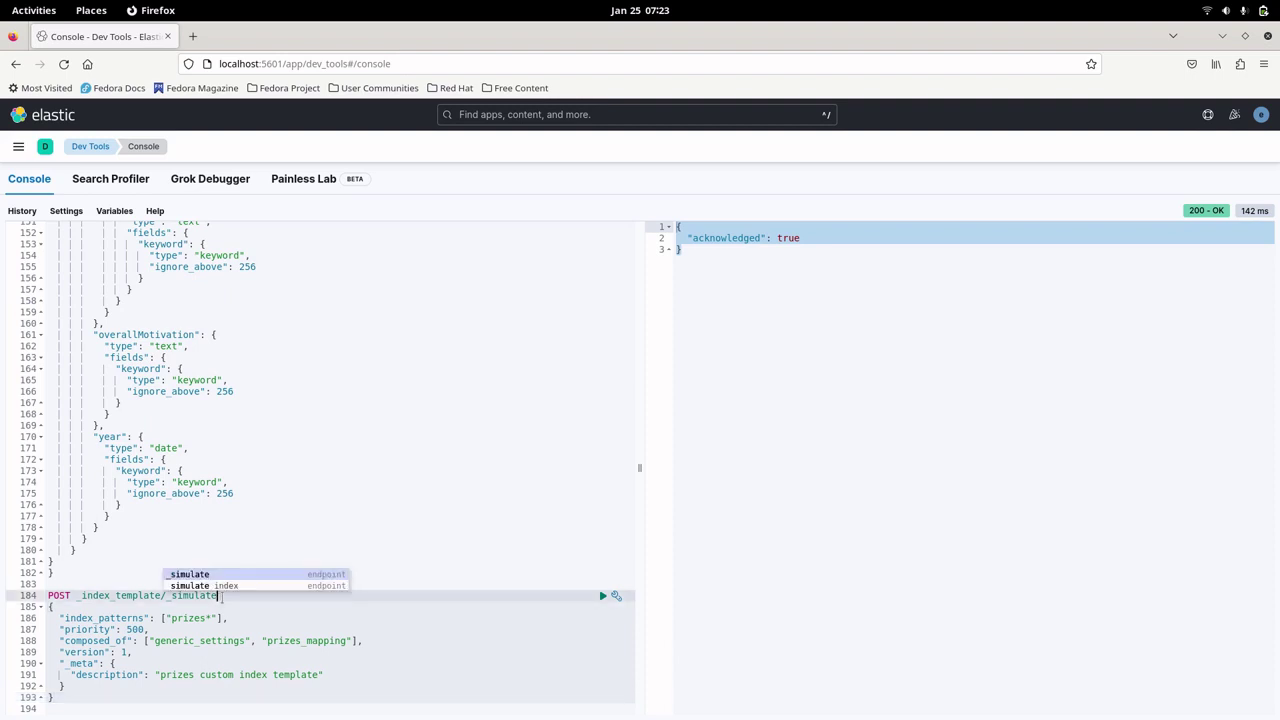
# Run the simulate request and inspect the 3 shards, 3 replicas and prizes mappings returned.
pyautogui.click(603, 597)
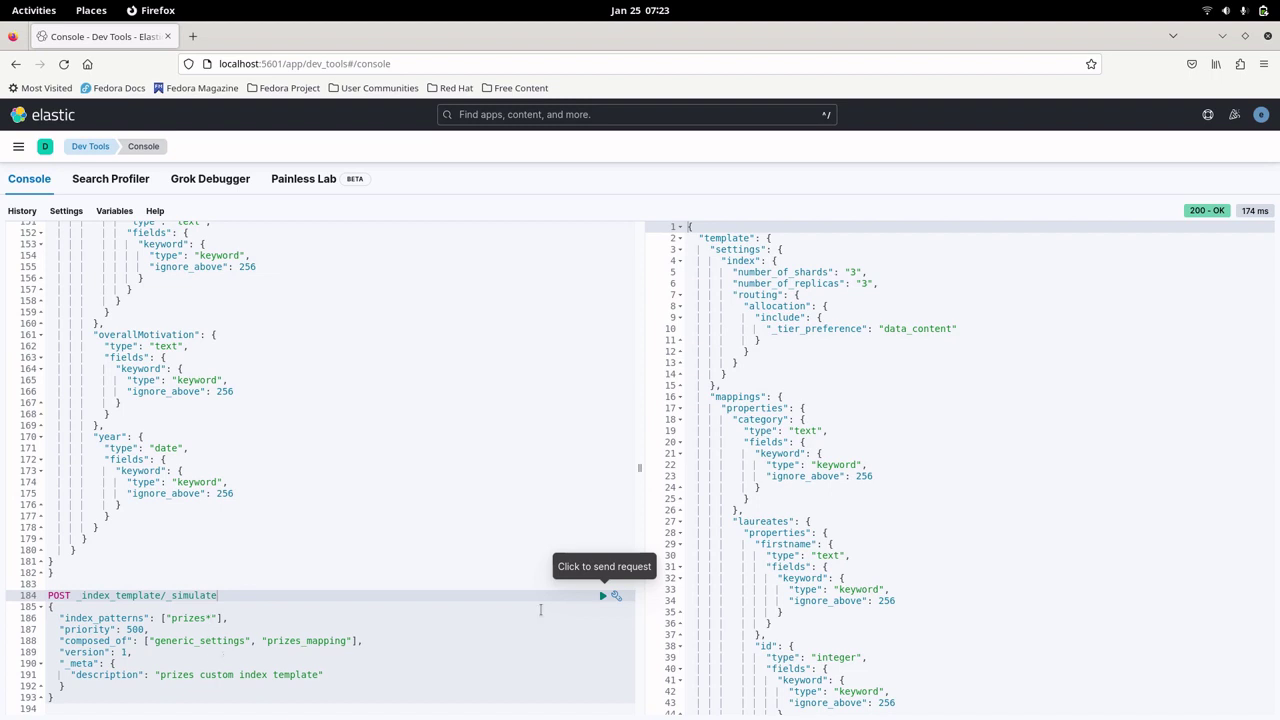
pyautogui.moveTo(880, 284); pyautogui.dragTo(687, 272)
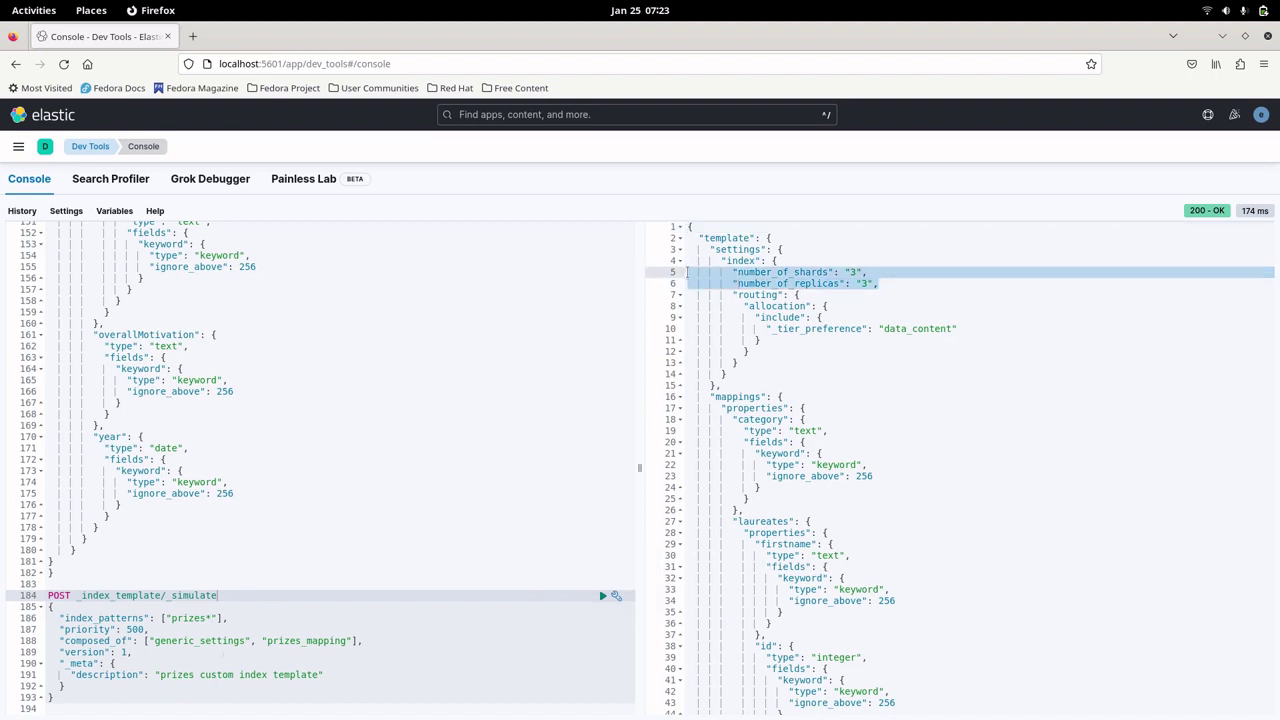
pyautogui.scroll(-2, 768, 499)
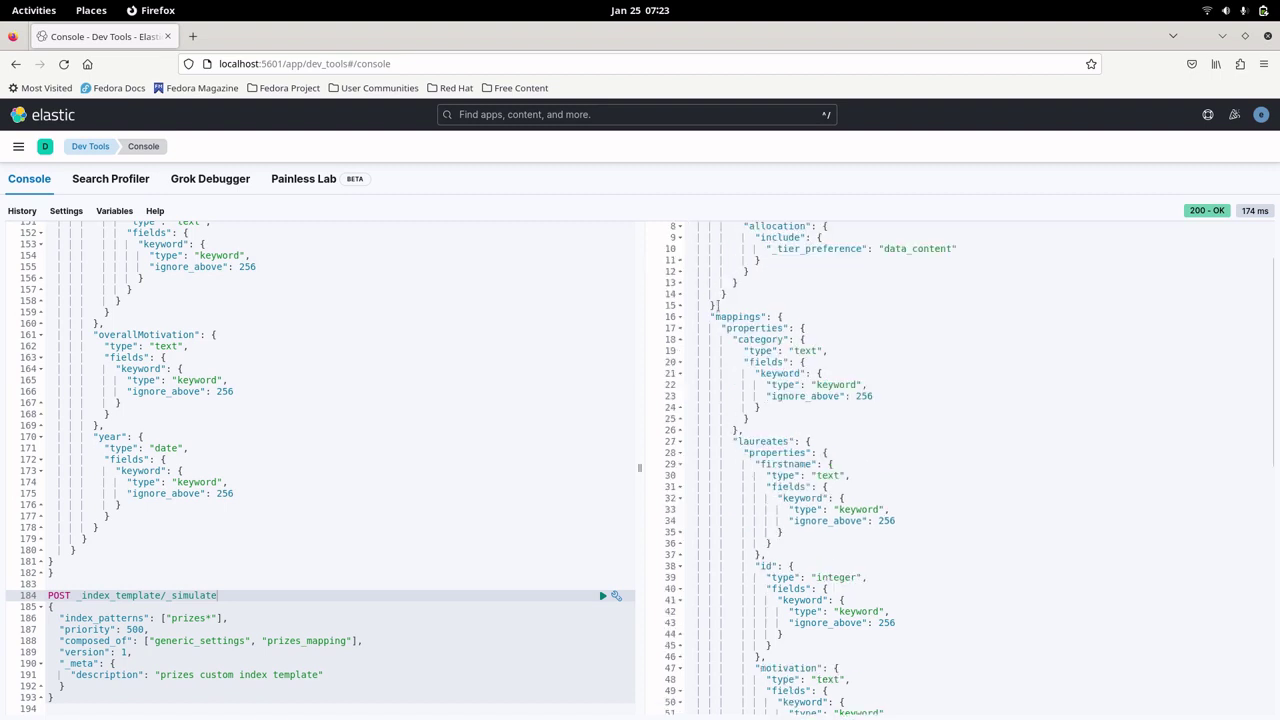
pyautogui.click(716, 306)
pyautogui.moveTo(716, 306); pyautogui.dragTo(778, 633)
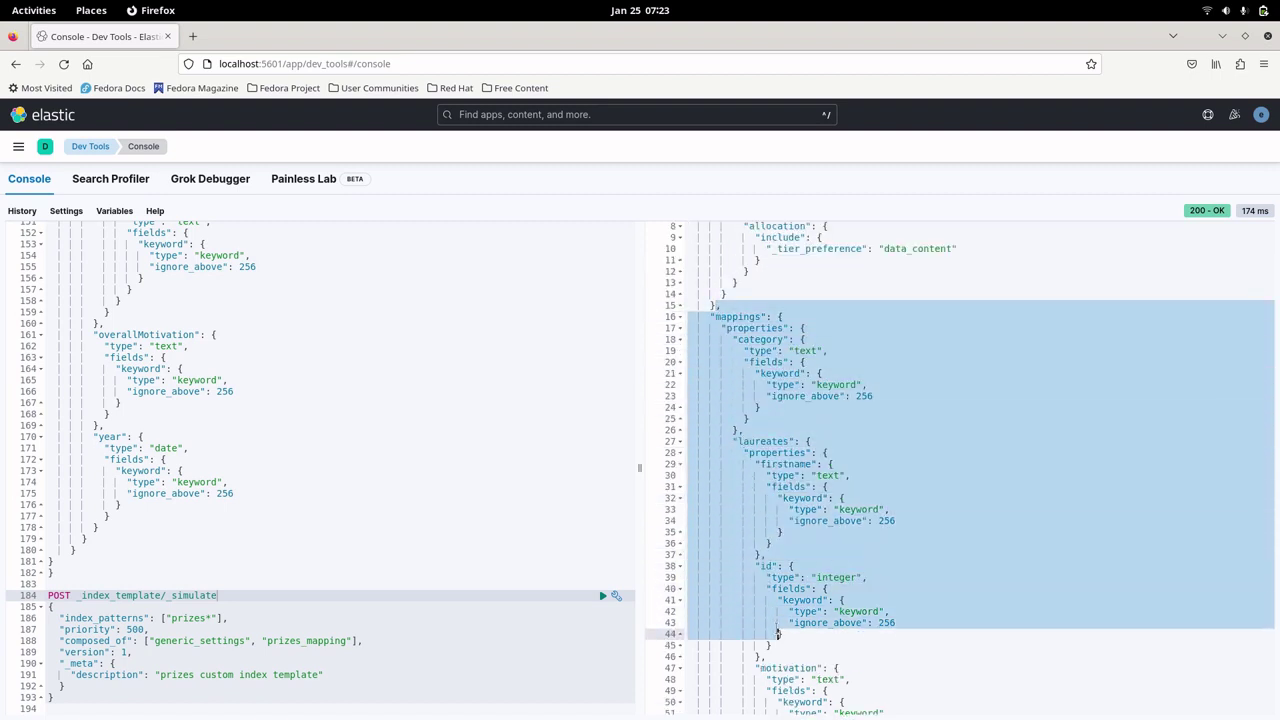
pyautogui.scroll(-5, 757, 632)
pyautogui.click(778, 394)
pyautogui.scroll(-6, 780, 541)
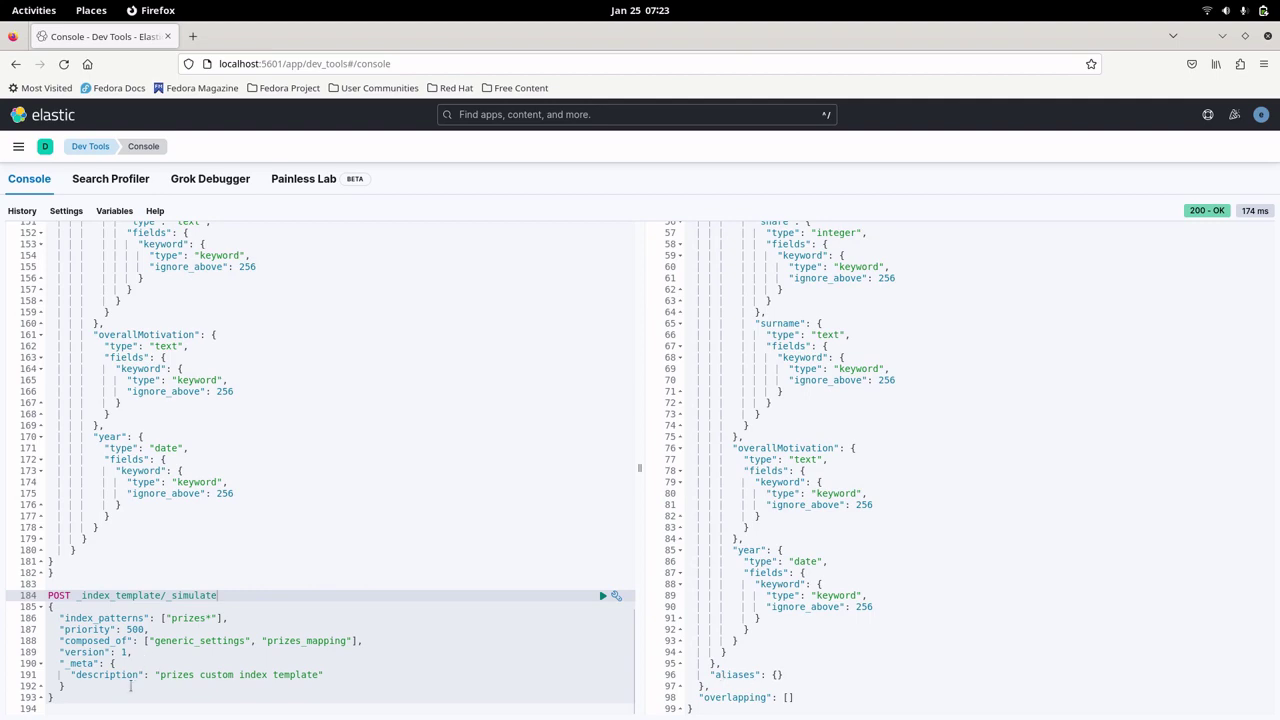
# Return to the Step3 notes showing the expected simulate response.
pyautogui.click(75, 686)
pyautogui.click(80, 697)
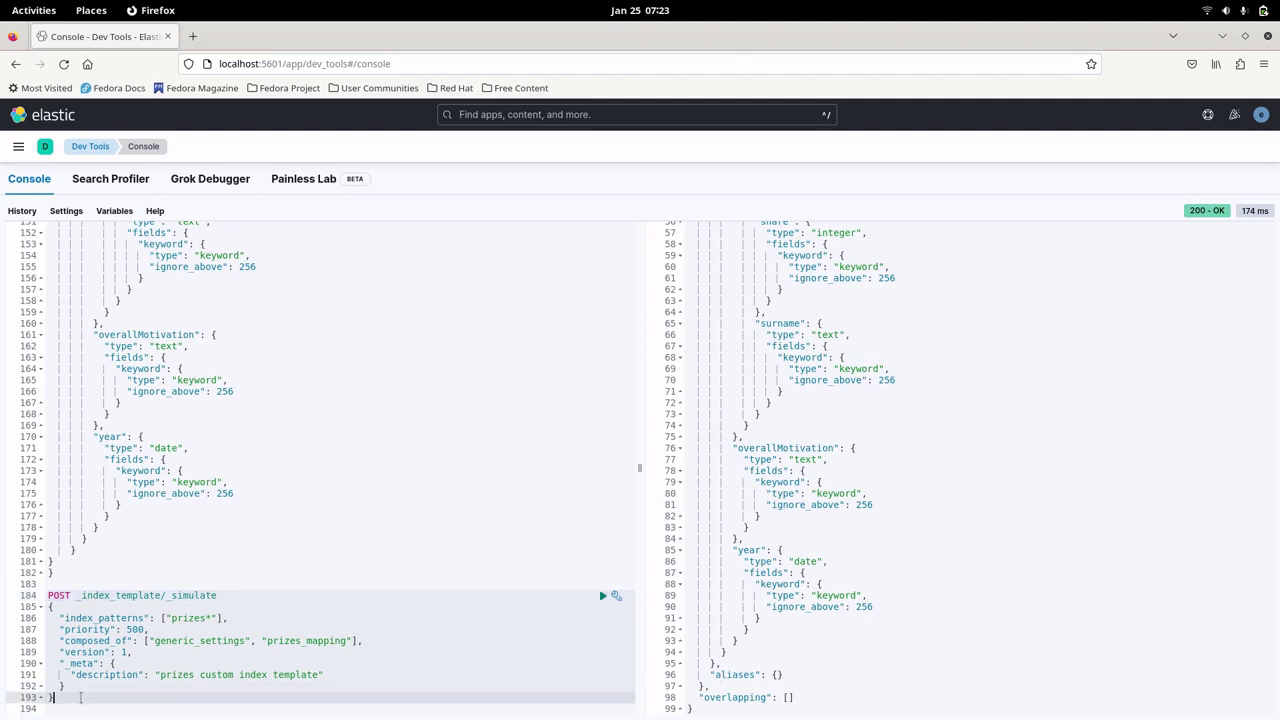
pyautogui.hotkey('alt', 'Tab')
pyautogui.click(126, 530)
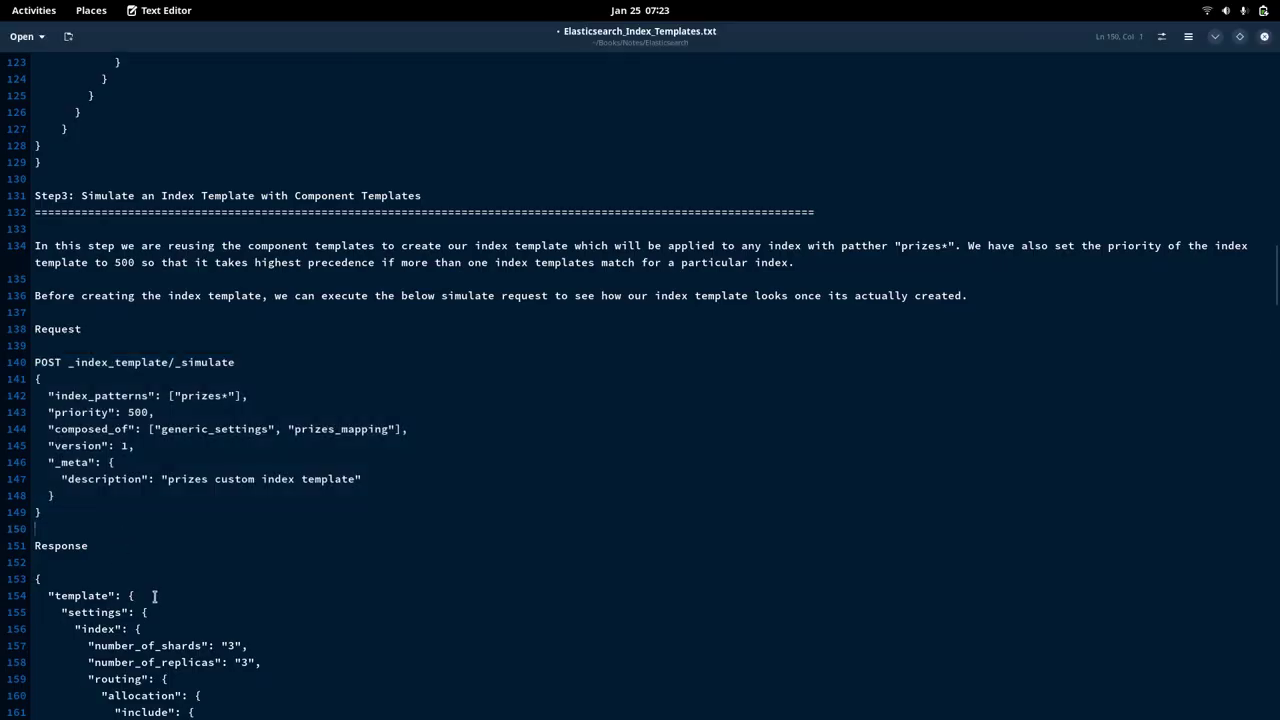
# Copy the PUT _index_template/prizes_template request (lines 256–265) from the Step4 notes.
pyautogui.scroll(-3, 220, 595)
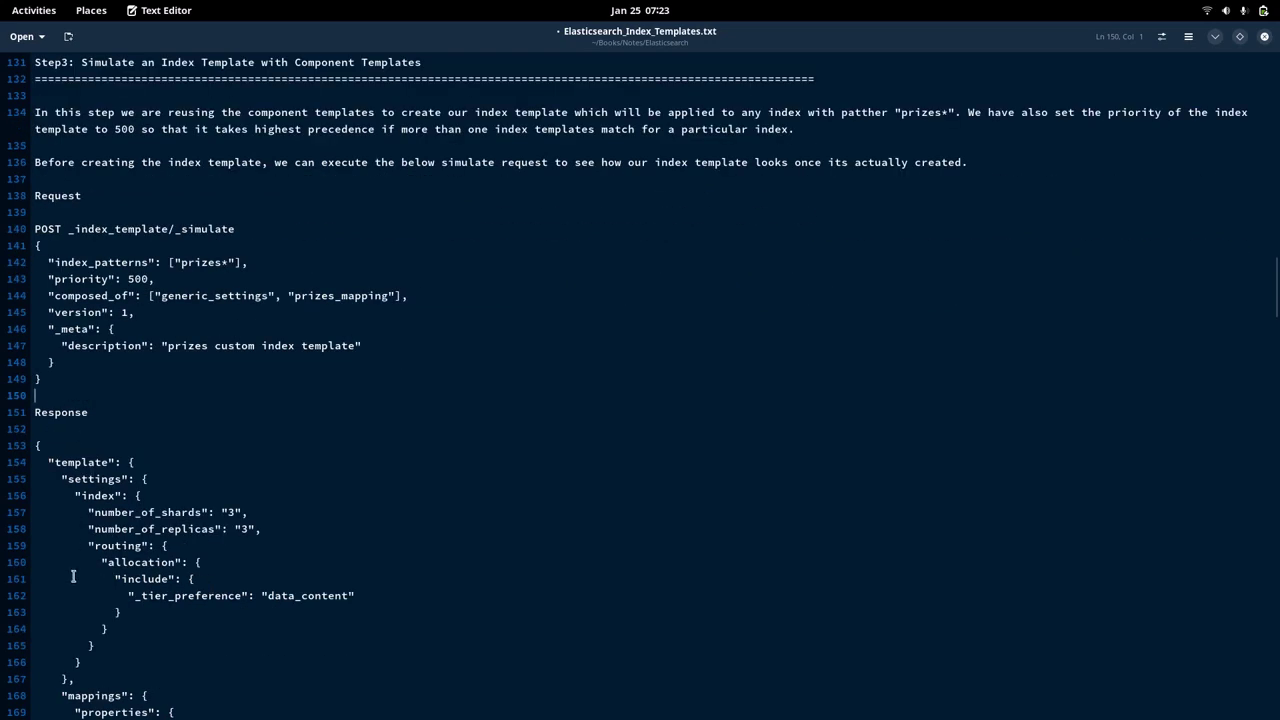
pyautogui.scroll(-18, 73, 577)
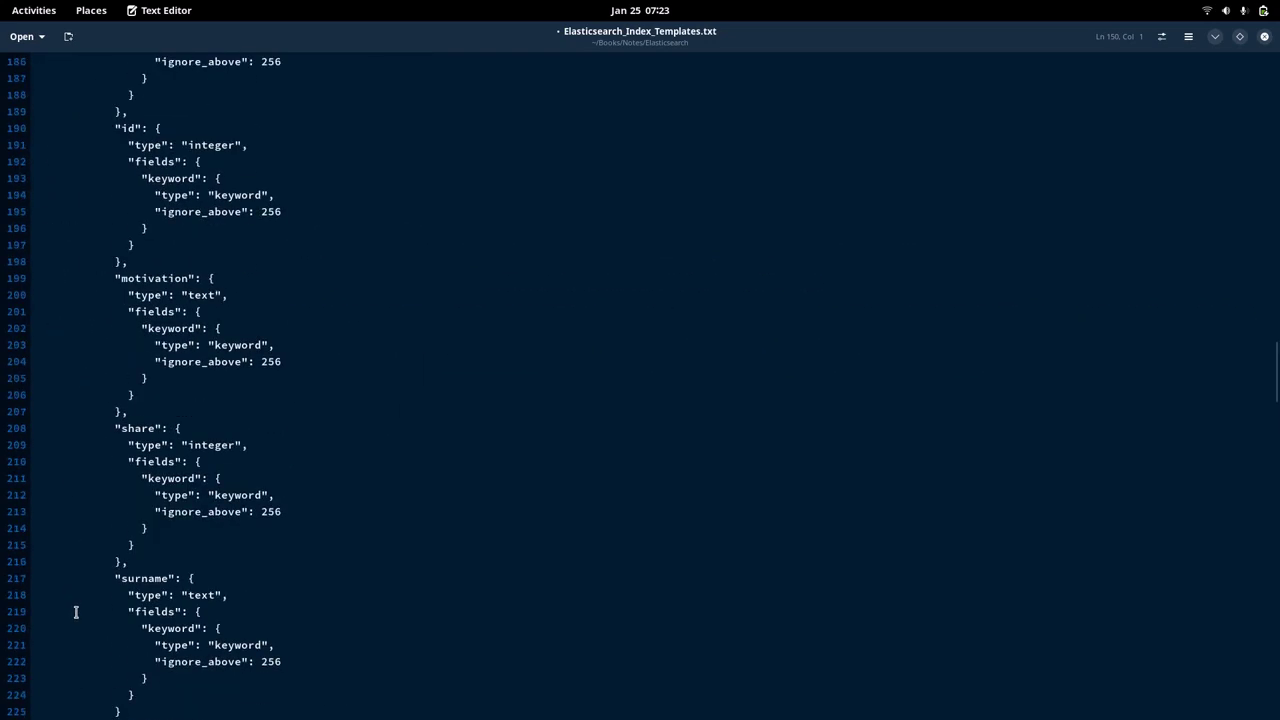
pyautogui.scroll(-5, 75, 612)
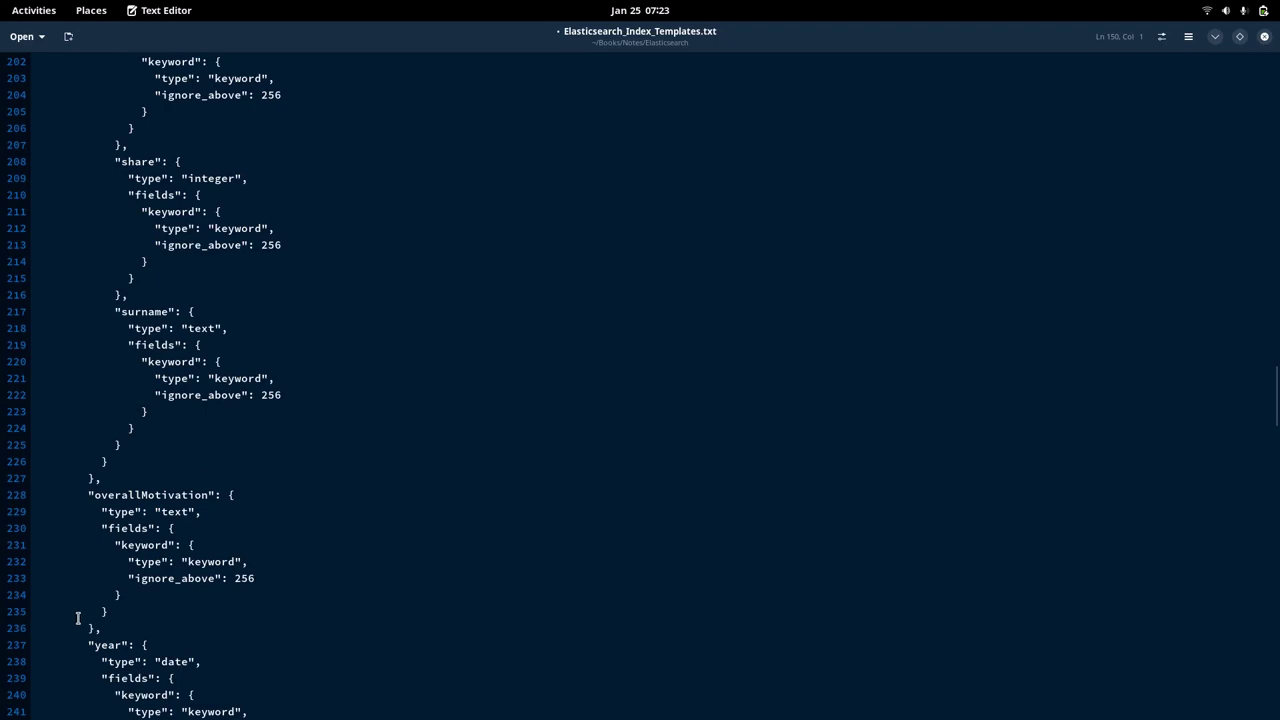
pyautogui.scroll(-4, 77, 617)
pyautogui.scroll(-4, 77, 622)
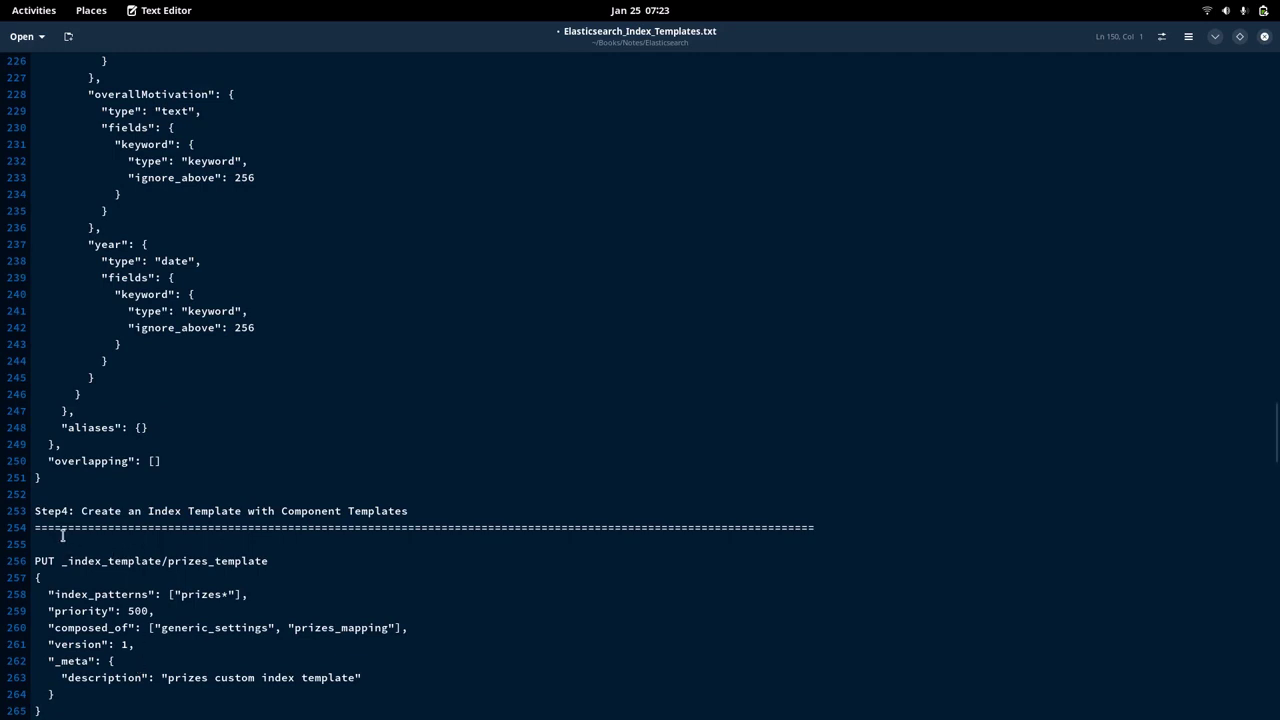
pyautogui.click(101, 510)
pyautogui.doubleClick(101, 510)
pyautogui.click(101, 510)
pyautogui.scroll(-3, 95, 515)
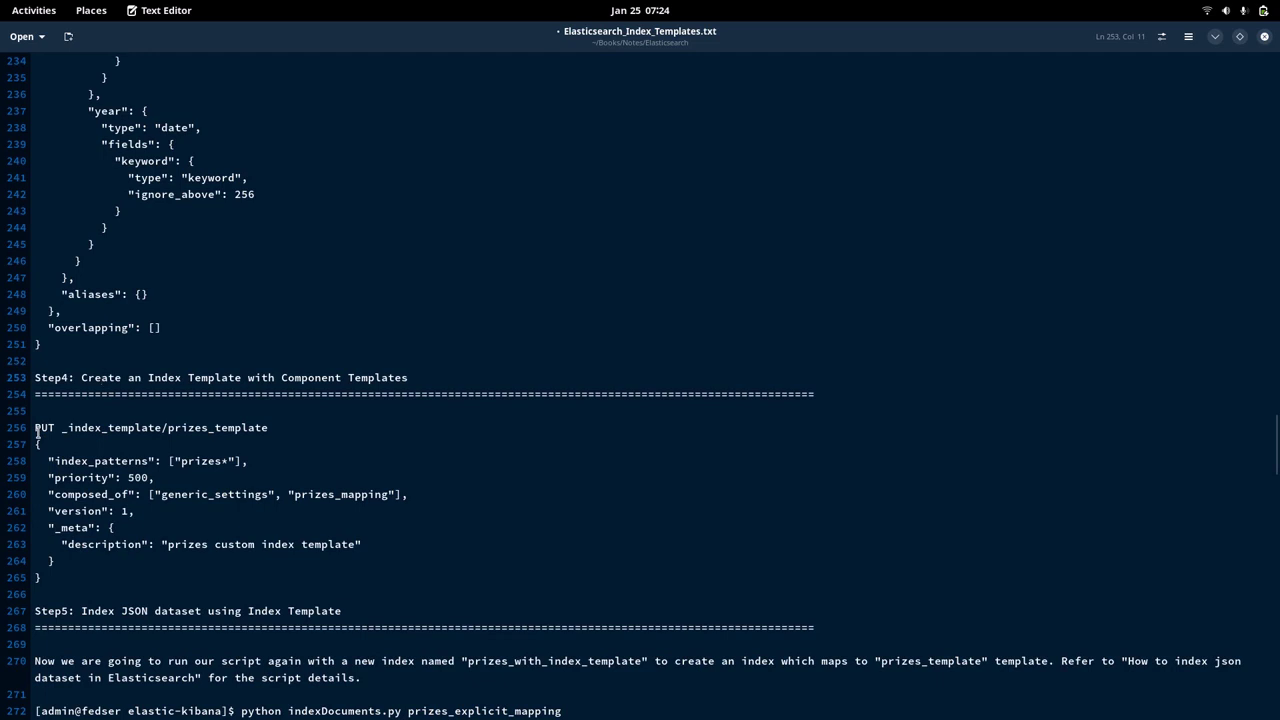
pyautogui.moveTo(35, 428); pyautogui.dragTo(47, 577)
pyautogui.hotkey('ctrl', 'c')
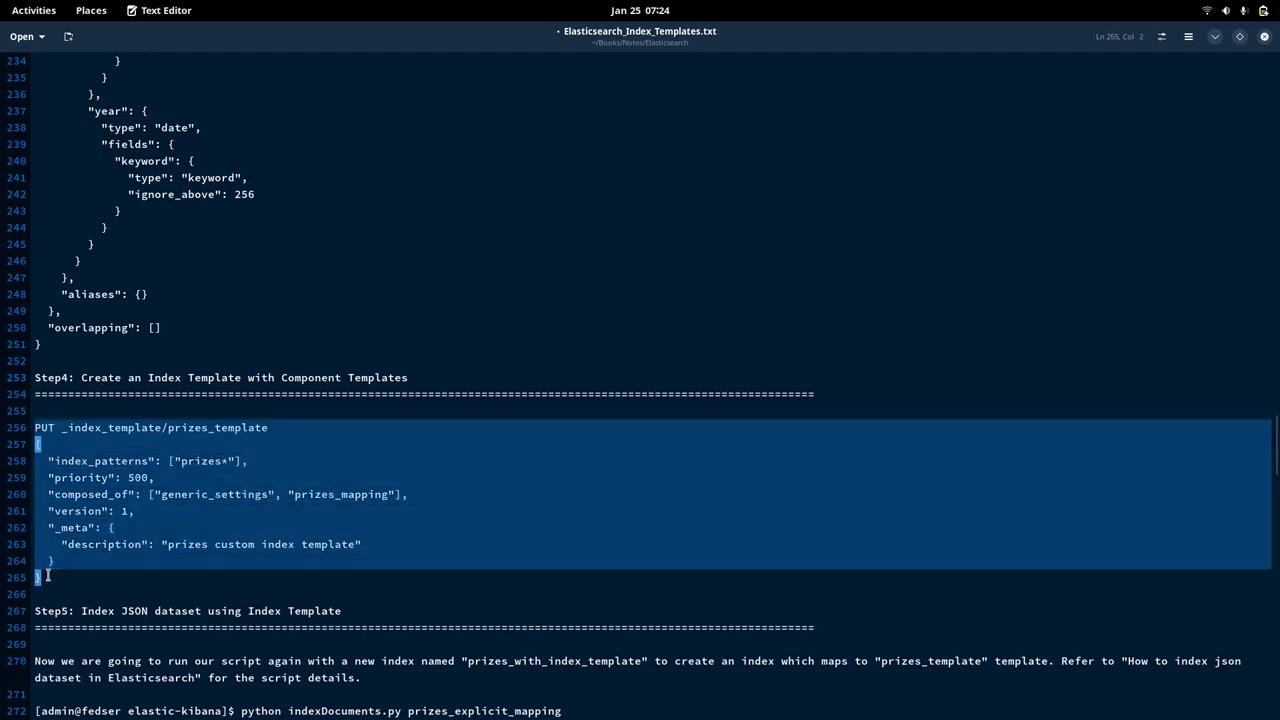
pyautogui.hotkey('alt', 'Tab')
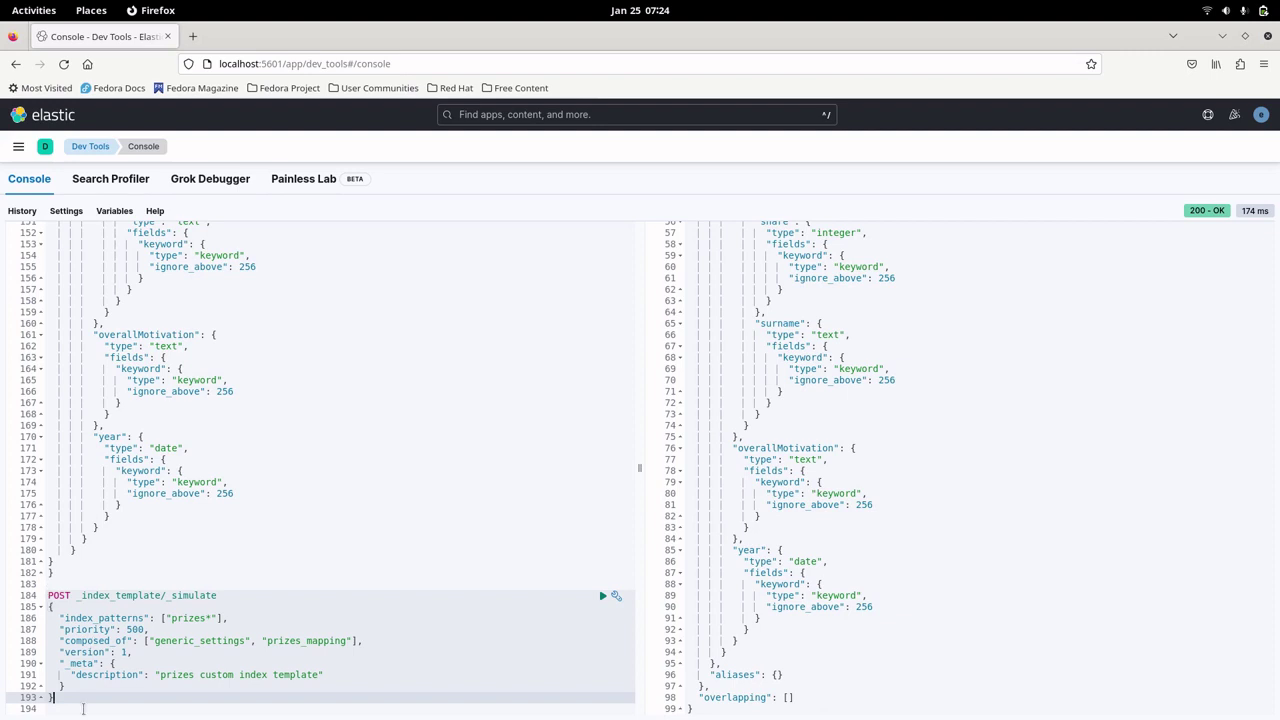
# Paste the PUT _index_template/prizes_template request below line 193 and review its body.
pyautogui.press('Return')
pyautogui.press('Return')
pyautogui.hotkey('ctrl', 'v')
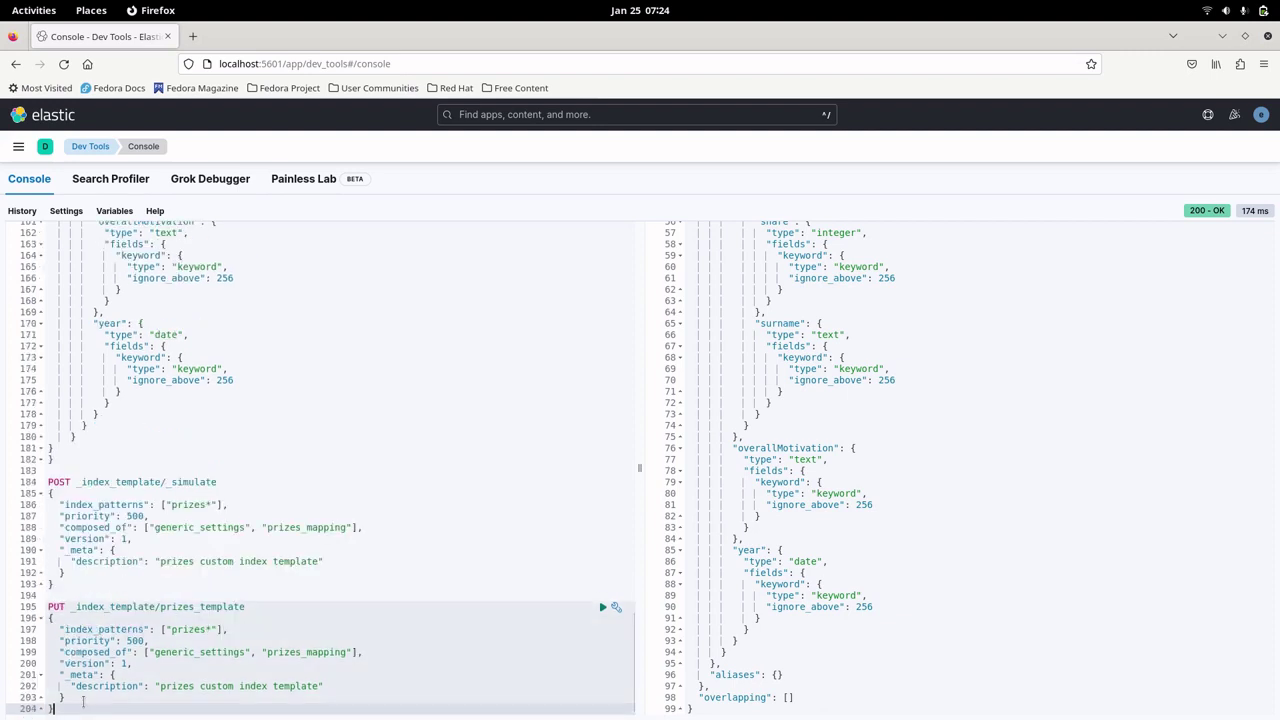
pyautogui.click(276, 604)
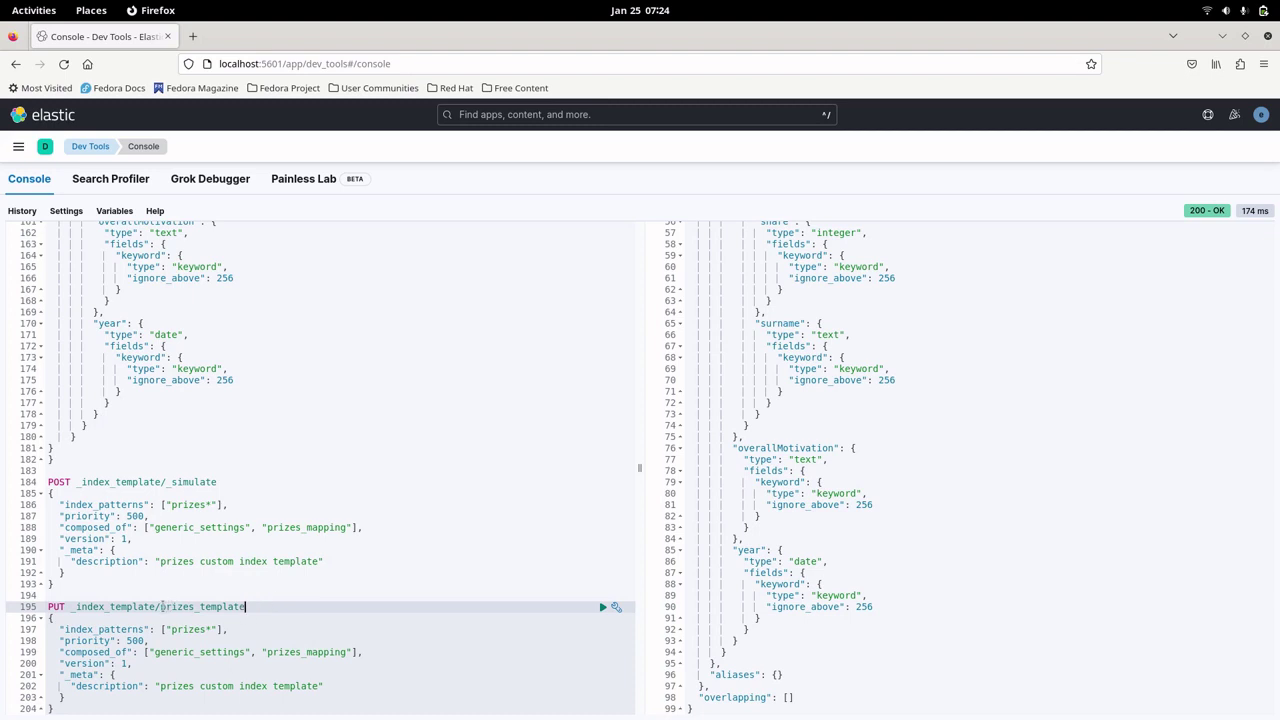
pyautogui.moveTo(161, 607); pyautogui.dragTo(246, 607)
pyautogui.doubleClick(200, 482)
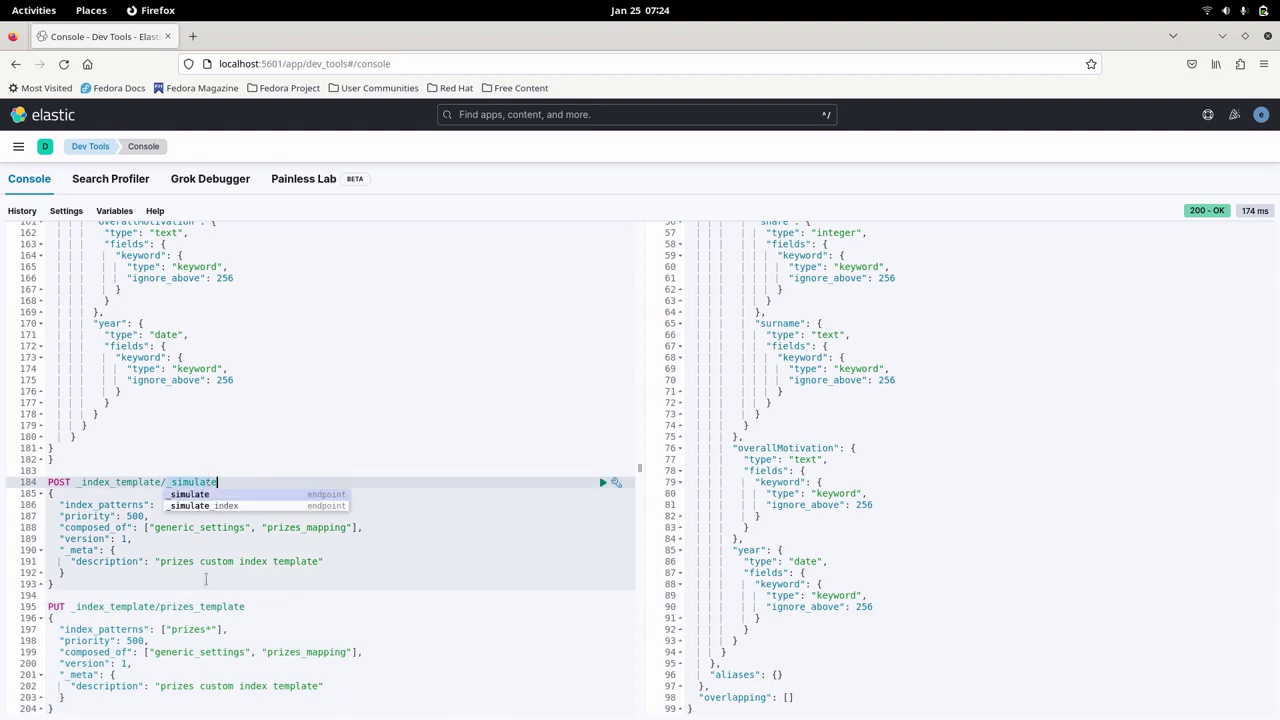
pyautogui.click(110, 640)
pyautogui.click(63, 617)
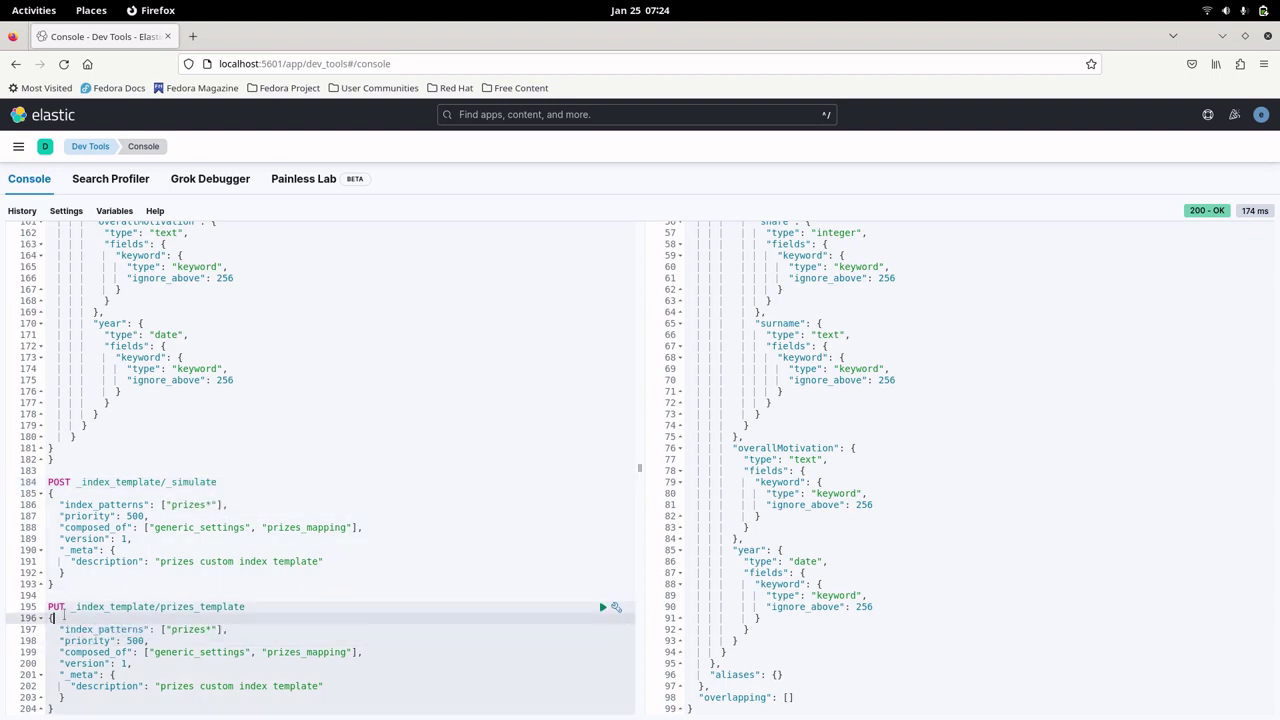
pyautogui.moveTo(63, 617); pyautogui.dragTo(75, 710)
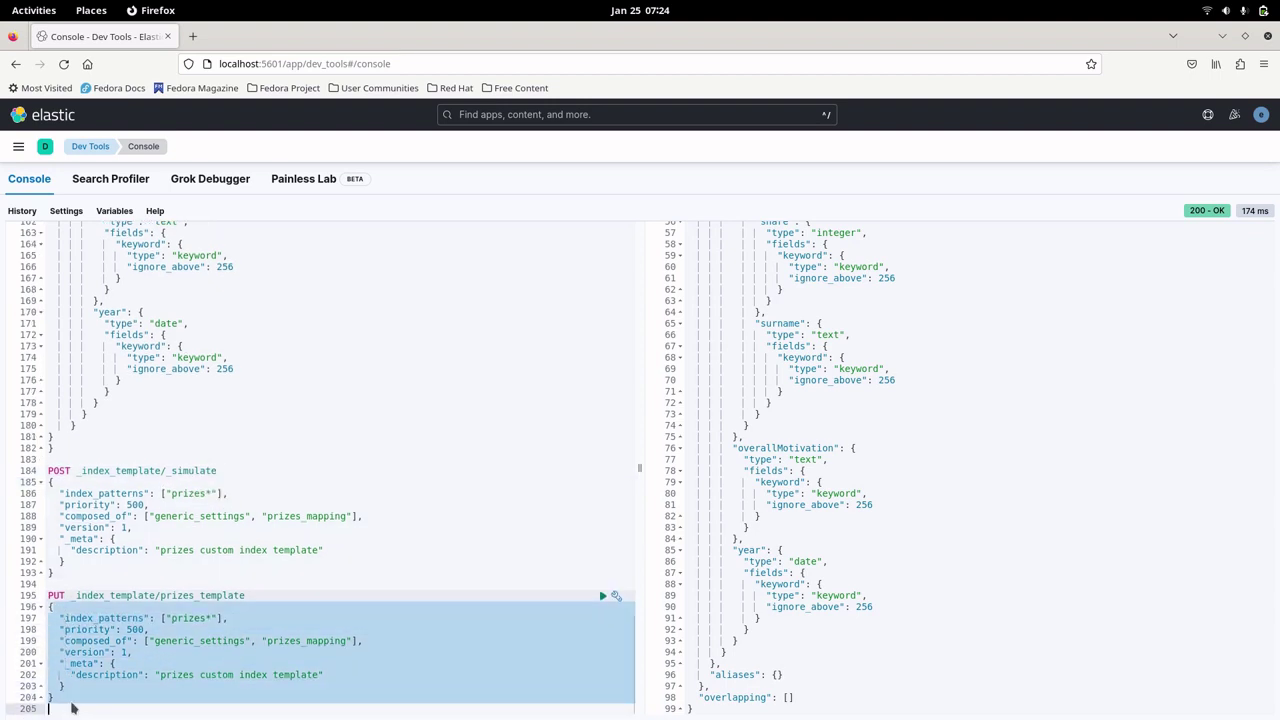
pyautogui.click(55, 597)
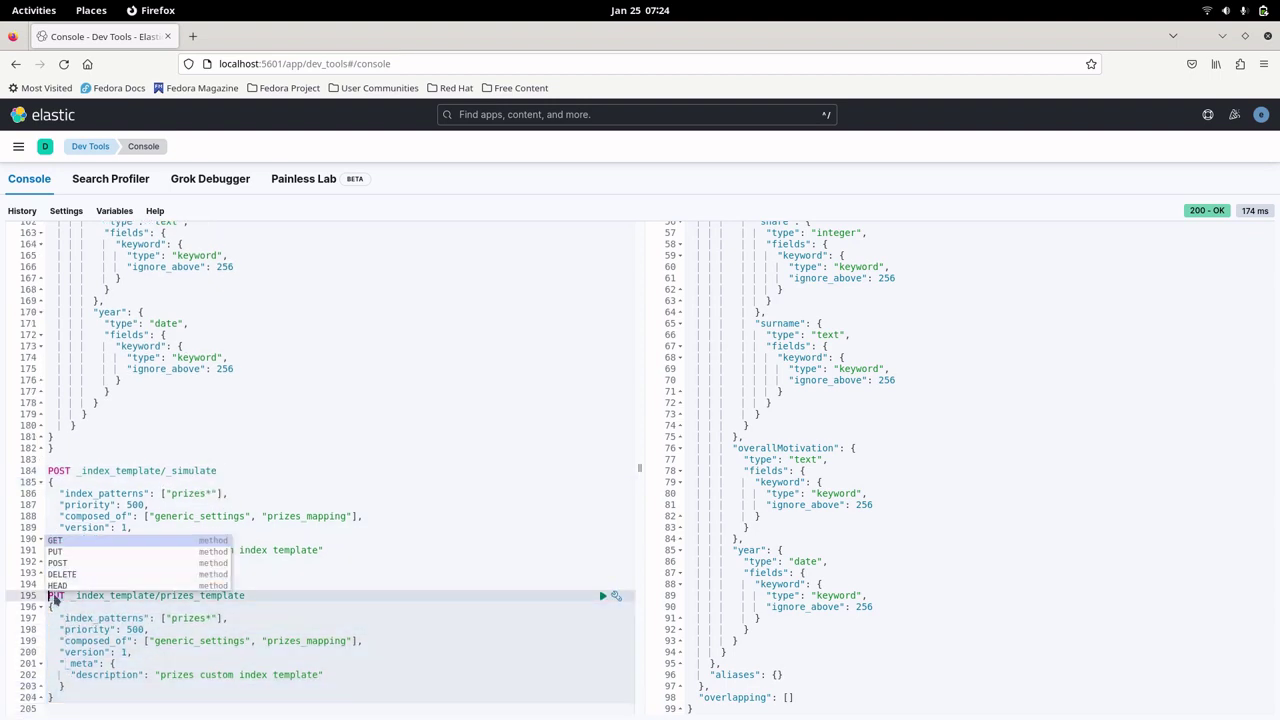
pyautogui.click(79, 699)
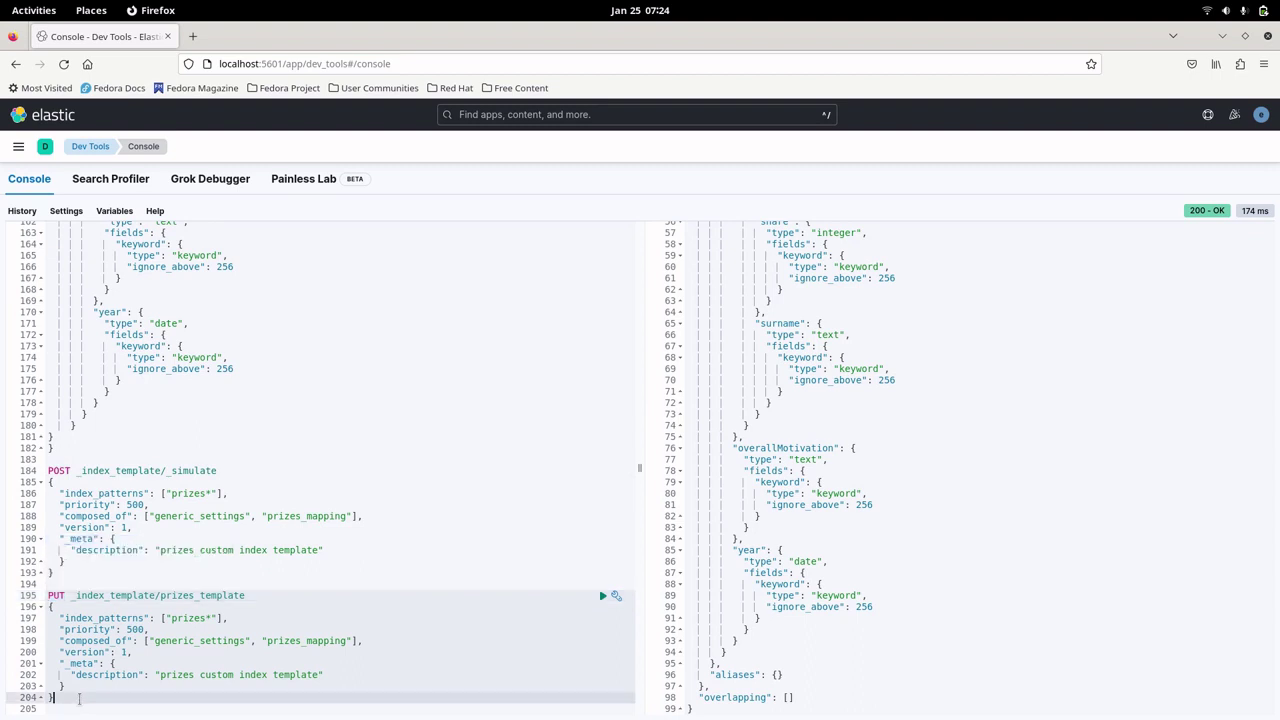
pyautogui.click(256, 594)
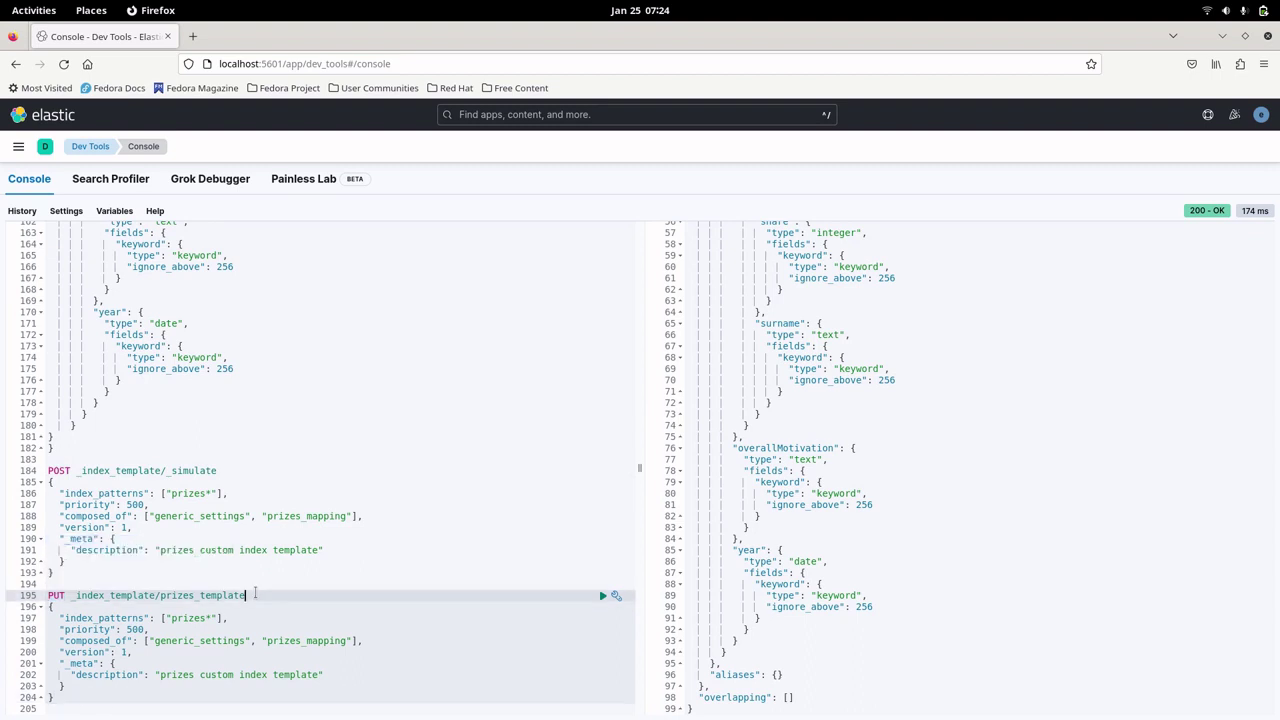
# Send the prizes_template request, confirm acknowledged: true, and go back to the notes.
pyautogui.click(603, 595)
pyautogui.click(687, 303)
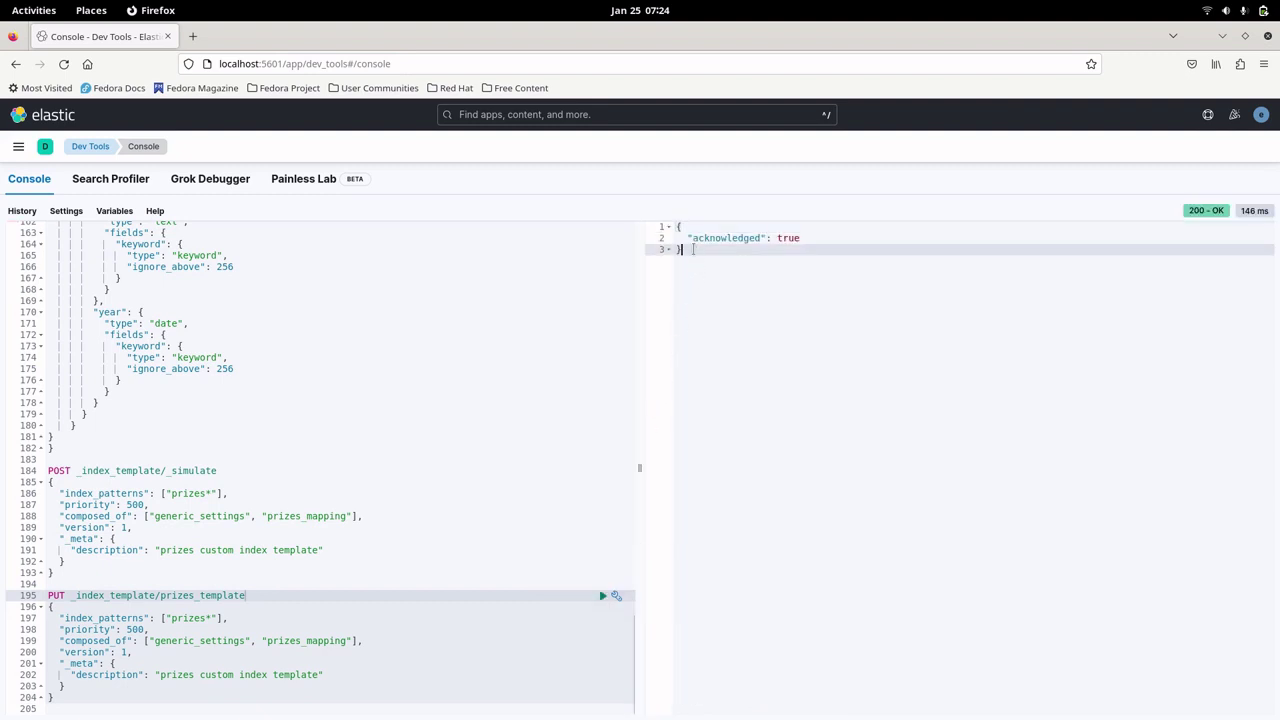
pyautogui.hotkey('ctrl', 'a')
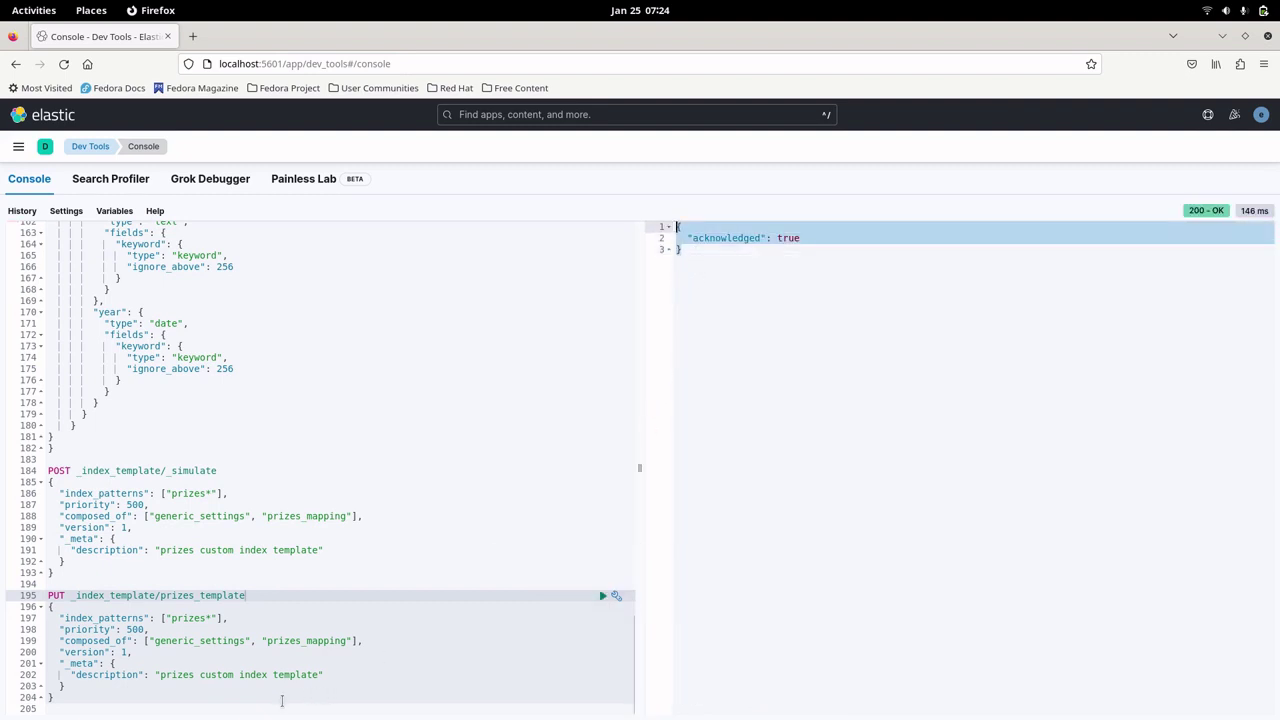
pyautogui.doubleClick(178, 643)
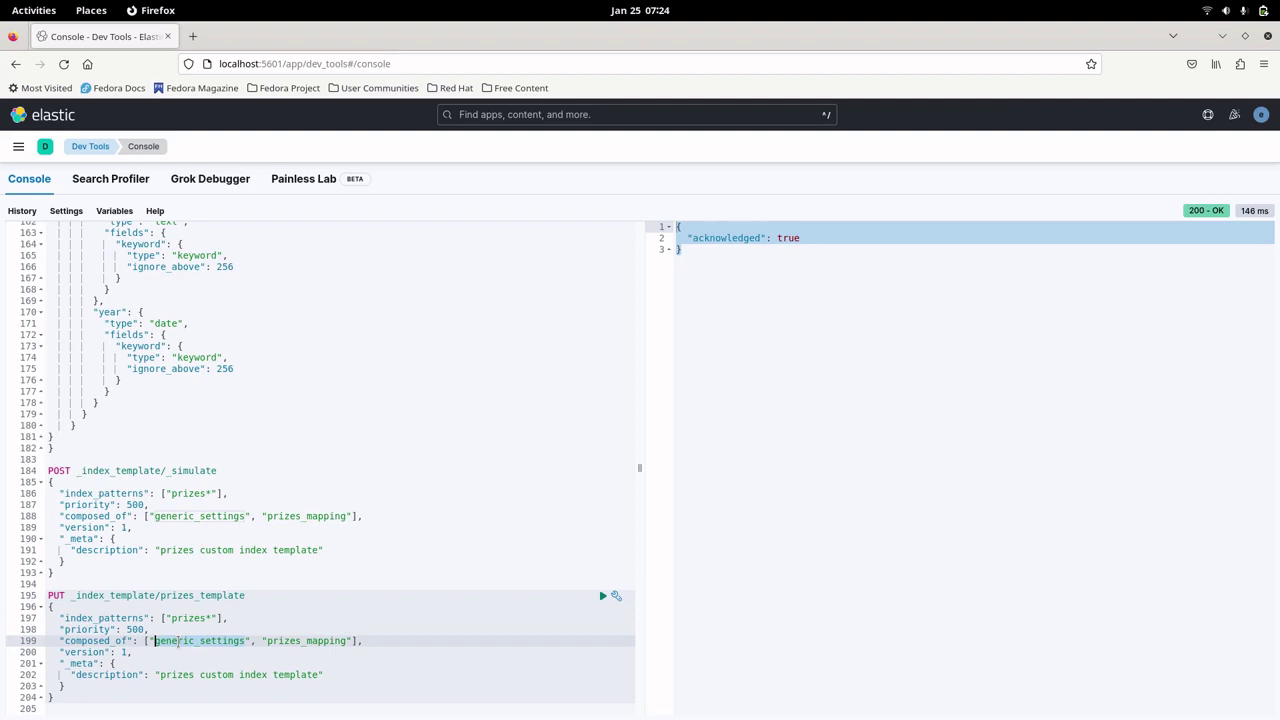
pyautogui.tripleClick(283, 641)
pyautogui.hotkey('alt', 'Tab')
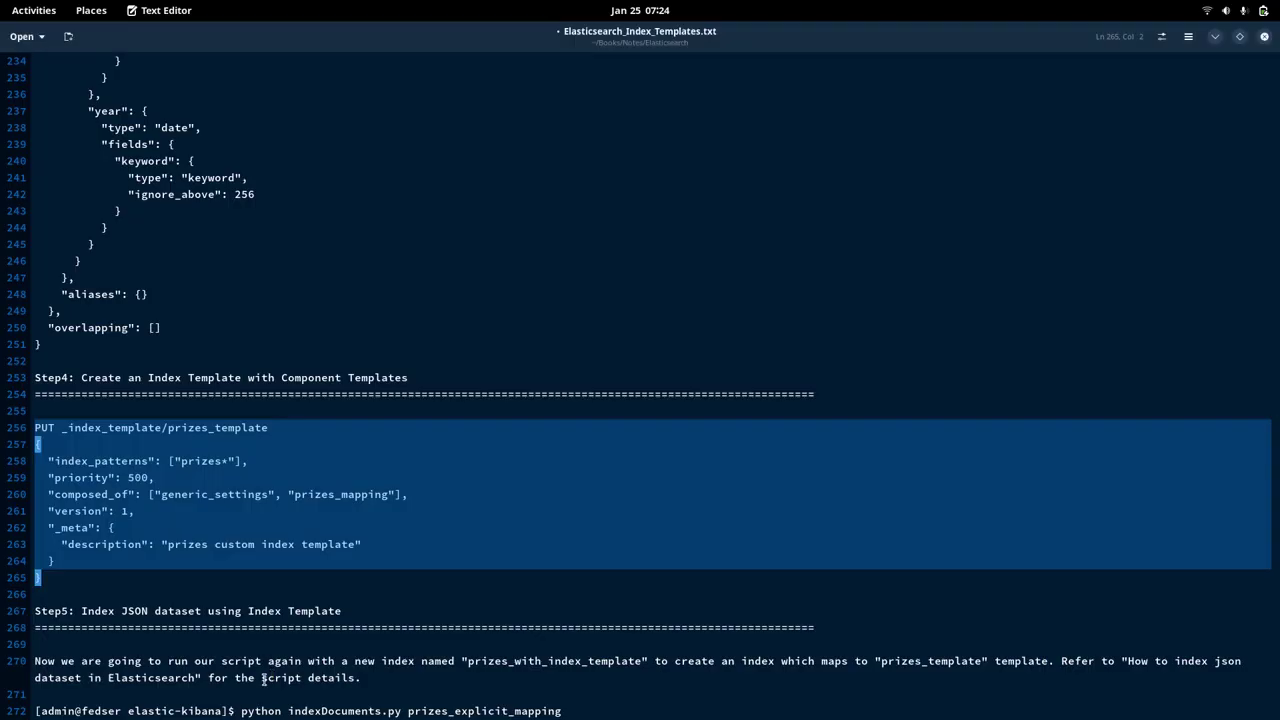
# Cross-check prizes_template and the prizes pattern, then take the python indexDocuments.py prizes_explicit_mapping command.
pyautogui.click(137, 590)
pyautogui.scroll(-4, 170, 620)
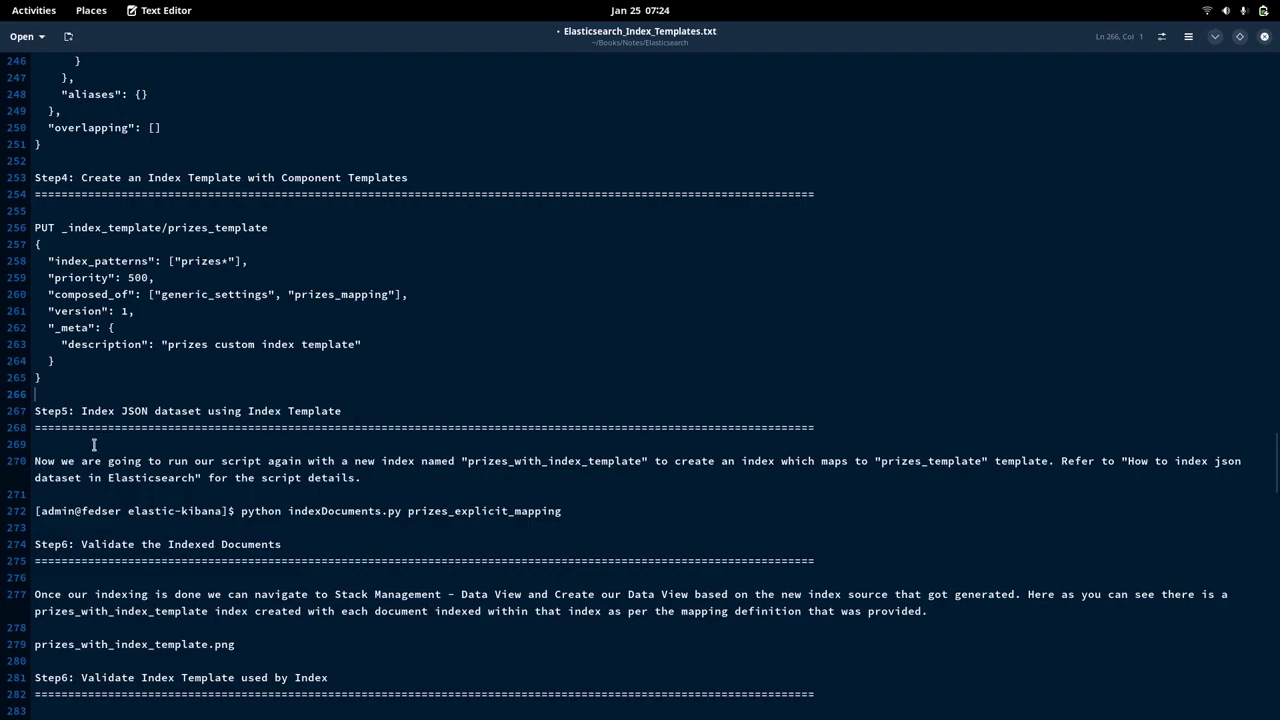
pyautogui.hotkey('alt', 'Tab')
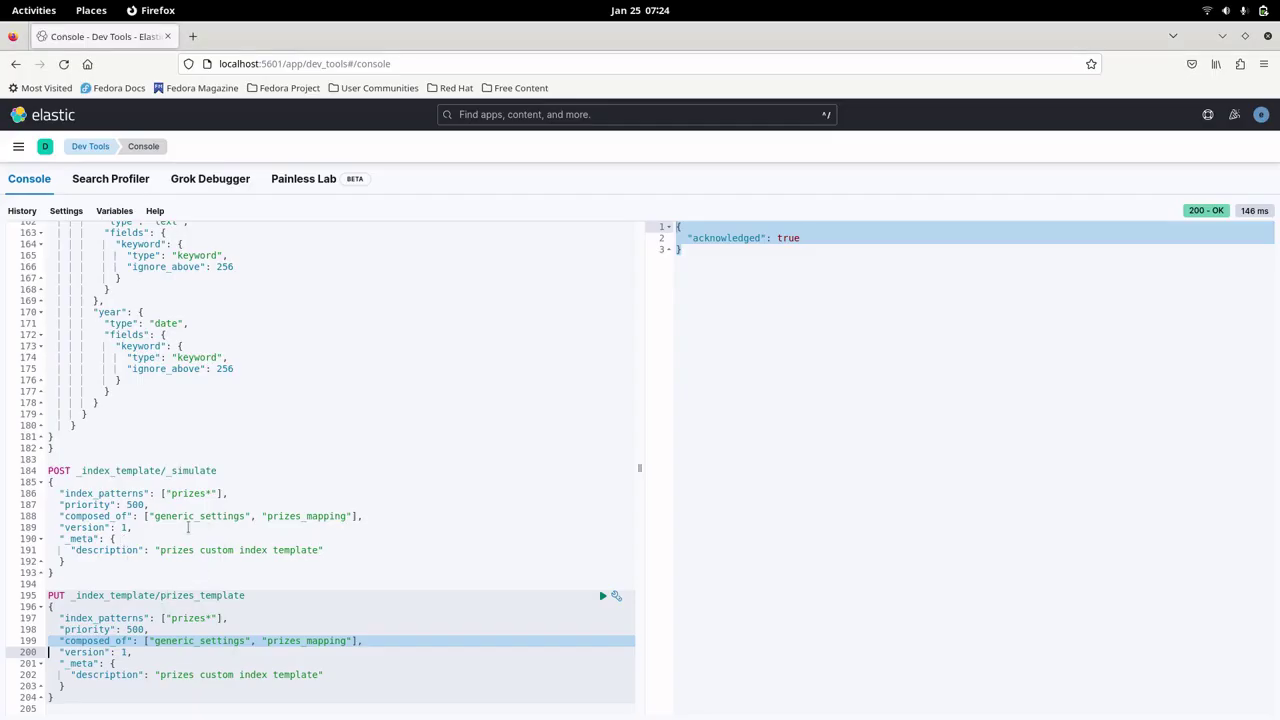
pyautogui.doubleClick(202, 594)
pyautogui.doubleClick(185, 617)
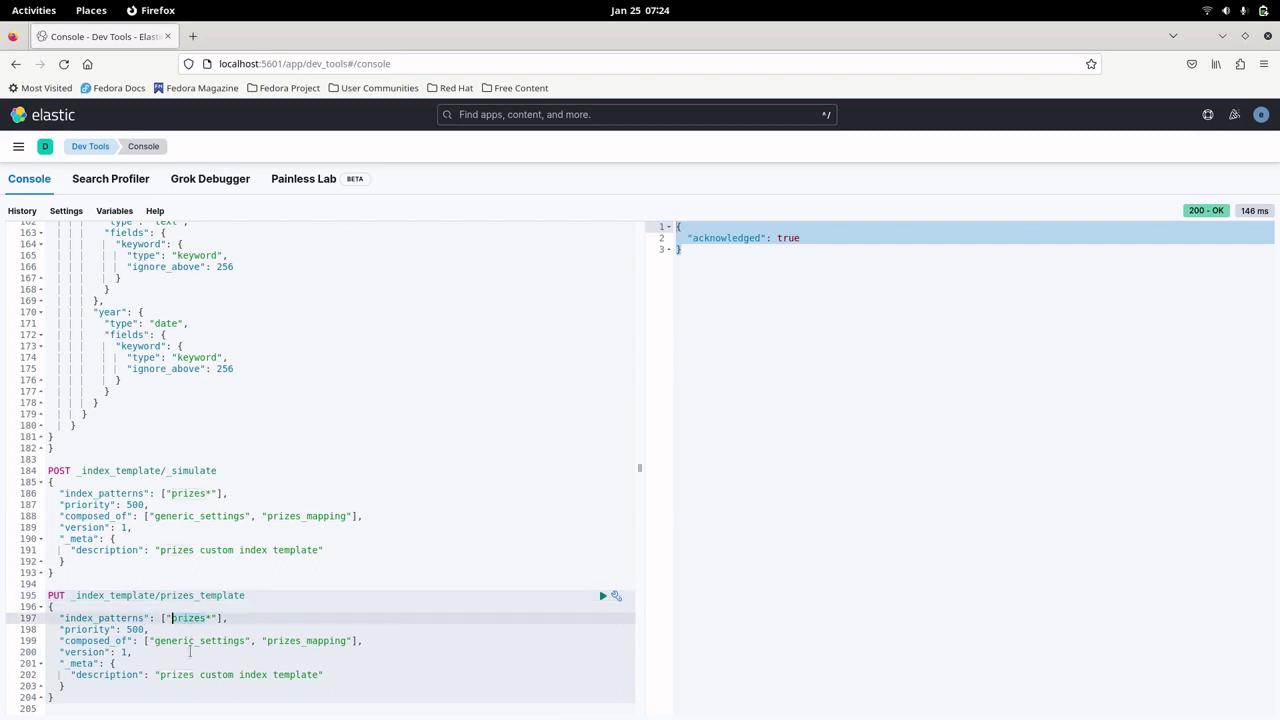
pyautogui.hotkey('alt', 'Tab')
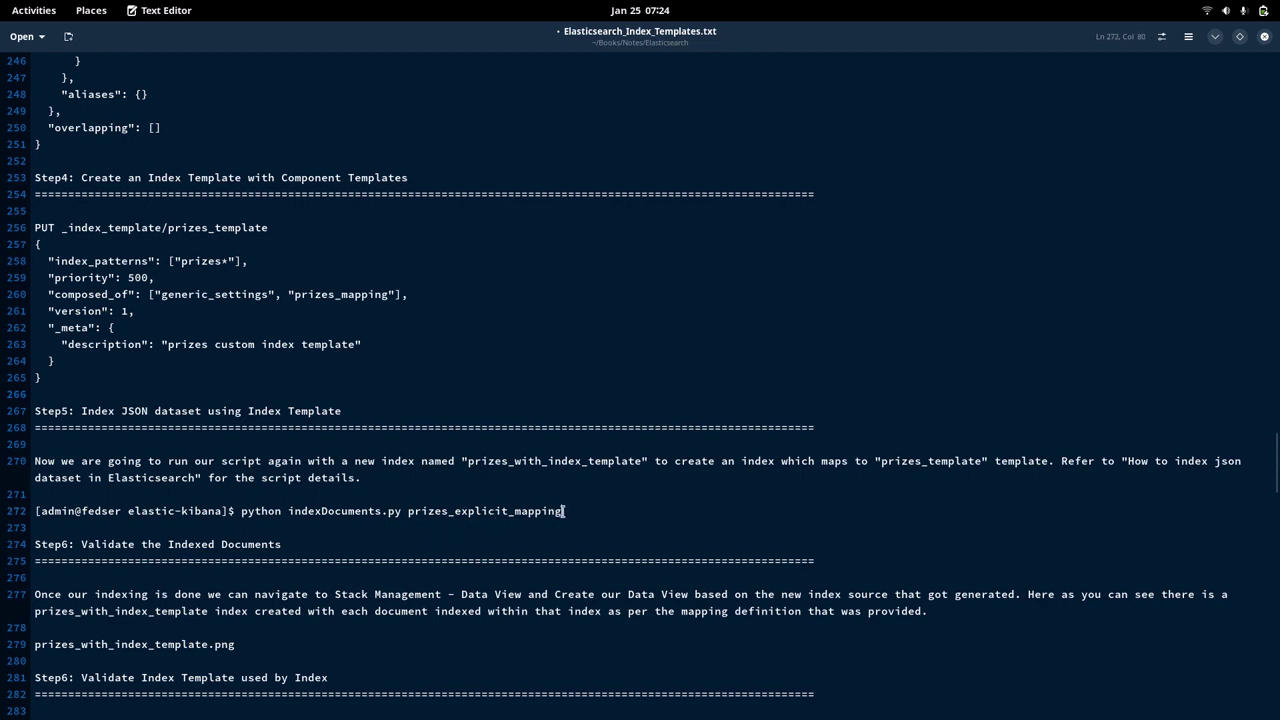
pyautogui.moveTo(563, 511); pyautogui.dragTo(243, 512)
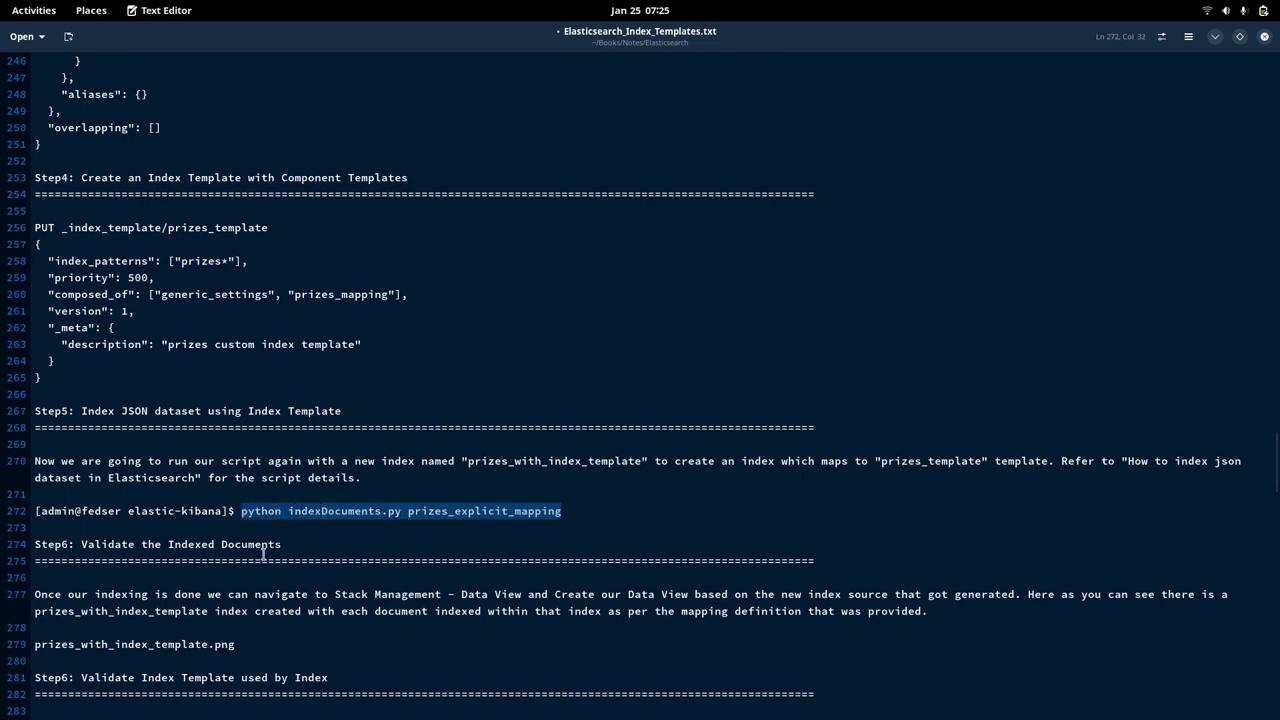
pyautogui.hotkey('alt', 'Tab')
pyautogui.hotkey('alt', 'Tab')
pyautogui.hotkey('alt', 'Tab')
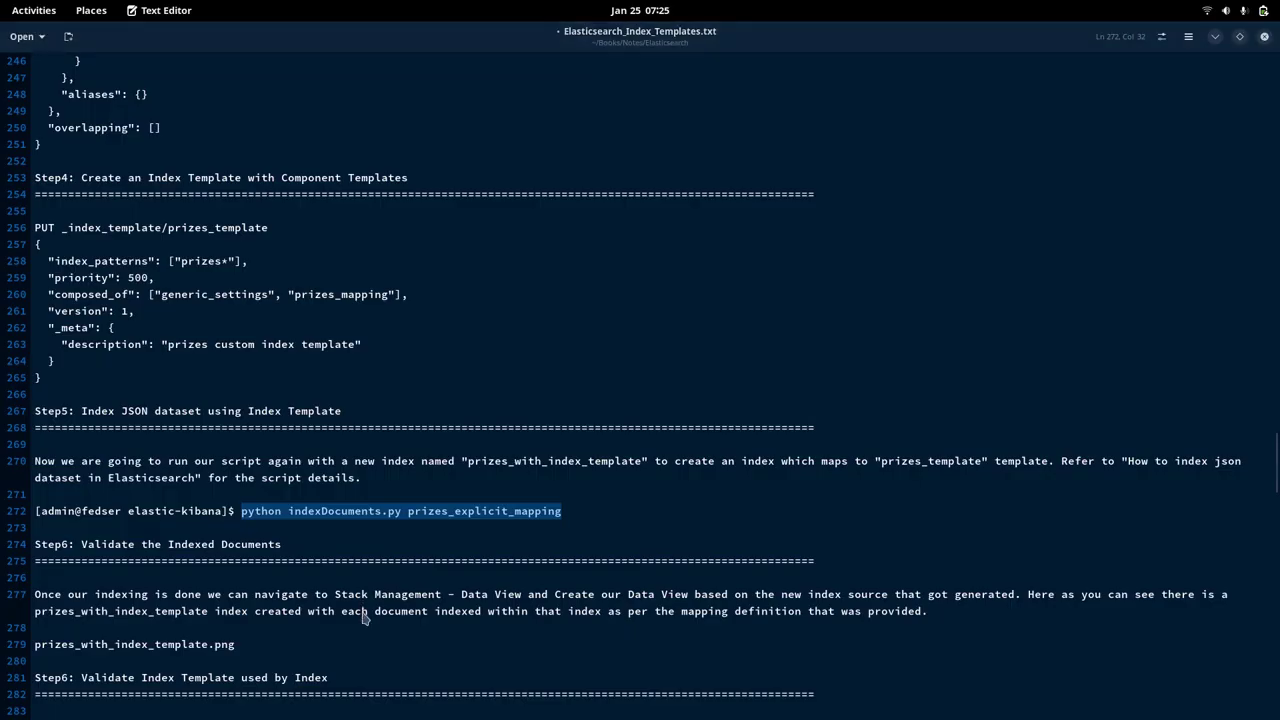
pyautogui.hotkey('alt', 'Tab')
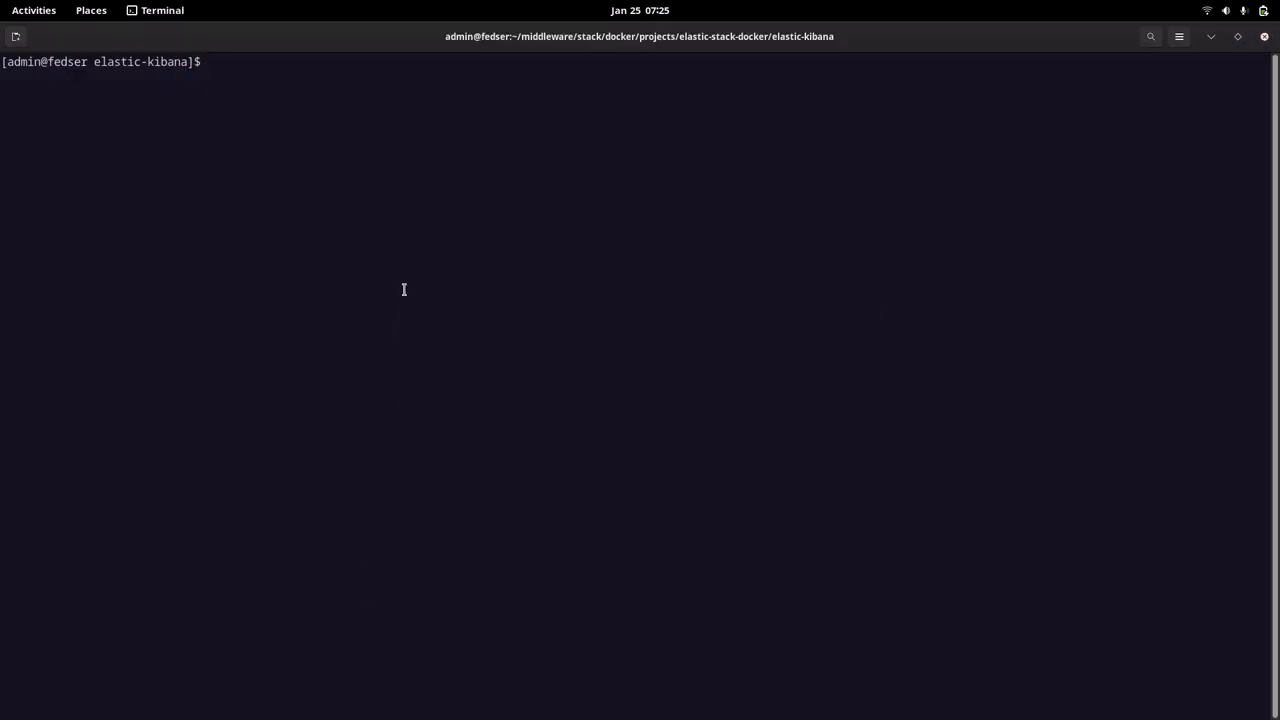
# Print the indexDocuments.py source with cat, then clear the terminal.
pyautogui.write('cat inde')
pyautogui.press('Tab')
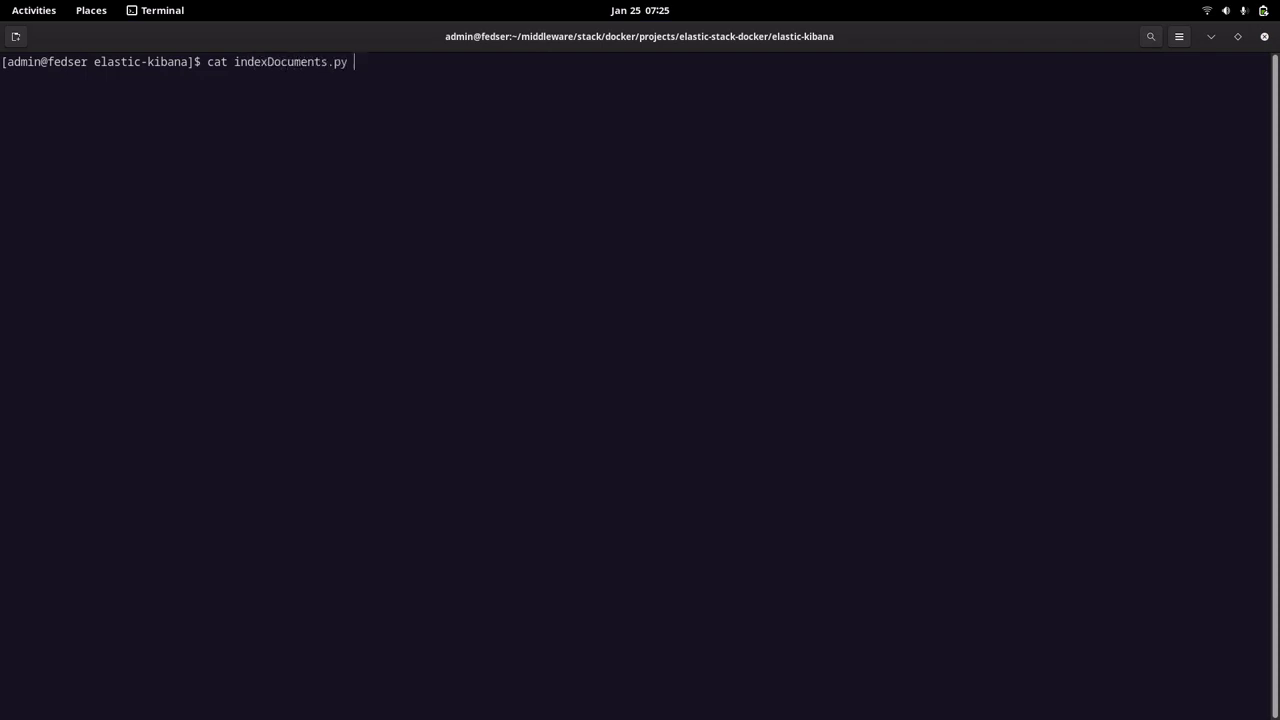
pyautogui.press('Return')
pyautogui.press('Return')
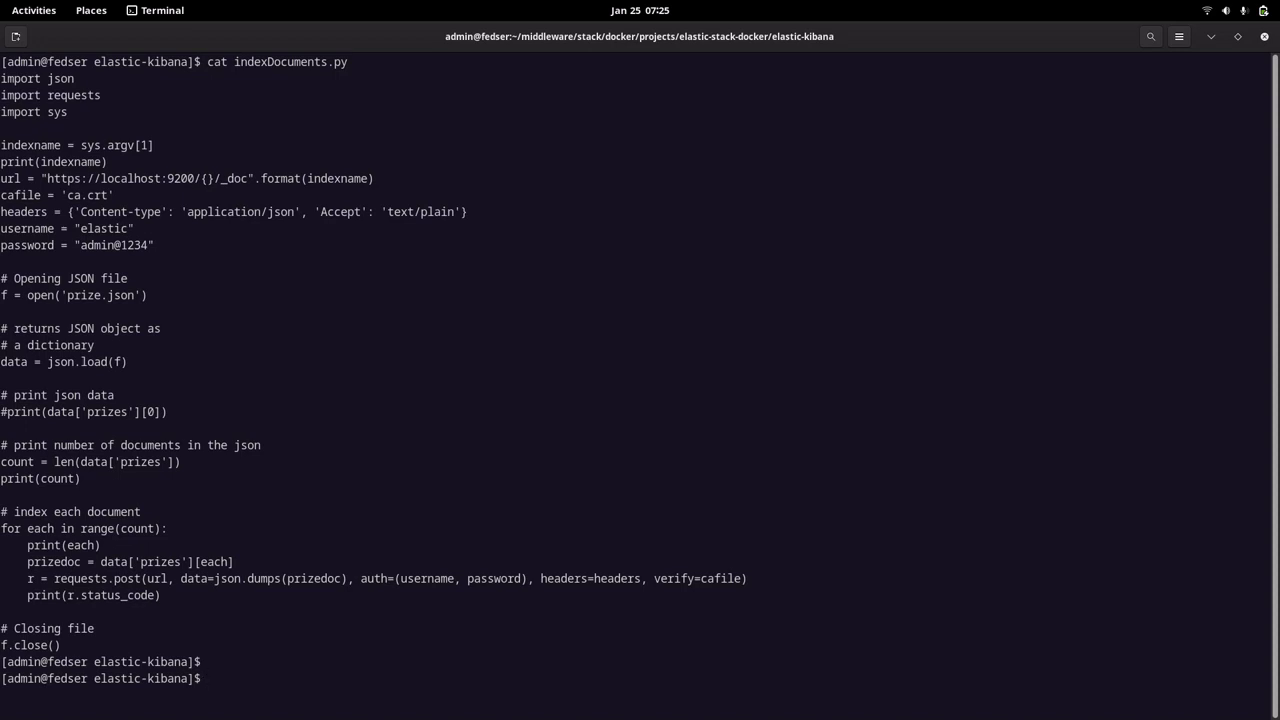
pyautogui.write('clear')
pyautogui.press('Return')
# Paste python indexDocuments.py prizes_explicit_mapping at the prompt without running it.
pyautogui.rightClick(418, 110)
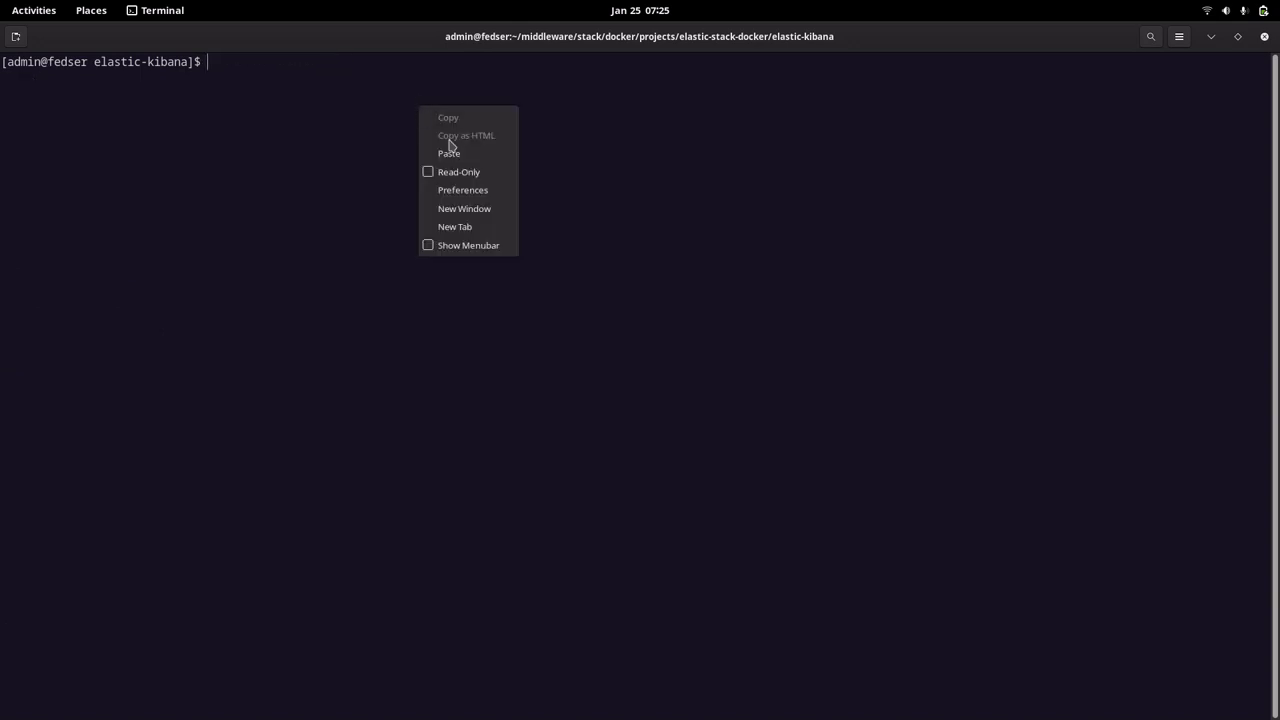
pyautogui.click(455, 151)
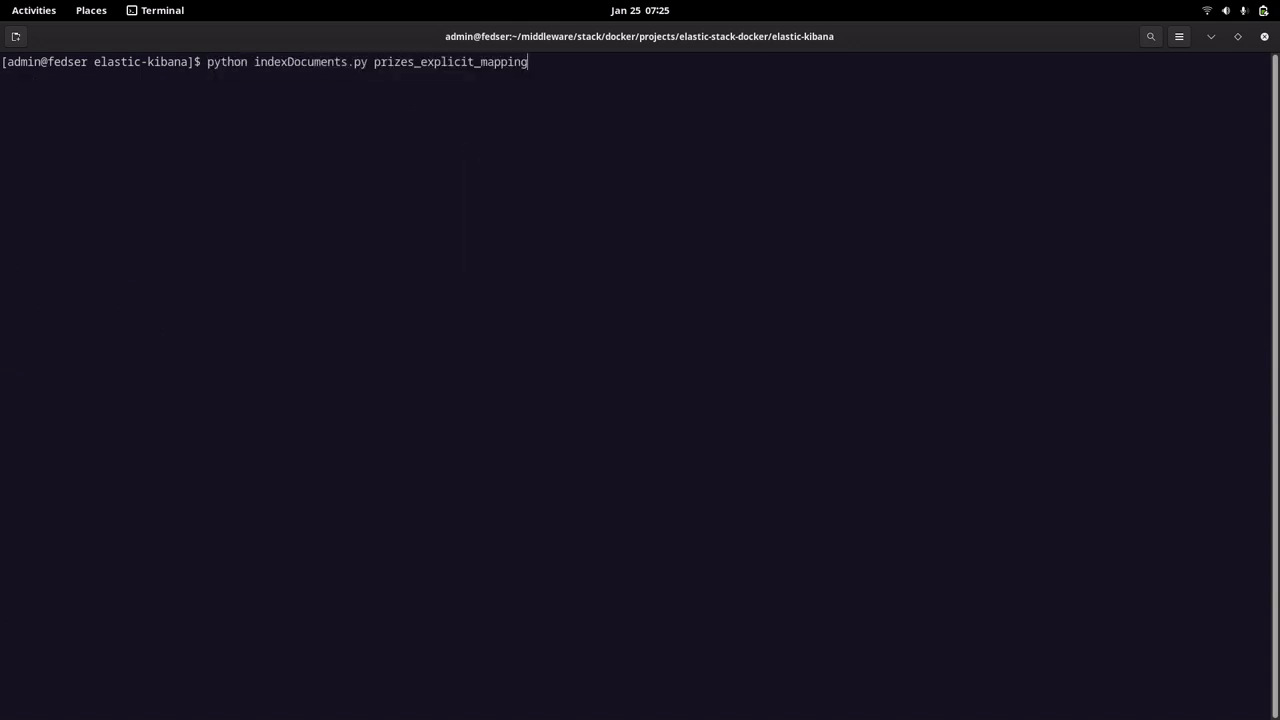
pyautogui.doubleClick(355, 64)
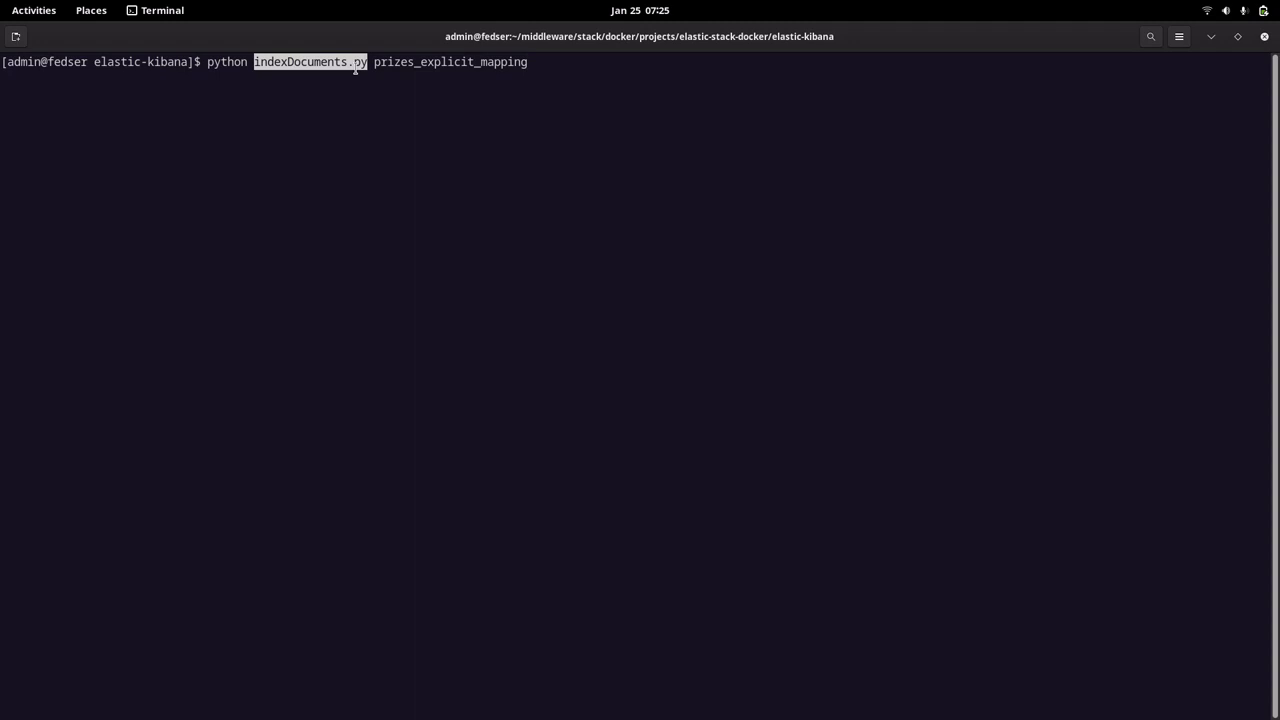
pyautogui.doubleClick(417, 62)
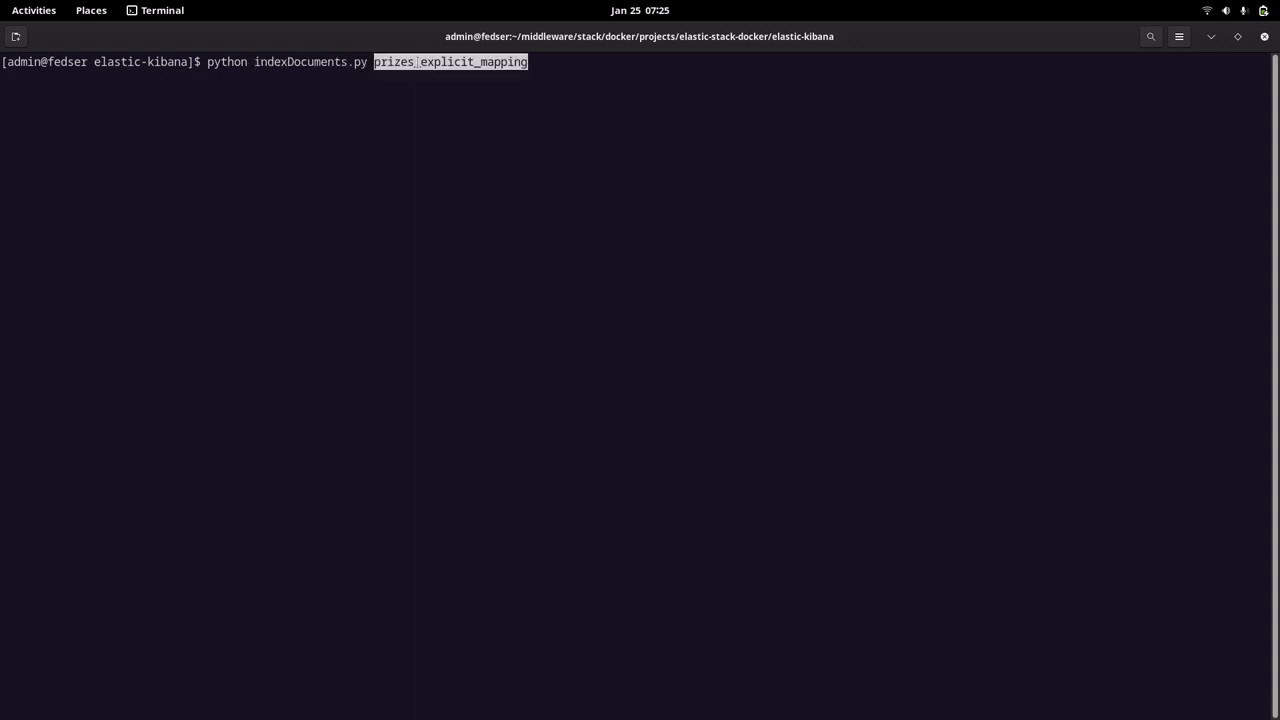
pyautogui.click(558, 67)
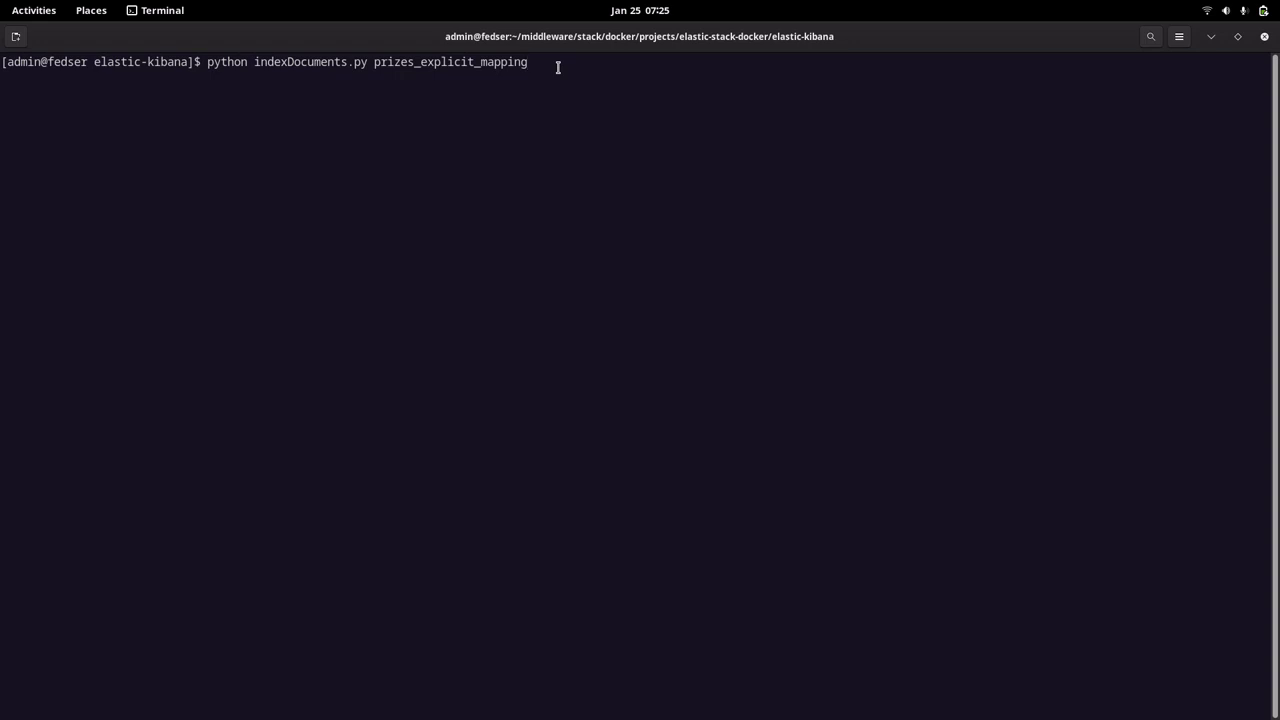
pyautogui.hotkey('alt', 'Tab')
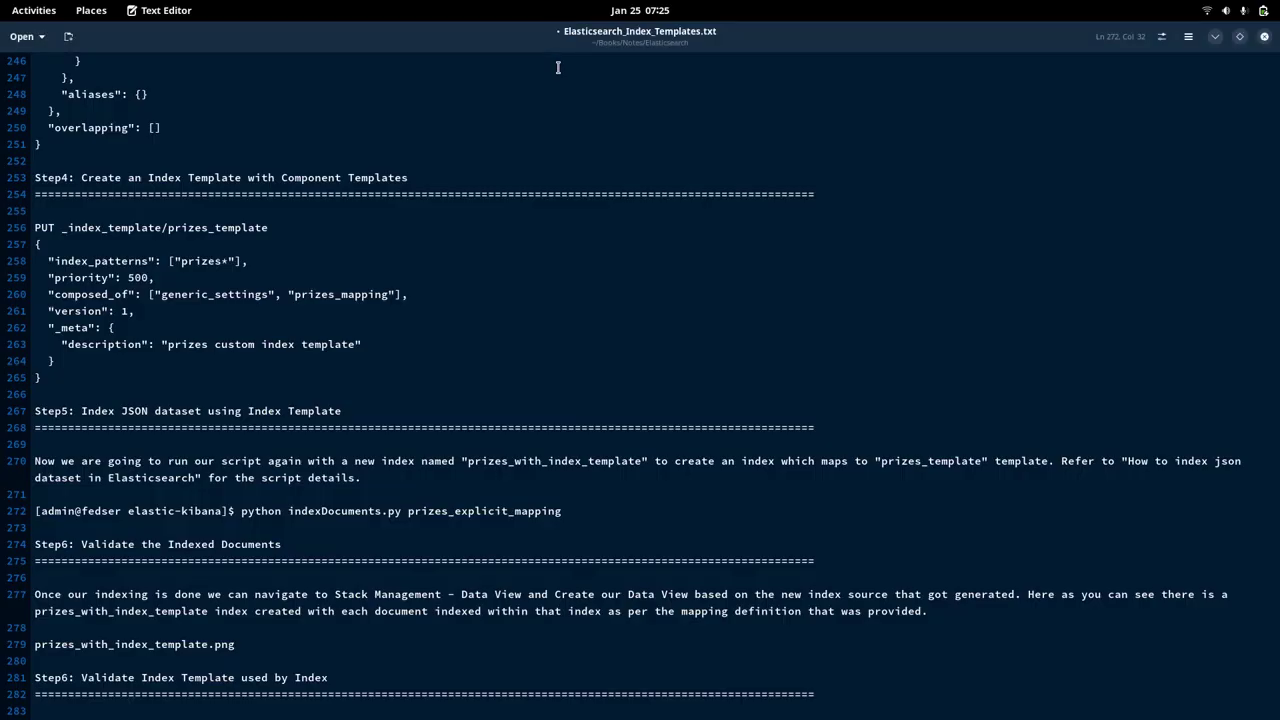
# Change the index argument to prizes_templates and run it, confirming 201 responses through document 663.
pyautogui.hotkey('alt', 'Tab')
pyautogui.press('BackSpace')
pyautogui.press('BackSpace')
pyautogui.press('BackSpace')
pyautogui.press('BackSpace')
pyautogui.press('BackSpace')
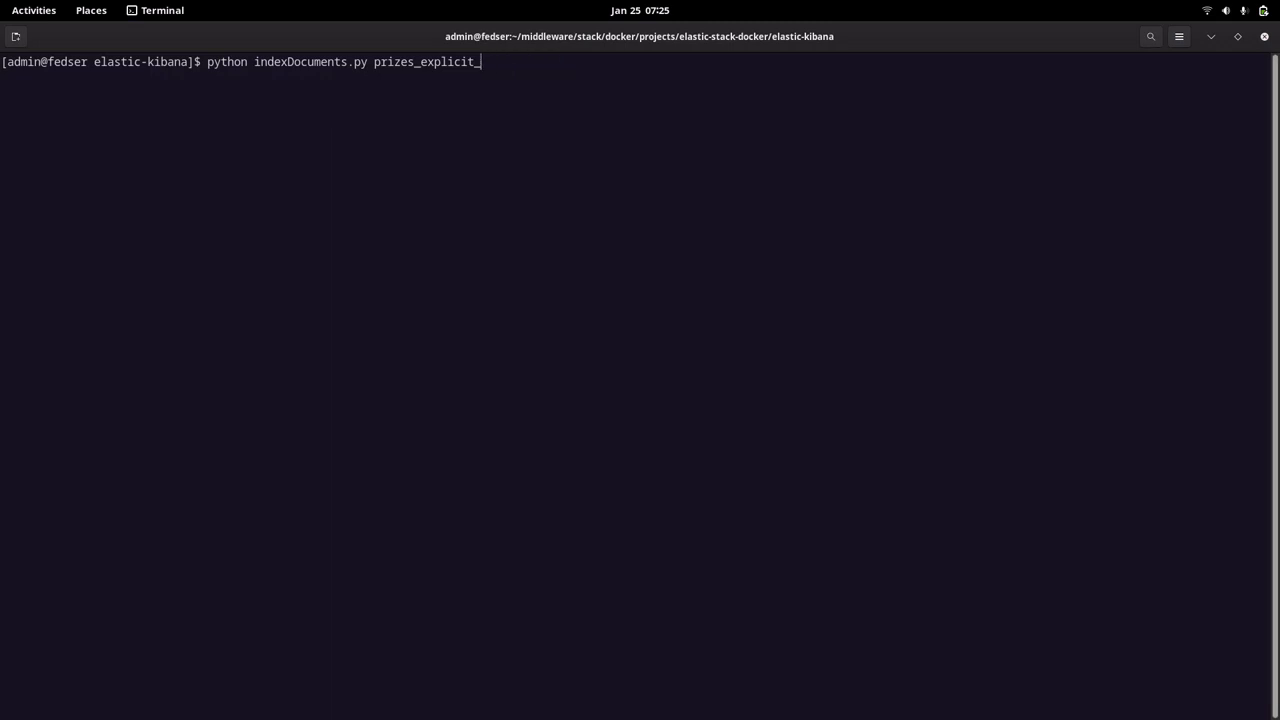
pyautogui.write('templates')
pyautogui.press('BackSpace')
pyautogui.press('BackSpace')
pyautogui.press('BackSpace')
pyautogui.press('BackSpace')
pyautogui.press('BackSpace')
pyautogui.press('BackSpace')
pyautogui.press('BackSpace')
pyautogui.press('BackSpace')
pyautogui.press('BackSpace')
pyautogui.press('Return')
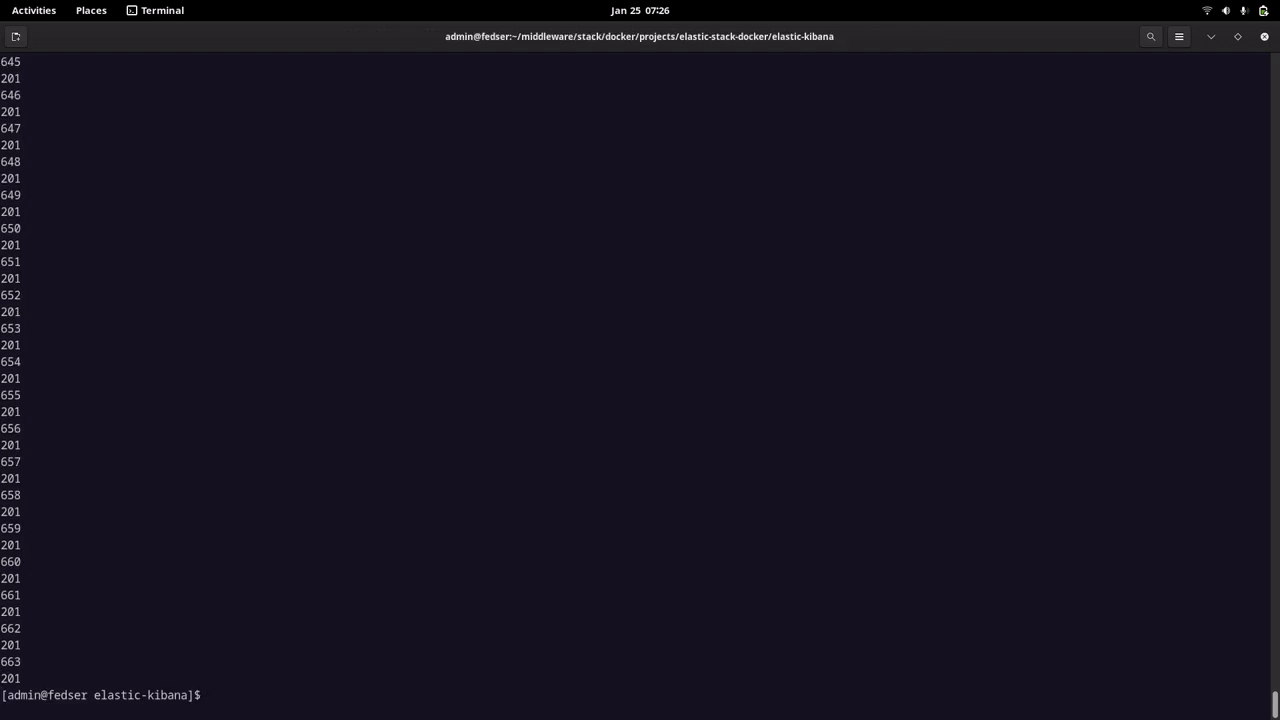
pyautogui.moveTo(22, 680); pyautogui.dragTo(22, 577)
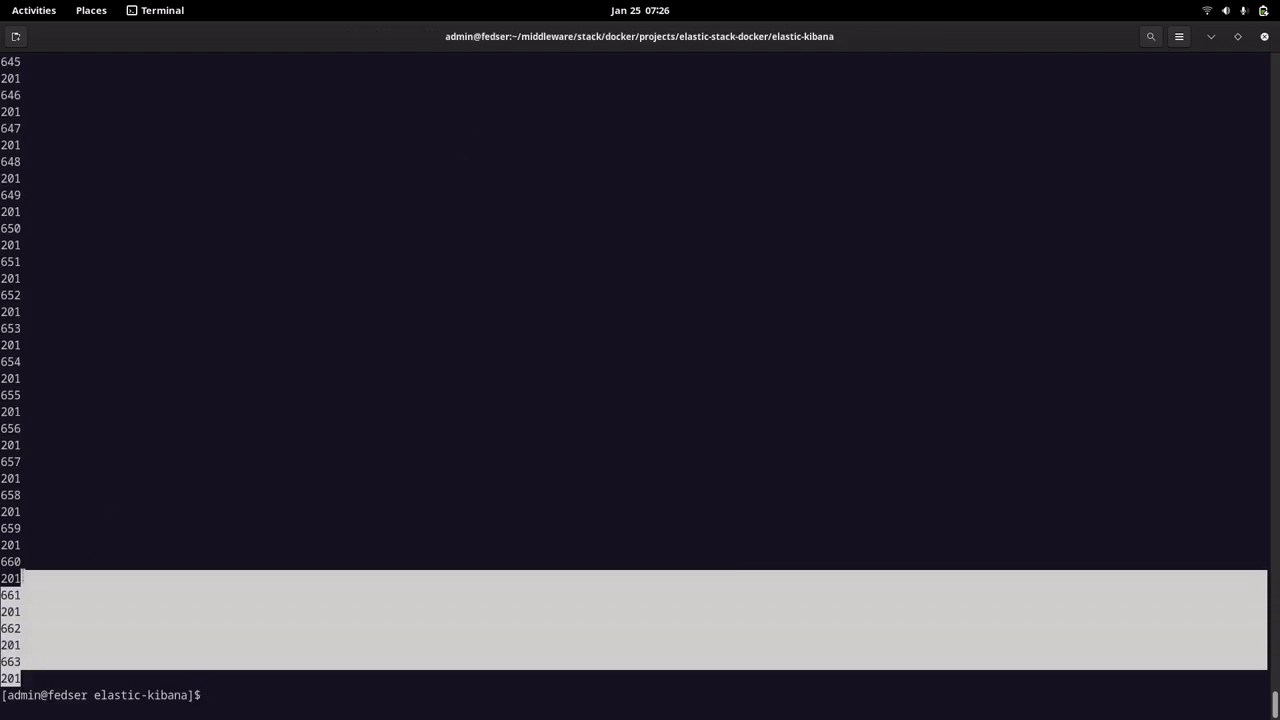
pyautogui.click(406, 474)
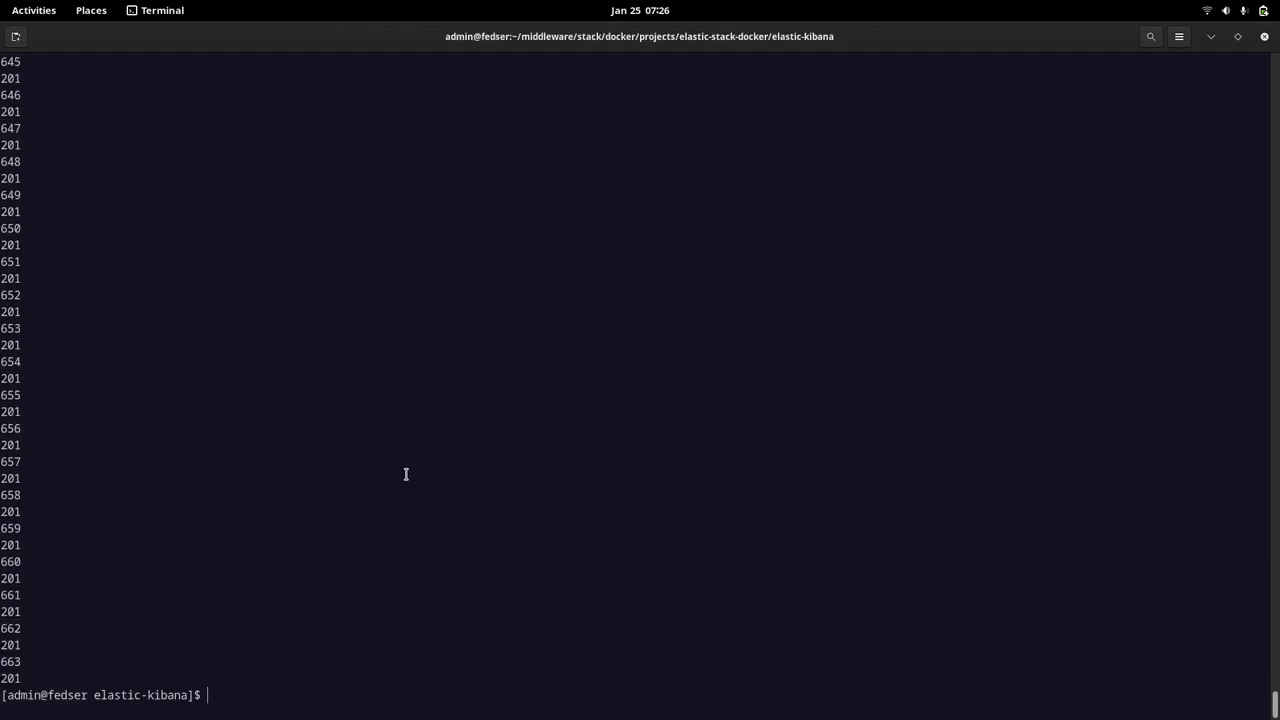
pyautogui.hotkey('alt', 'Tab')
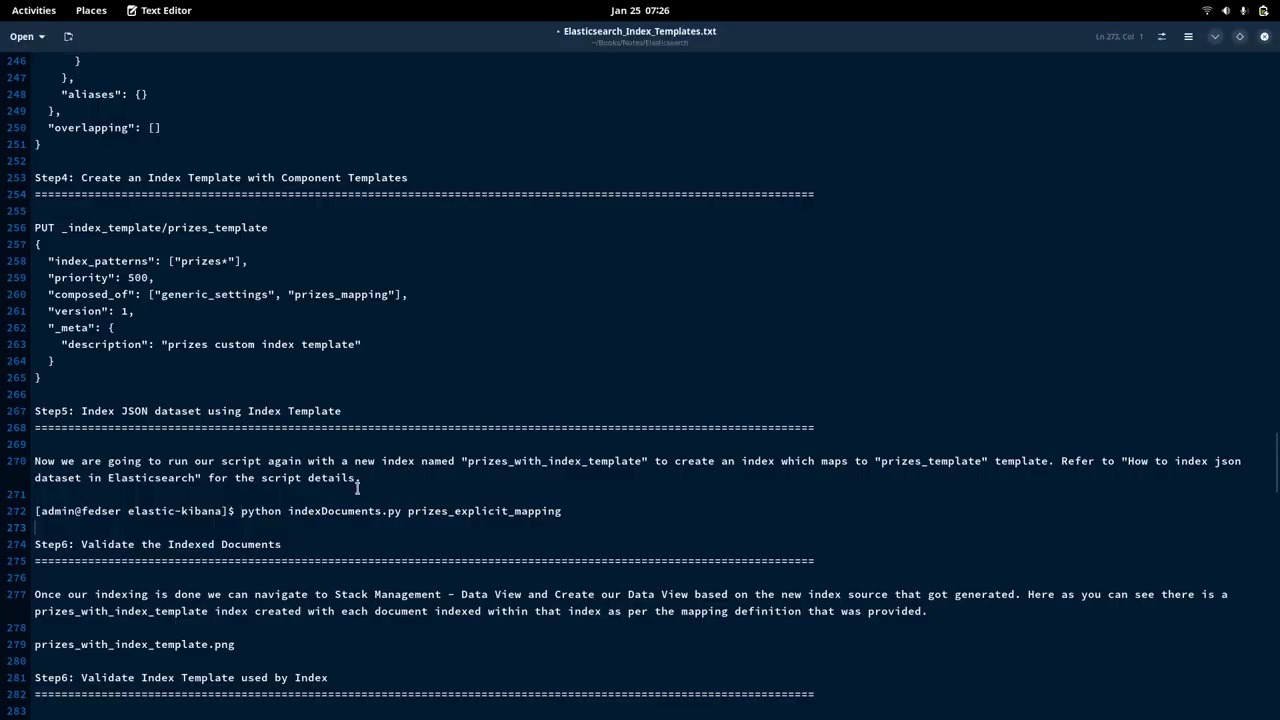
# Read ahead to 'Step6: Validate the Indexed Documents' in the notes, then return to Kibana.
pyautogui.scroll(-3, 300, 490)
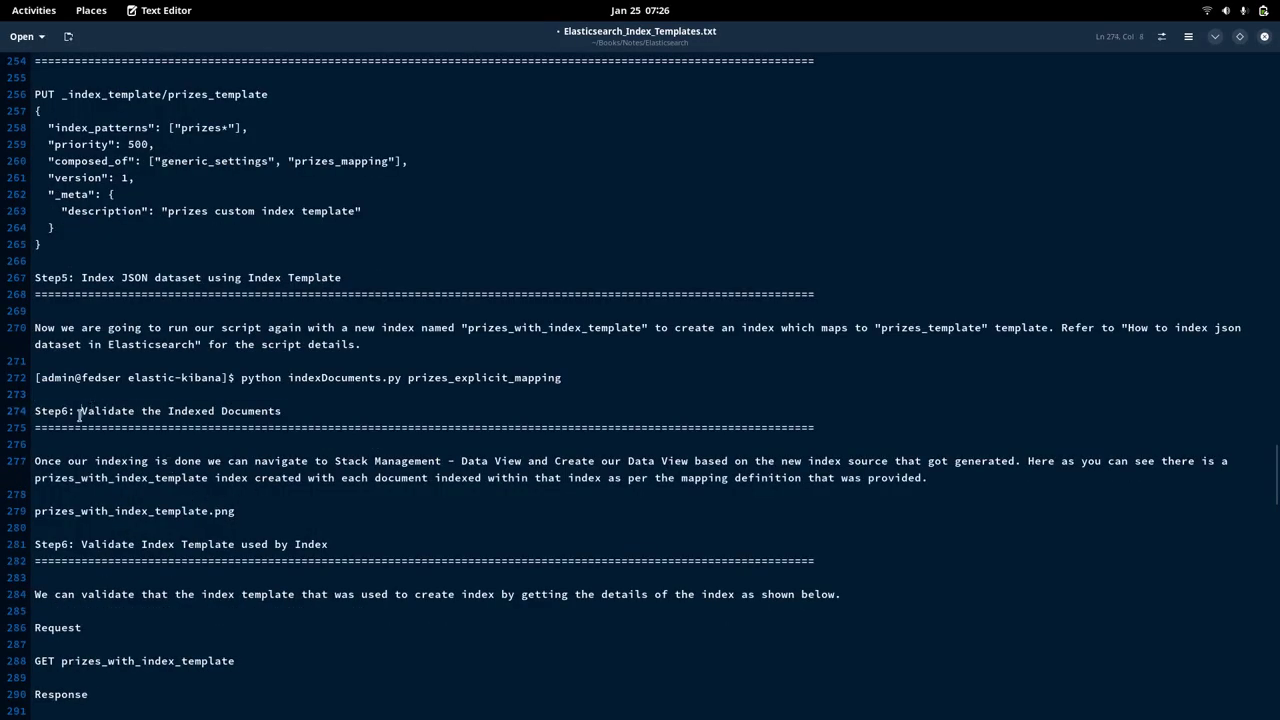
pyautogui.tripleClick(79, 411)
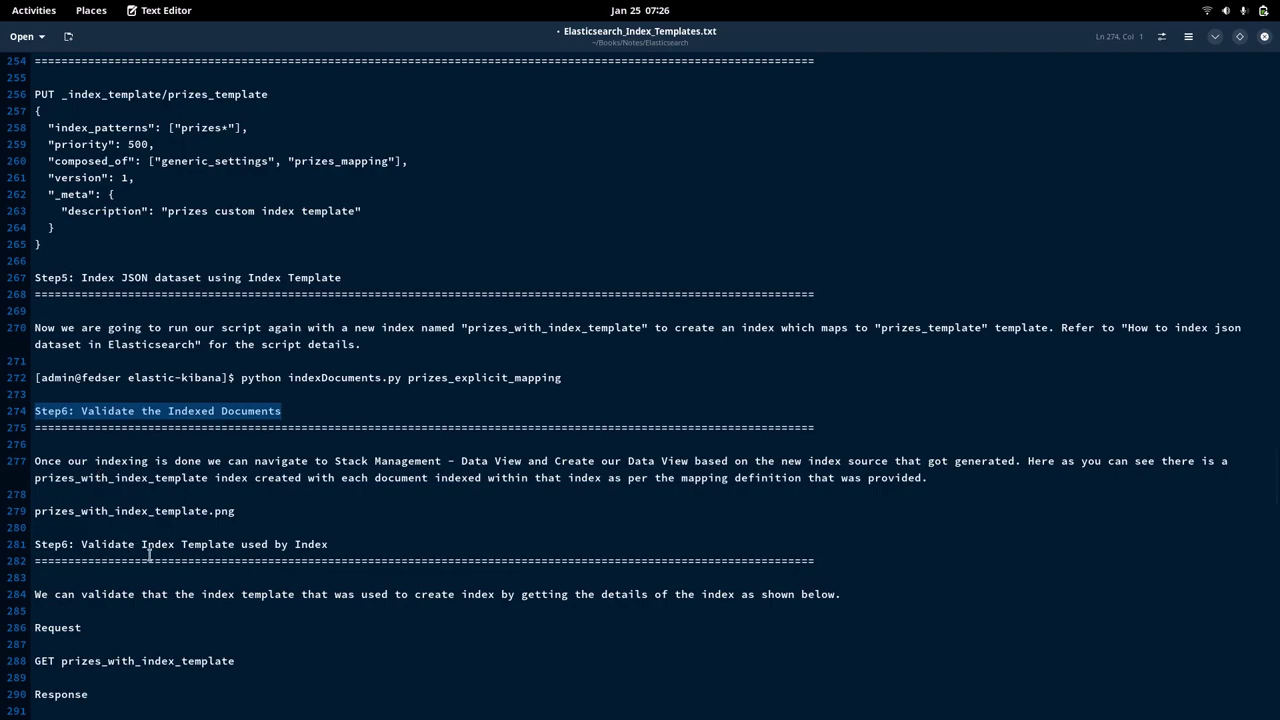
pyautogui.hotkey('alt', 'Tab')
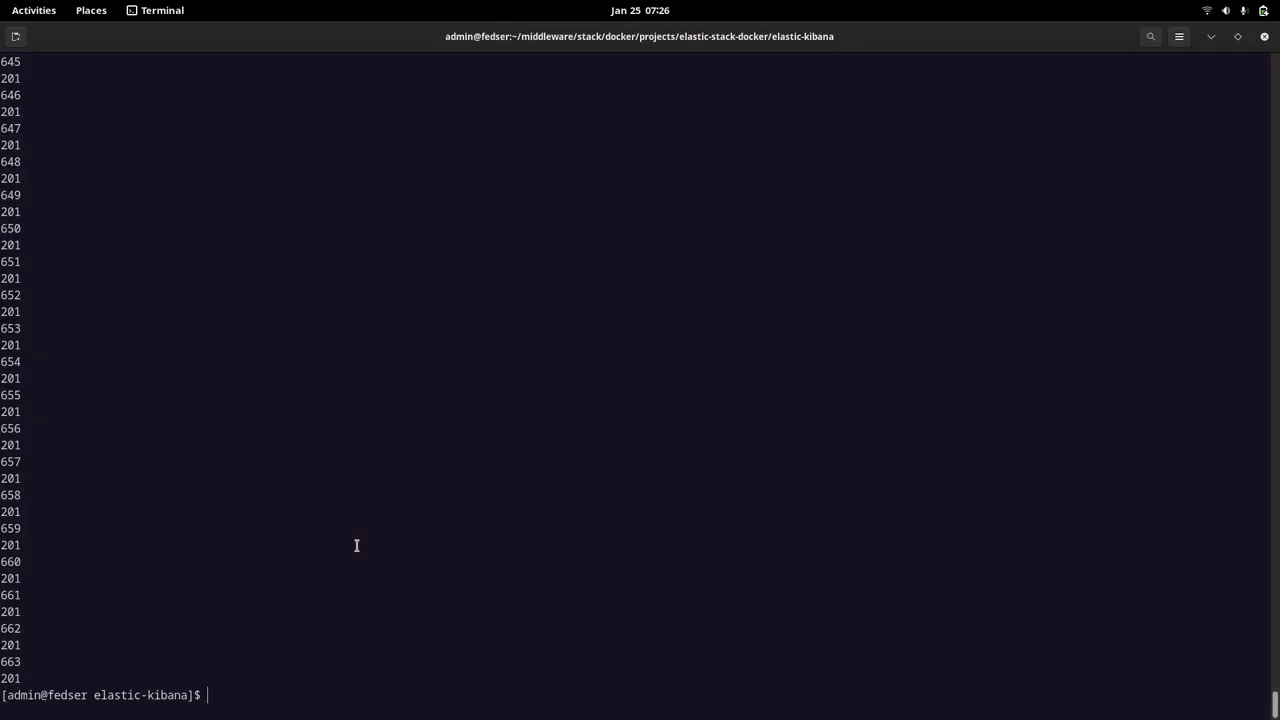
pyautogui.hotkey('alt', 'Tab')
pyautogui.hotkey('alt', 'Tab')
pyautogui.press('Tab')
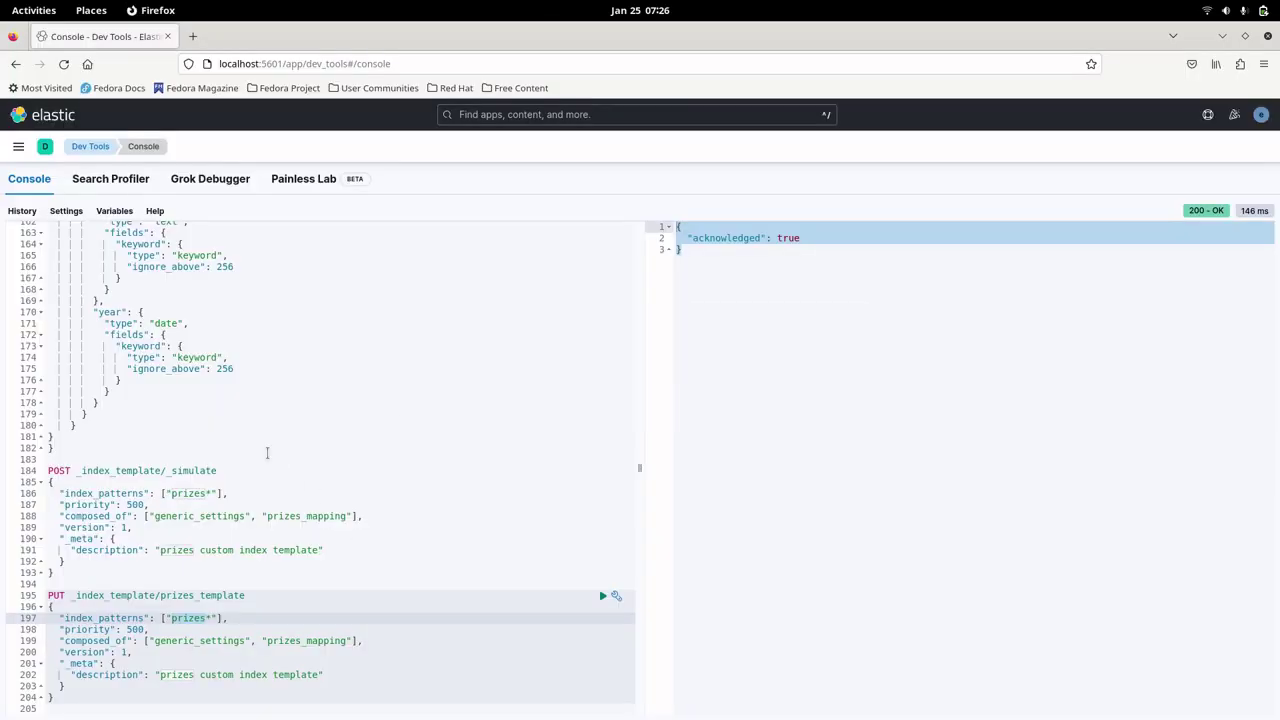
# Open Discover and check the list of available data views.
pyautogui.click(18, 147)
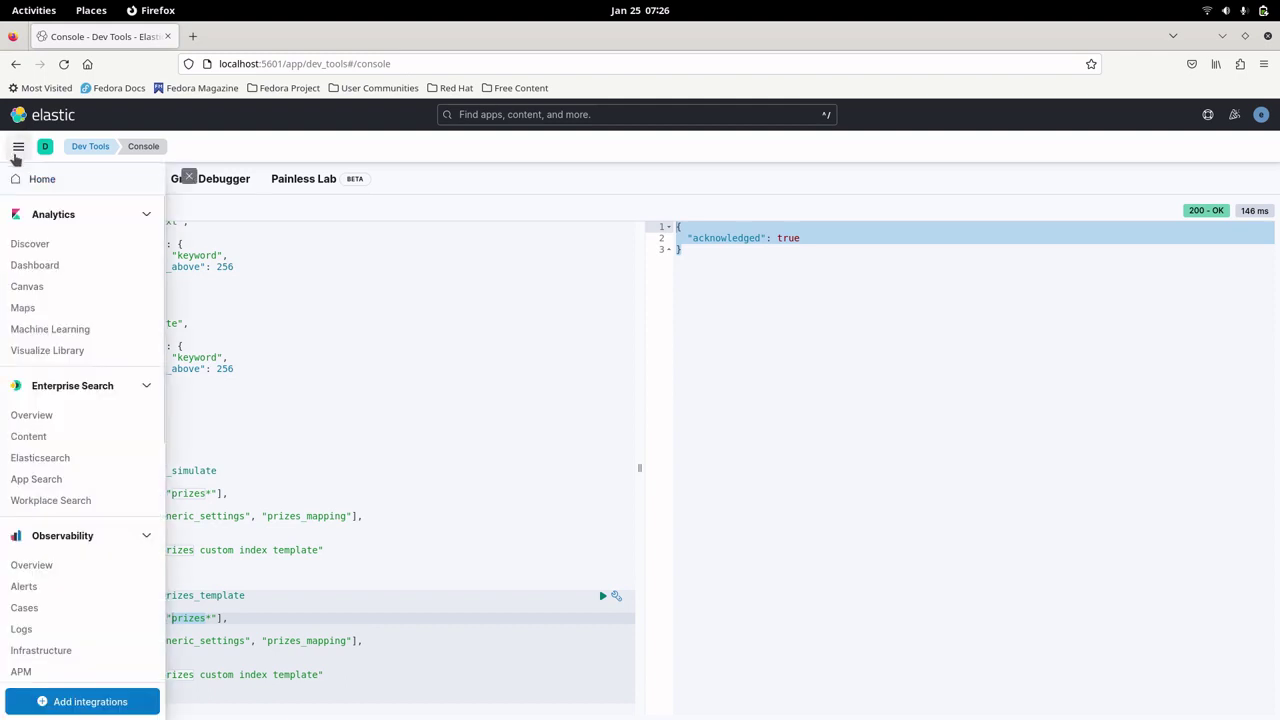
pyautogui.click(29, 243)
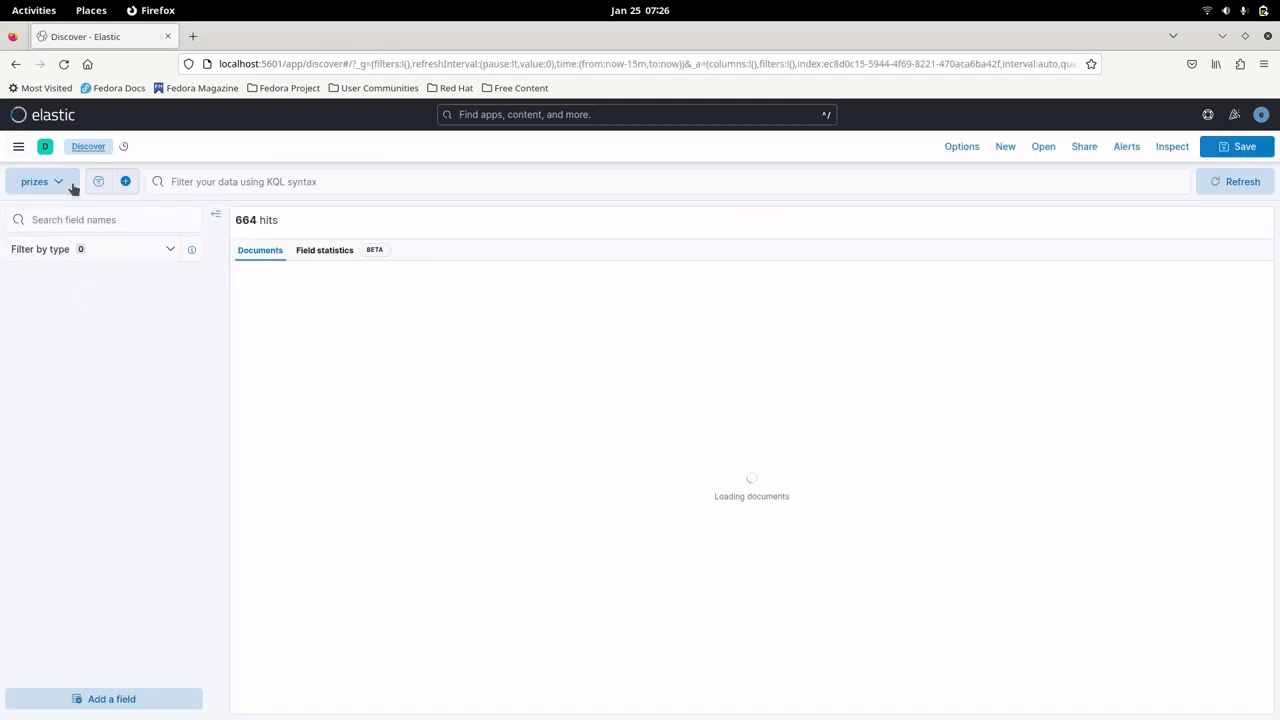
pyautogui.click(60, 183)
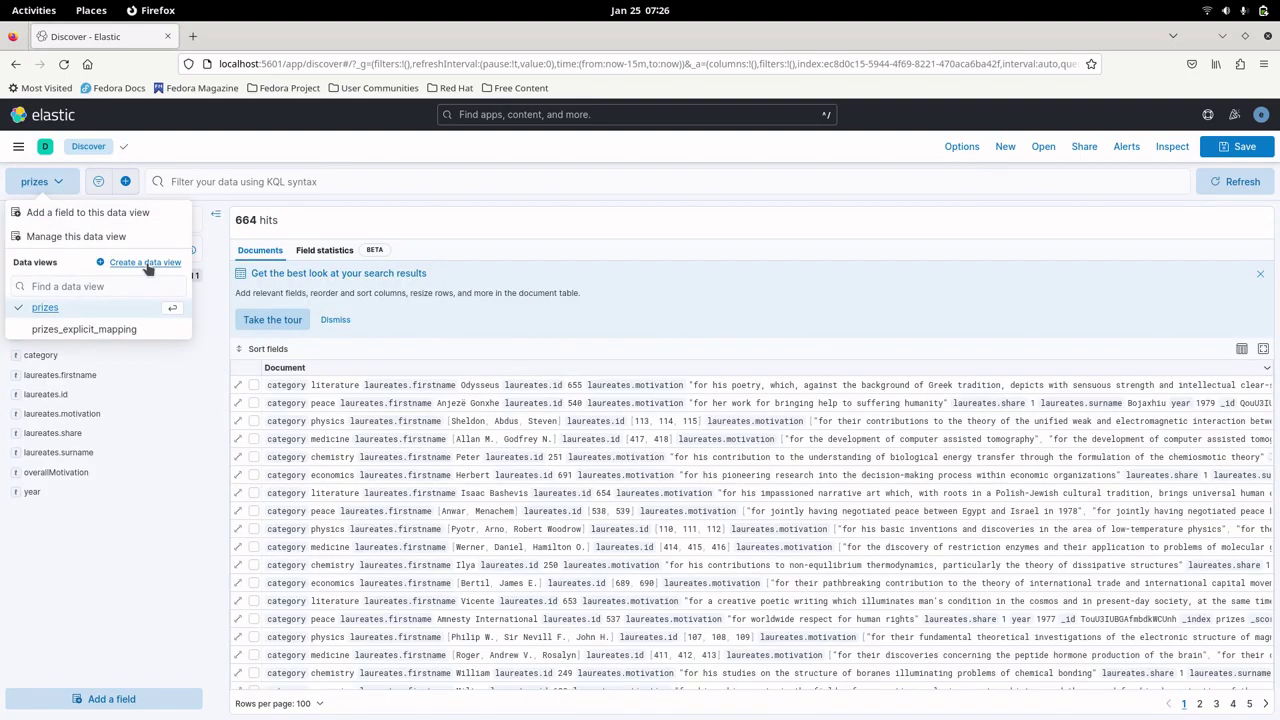
# Check prizes_templates' 664 documents in Index Management, ending on the Stack Management overview.
pyautogui.click(18, 146)
pyautogui.scroll(-5, 50, 480)
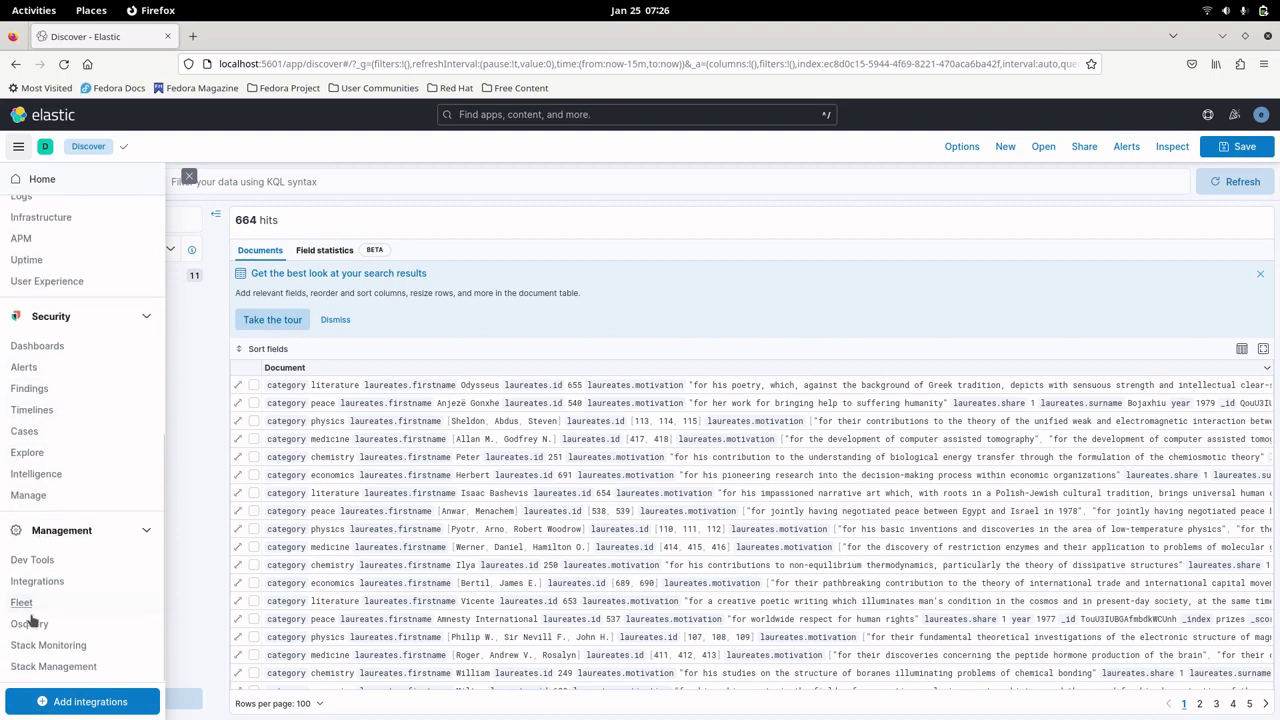
pyautogui.click(45, 667)
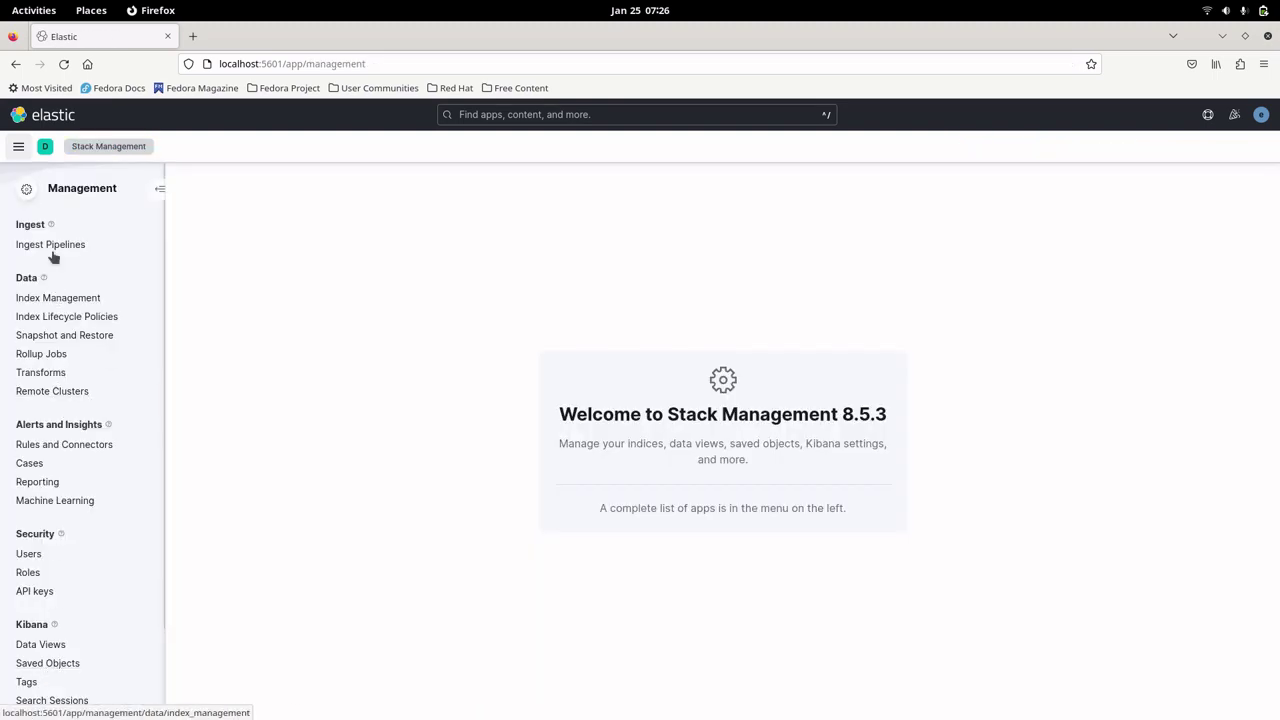
pyautogui.click(48, 306)
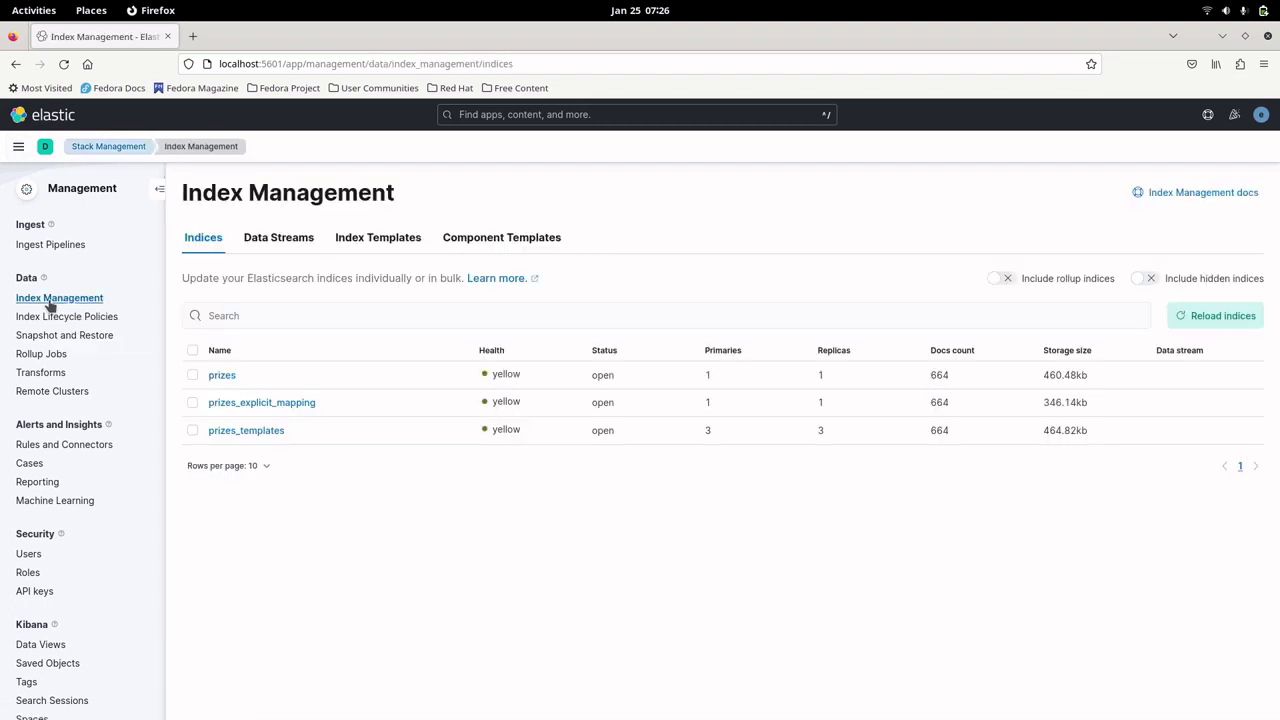
pyautogui.scroll(-2, 46, 603)
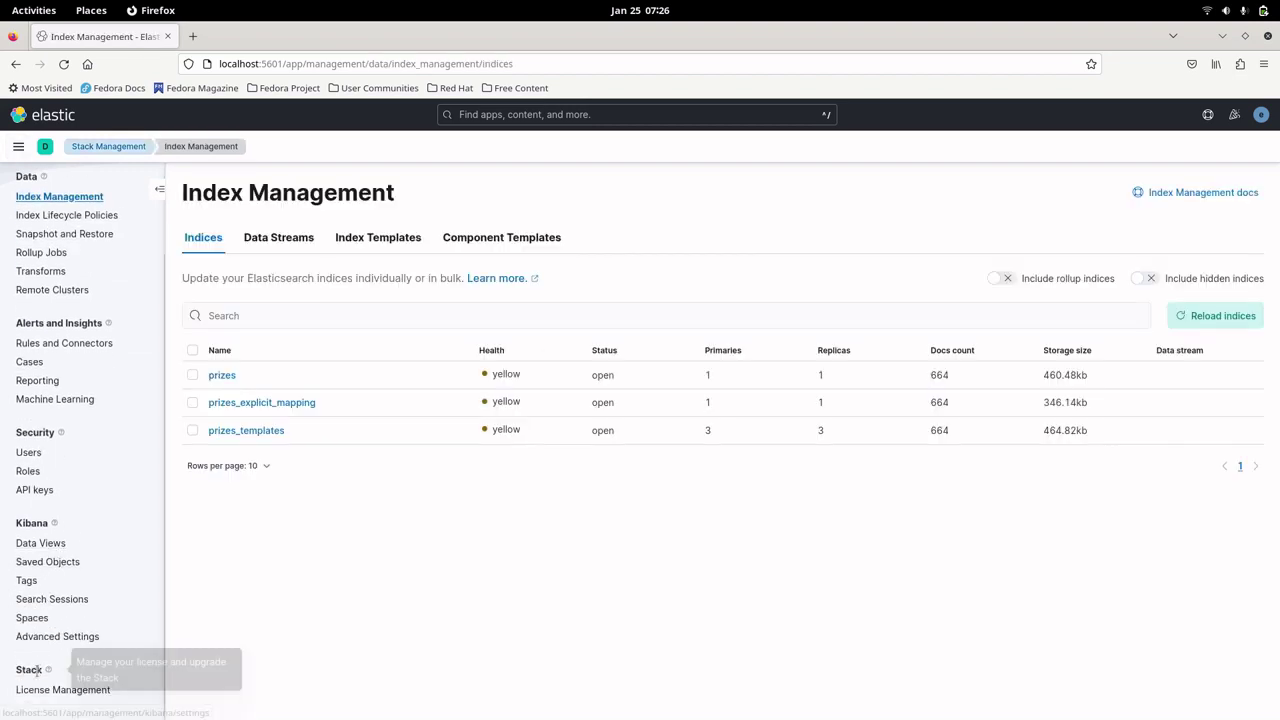
pyautogui.click(19, 147)
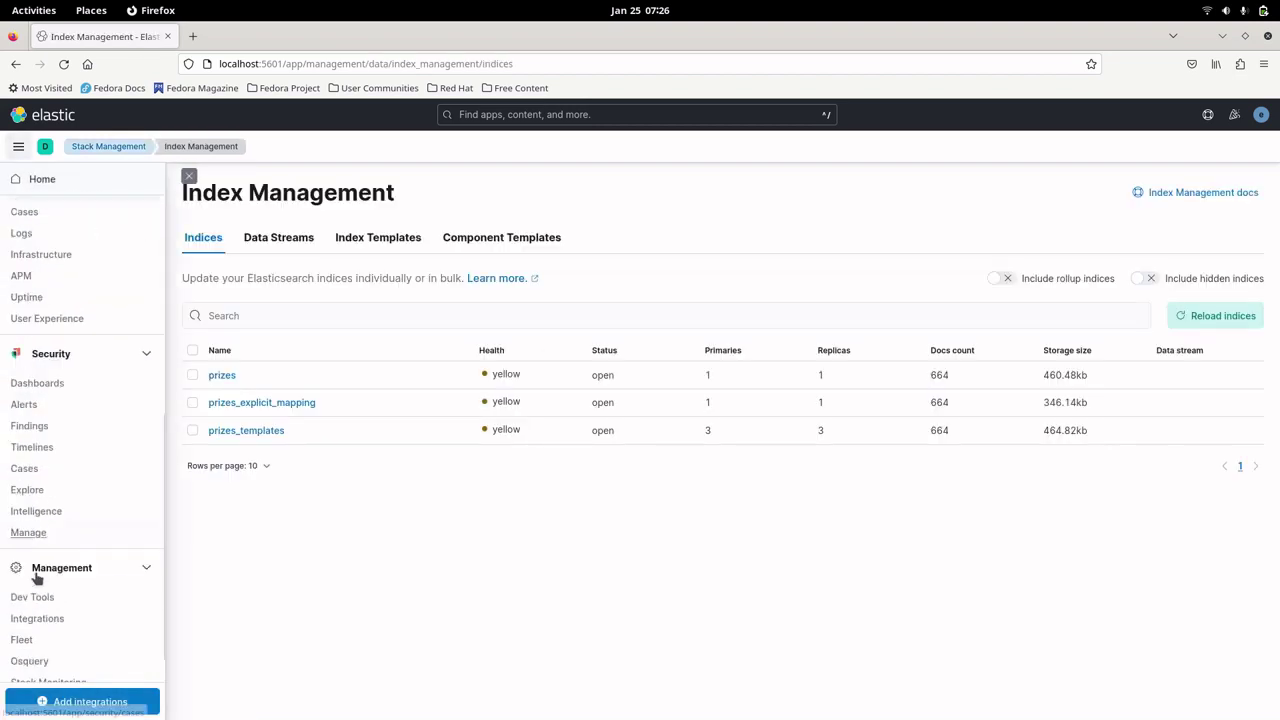
pyautogui.scroll(-1, 36, 578)
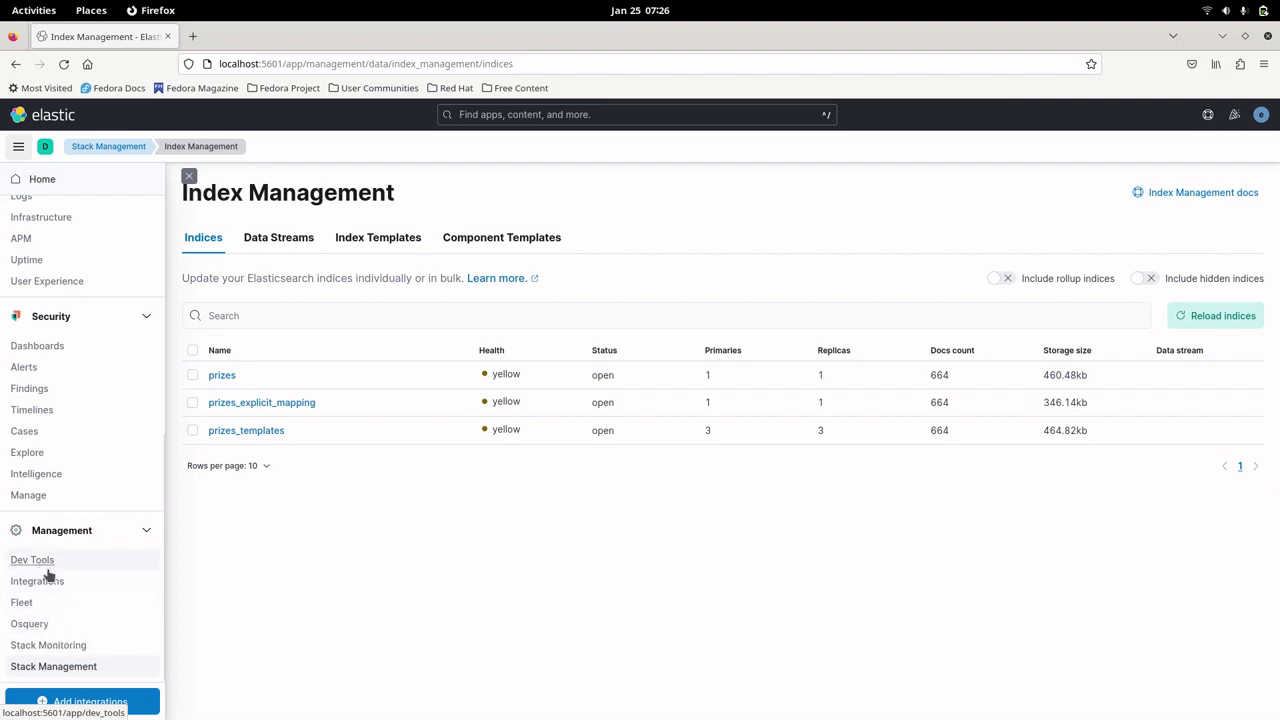
pyautogui.click(53, 667)
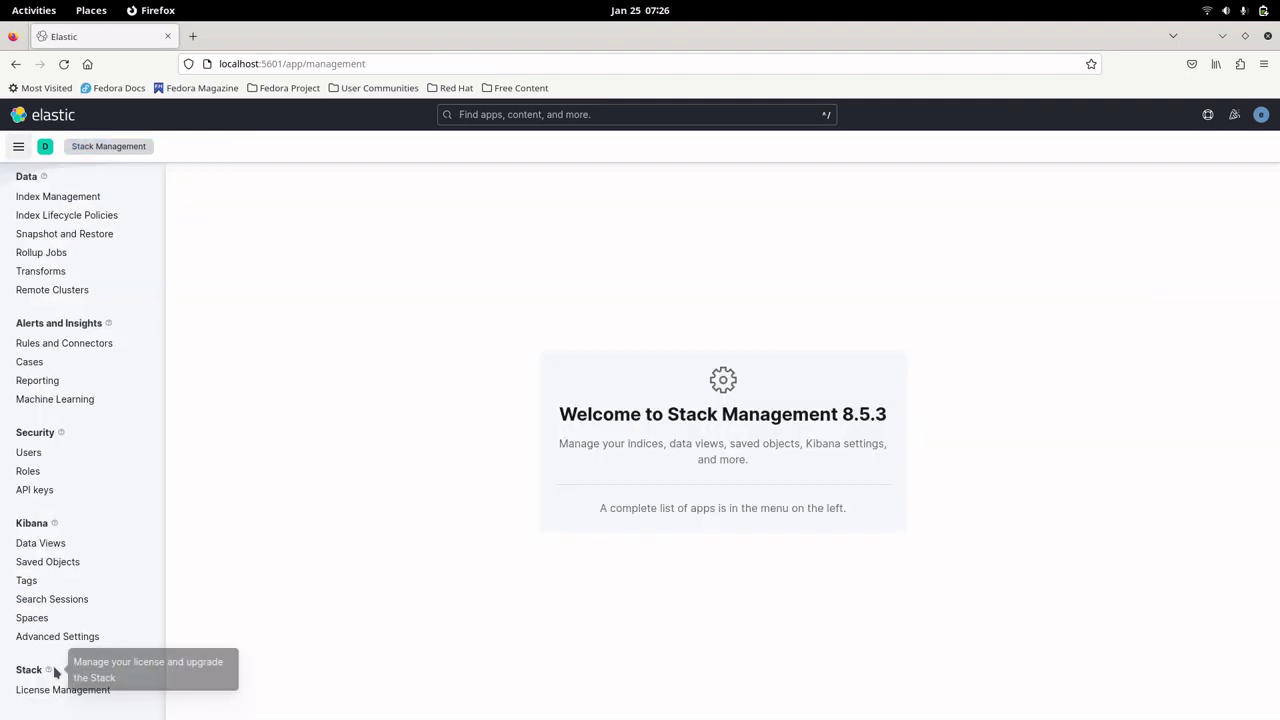
# Create and save a data view named prizes_templates with index pattern prizes_templates and timestamp field year.
pyautogui.click(44, 545)
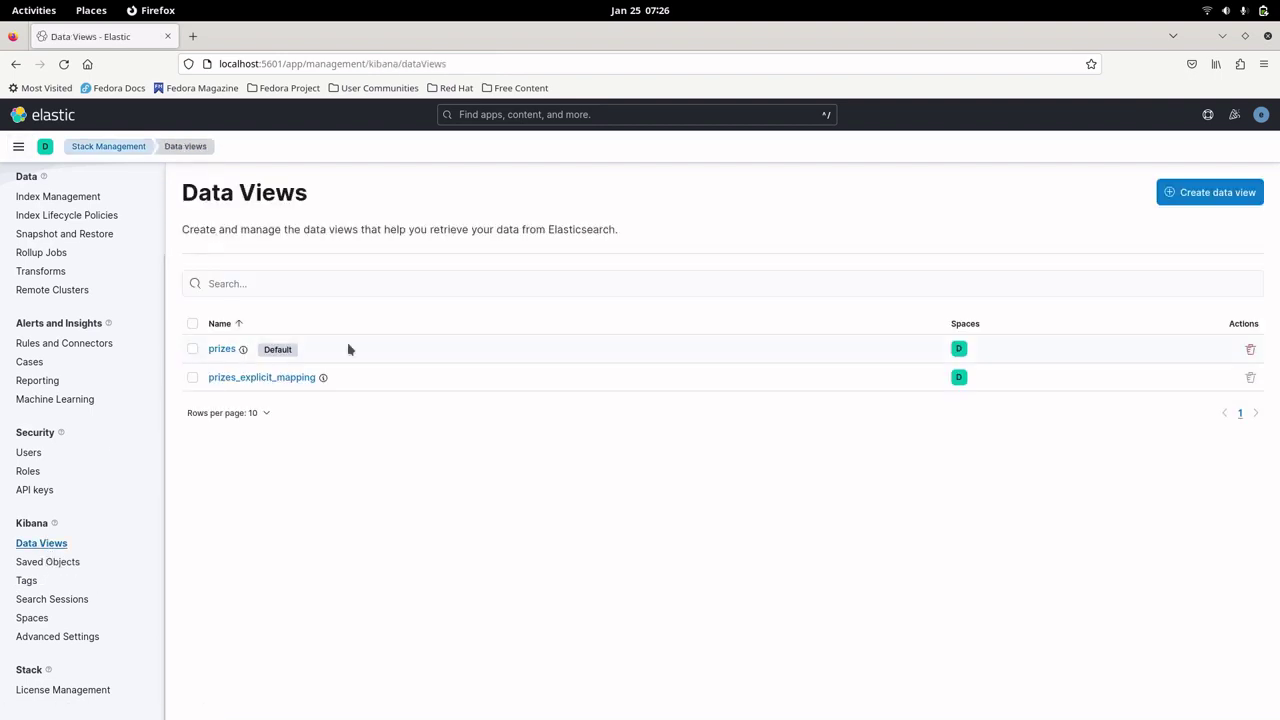
pyautogui.click(1207, 195)
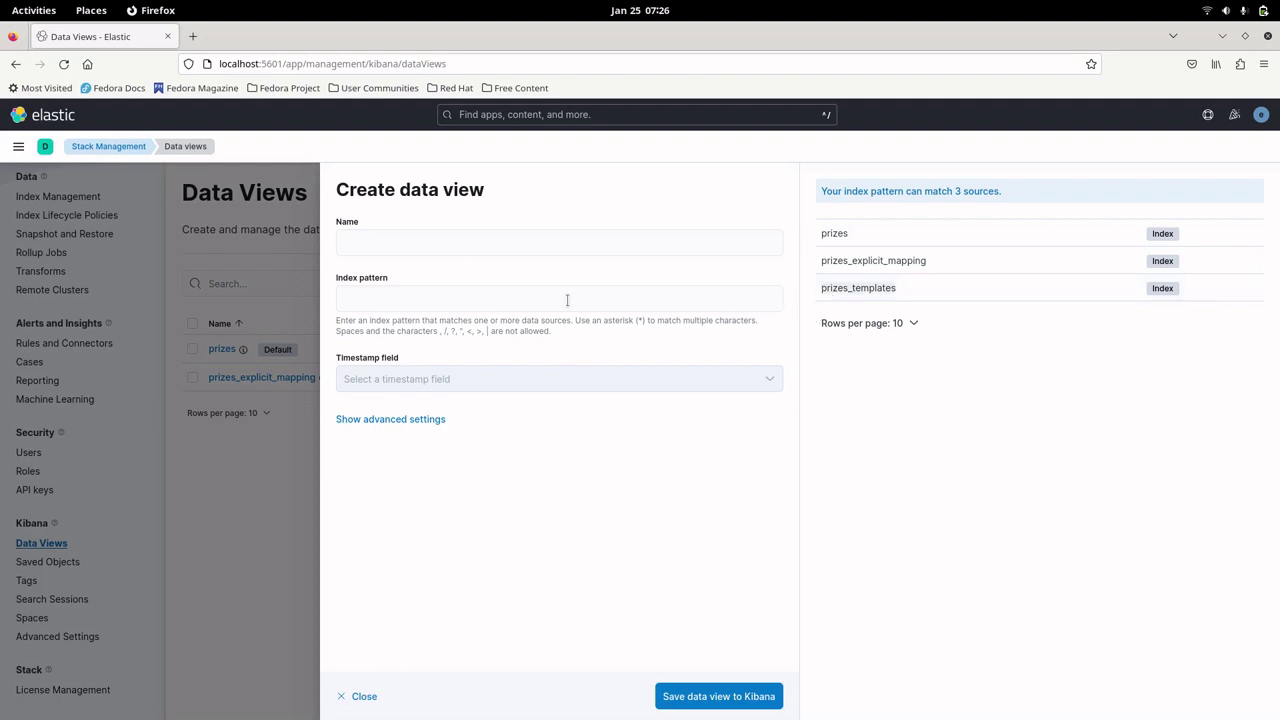
pyautogui.click(388, 243)
pyautogui.write('prizes_templates')
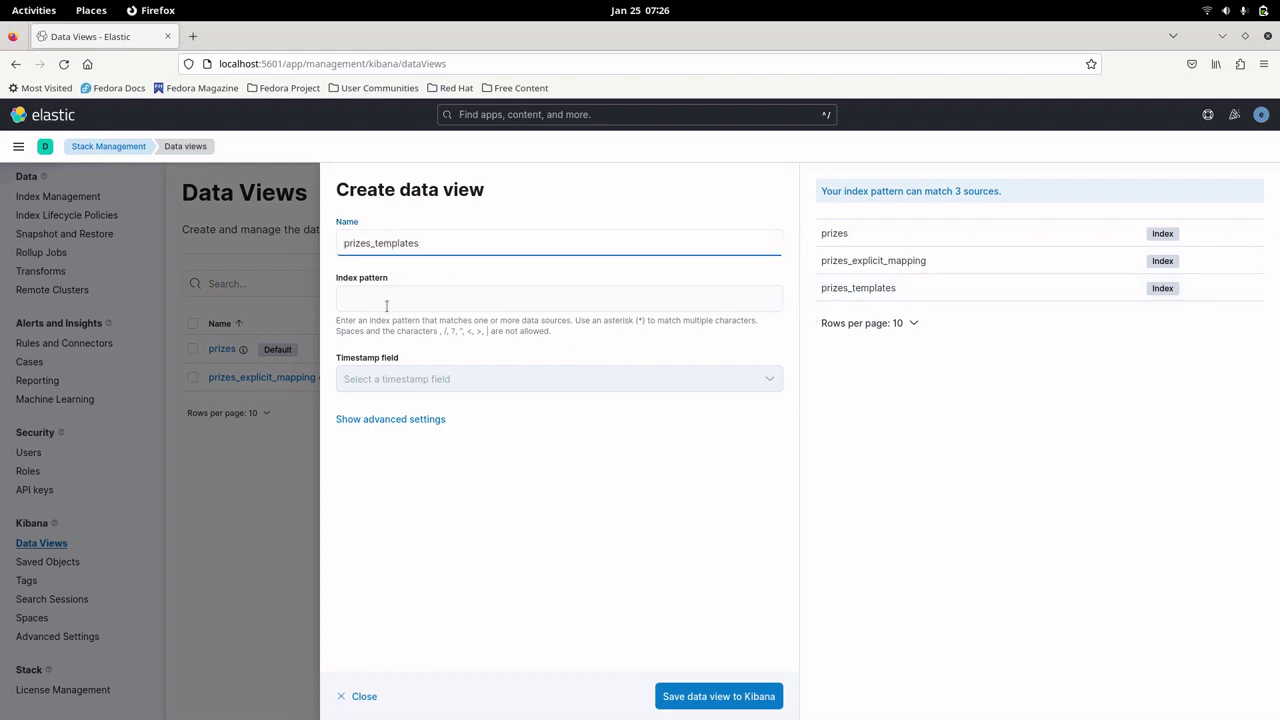
pyautogui.click(386, 303)
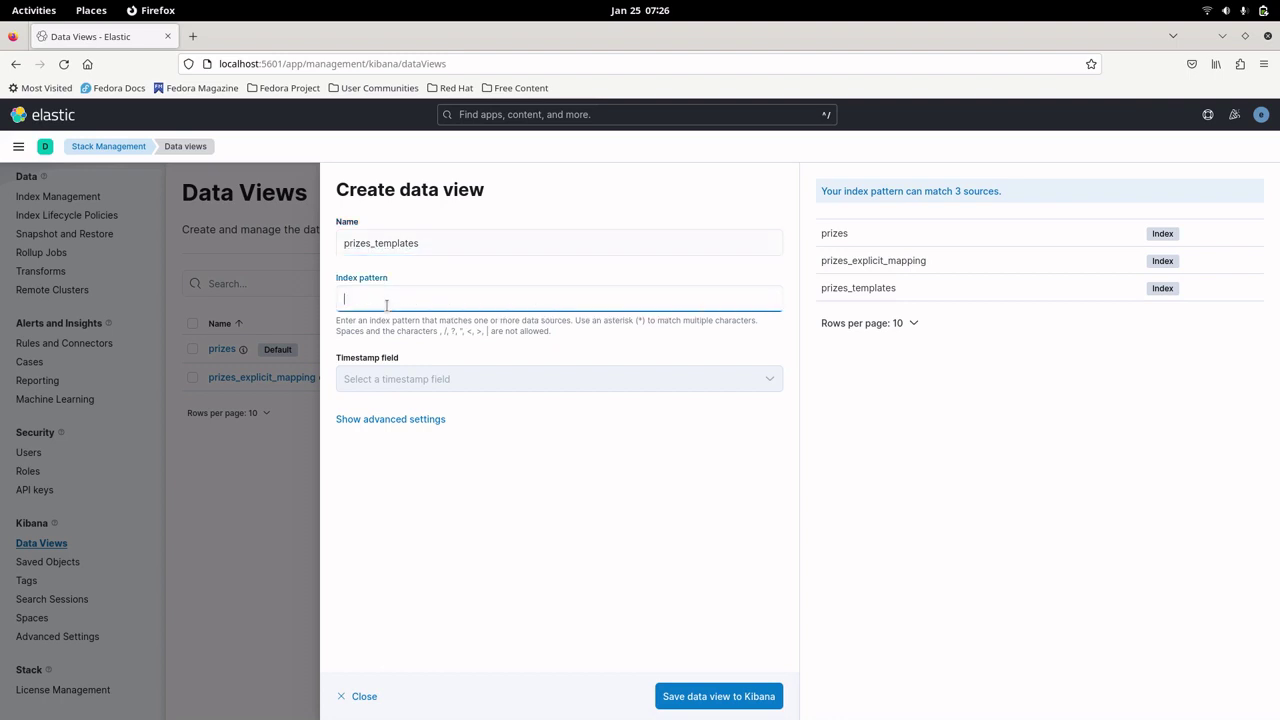
pyautogui.write('prizes_templates')
pyautogui.click(447, 382)
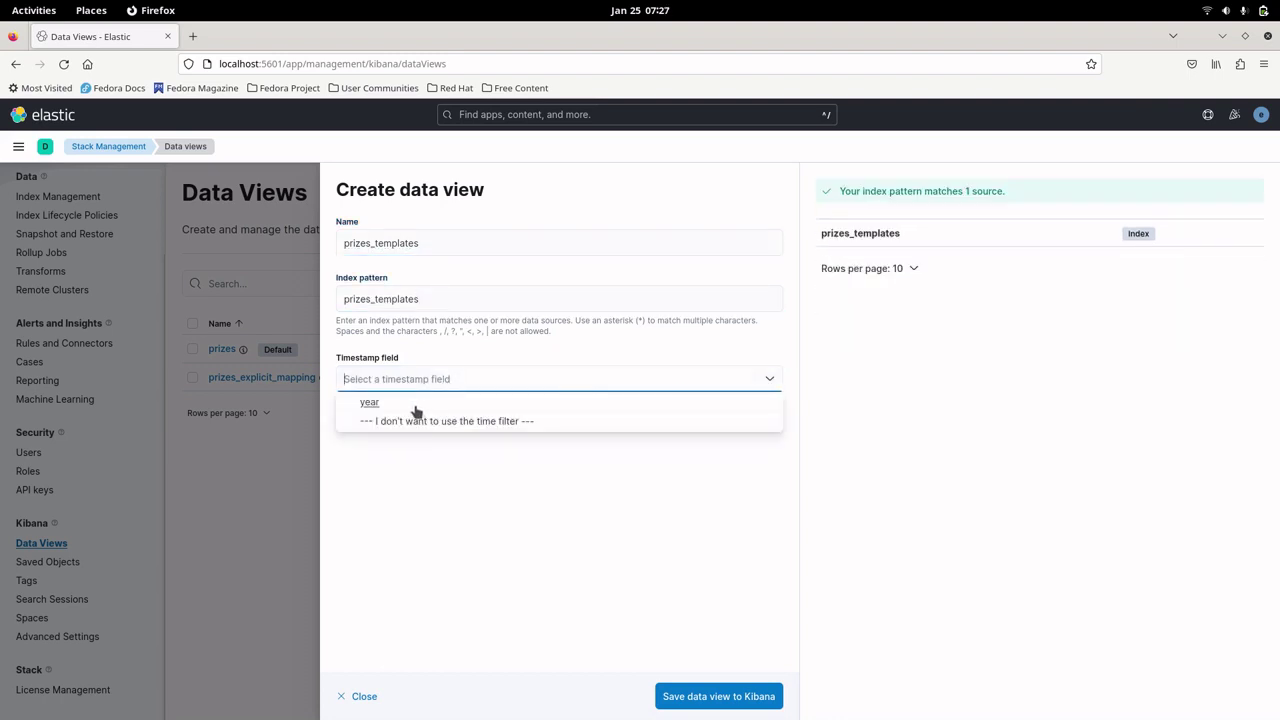
pyautogui.click(414, 406)
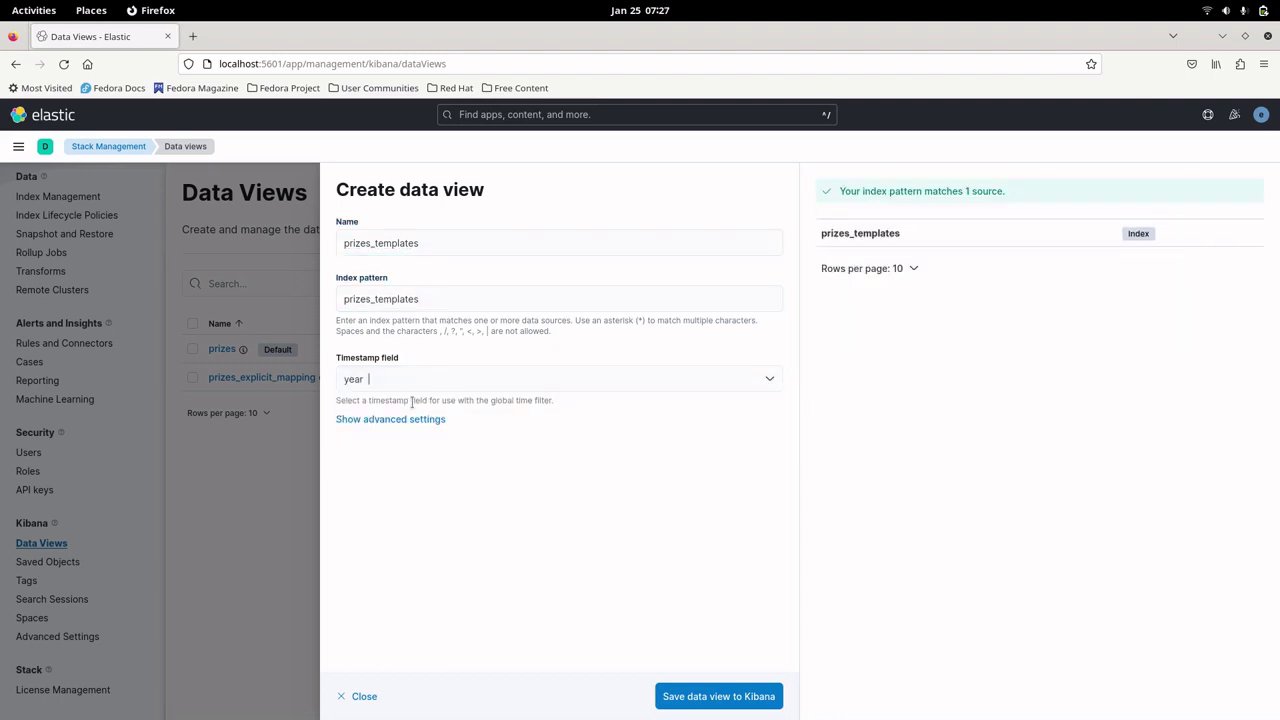
pyautogui.click(762, 698)
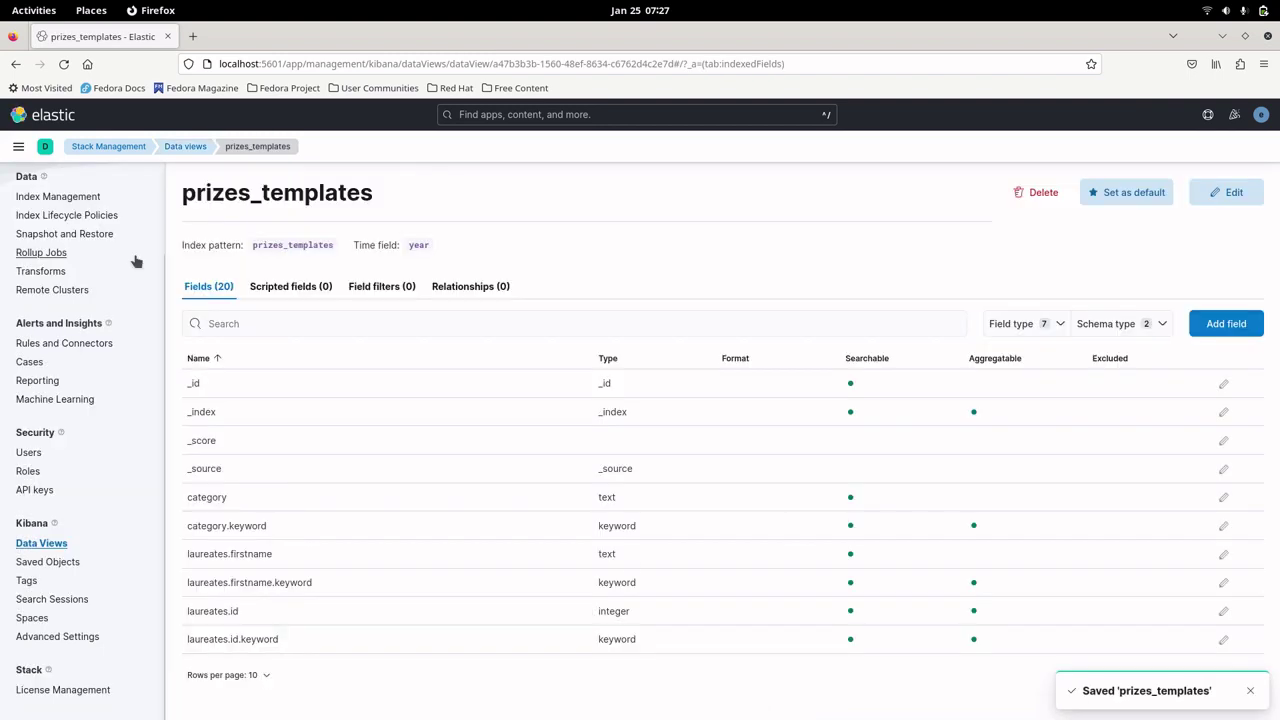
# Switch Discover to the prizes_templates data view.
pyautogui.click(18, 148)
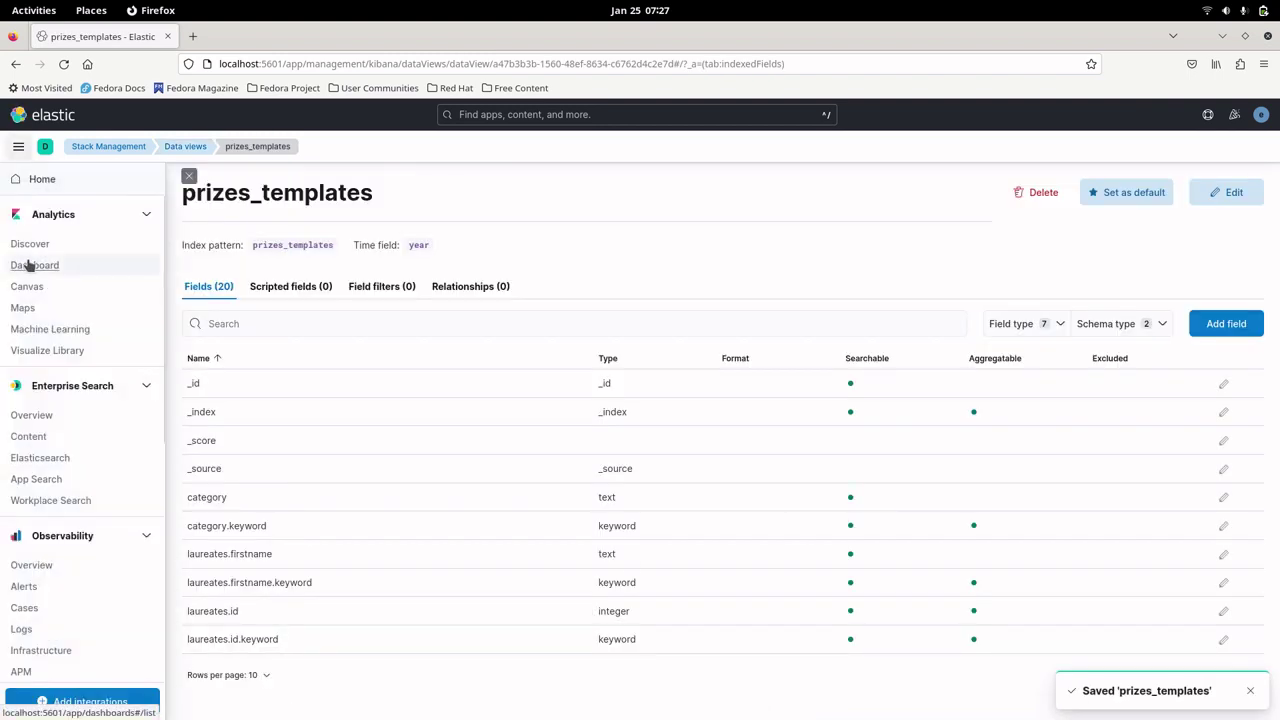
pyautogui.click(31, 245)
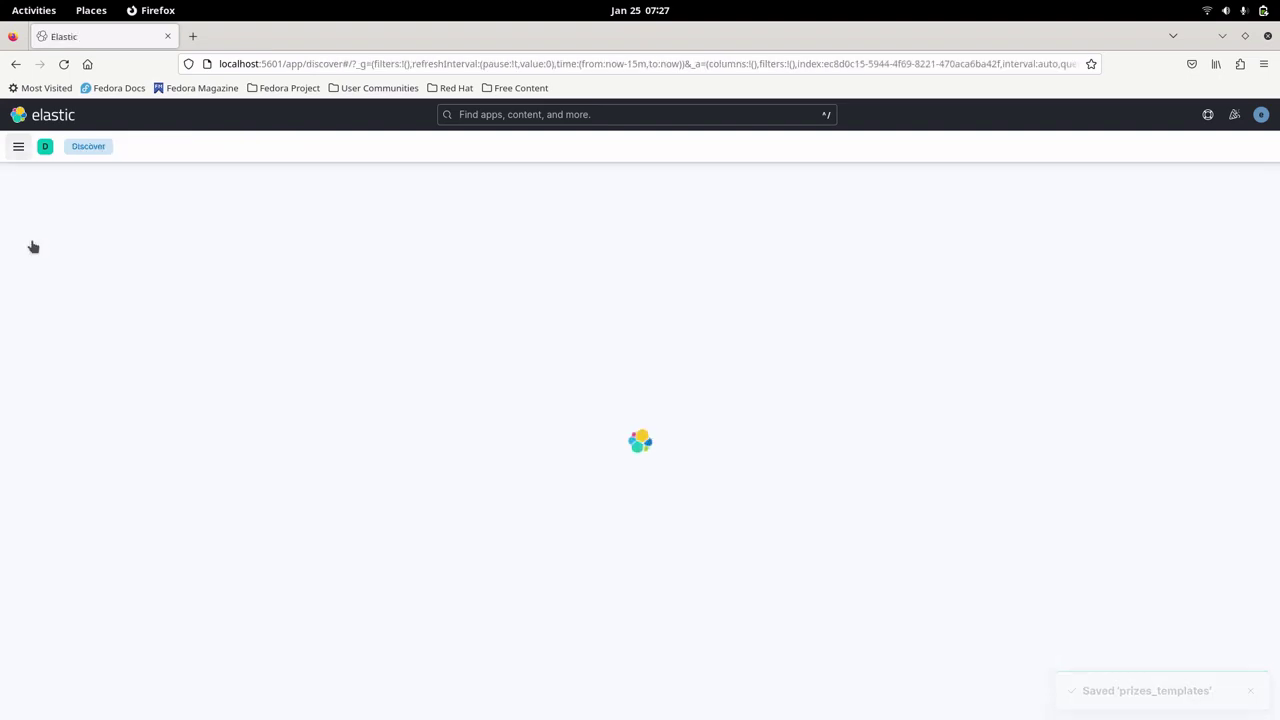
pyautogui.click(62, 182)
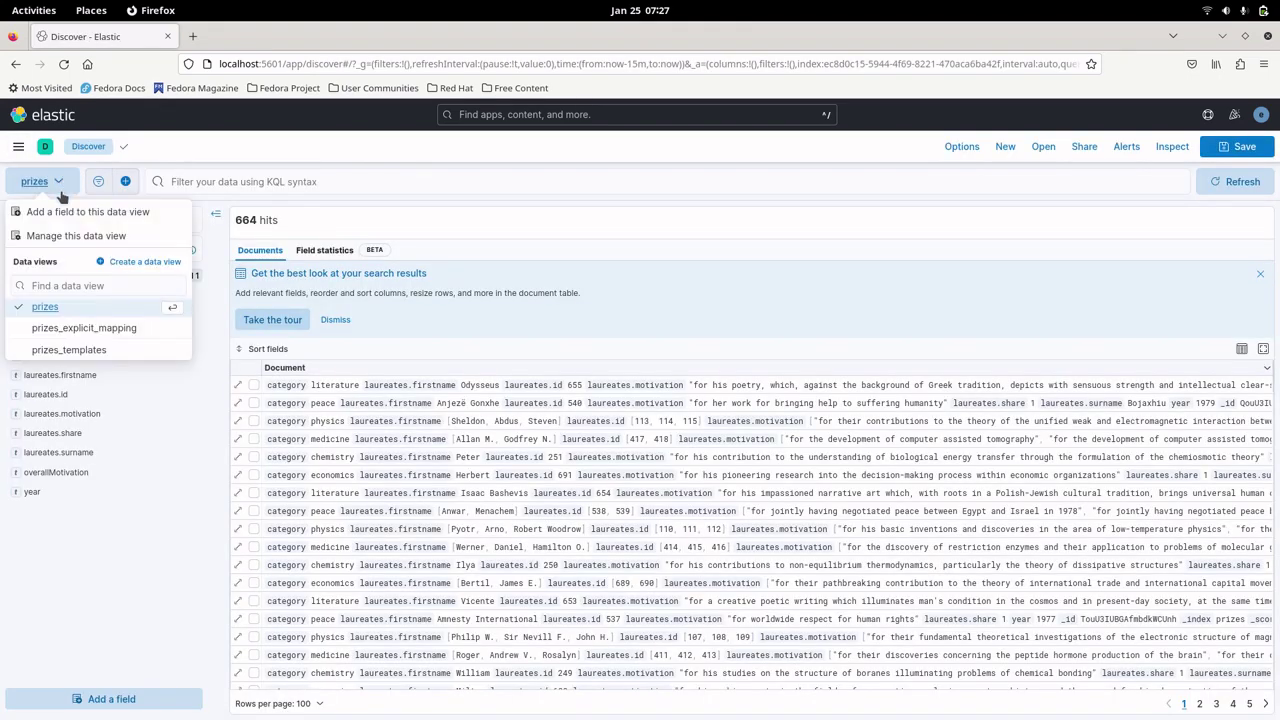
pyautogui.click(60, 351)
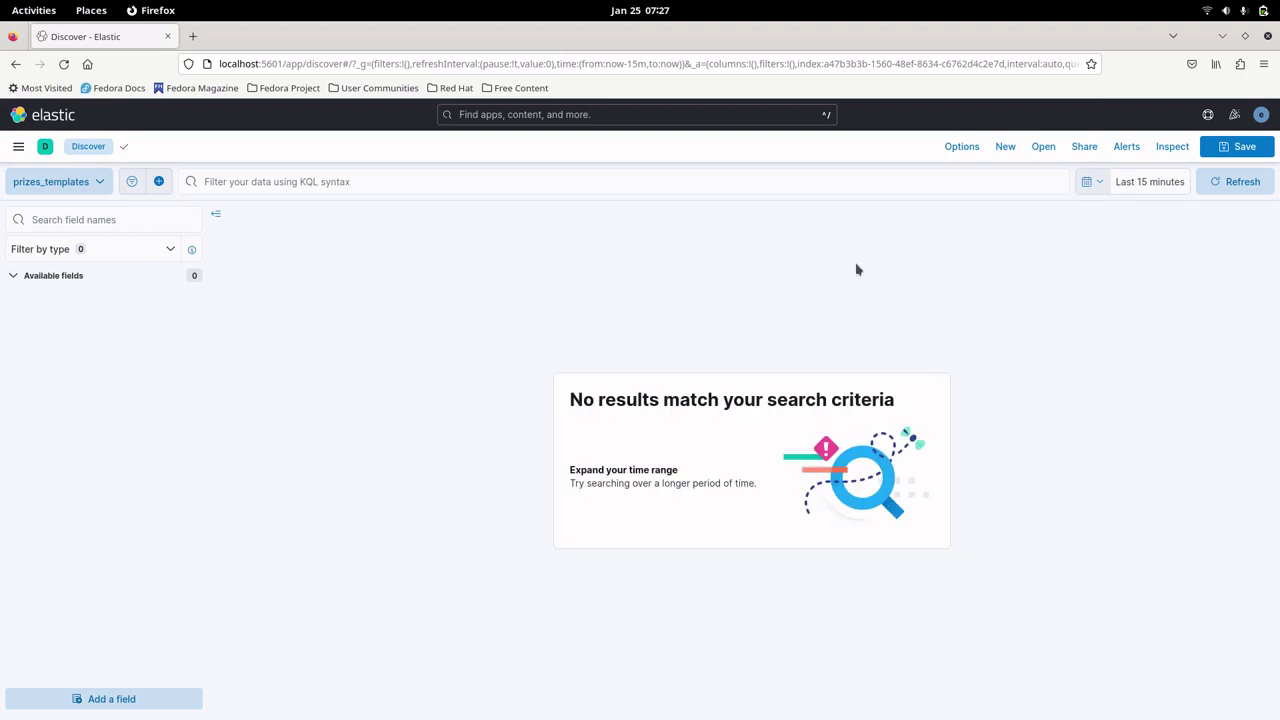
# Widen the time range to the last 2000 years and refresh to list all 664 hits.
pyautogui.click(1088, 182)
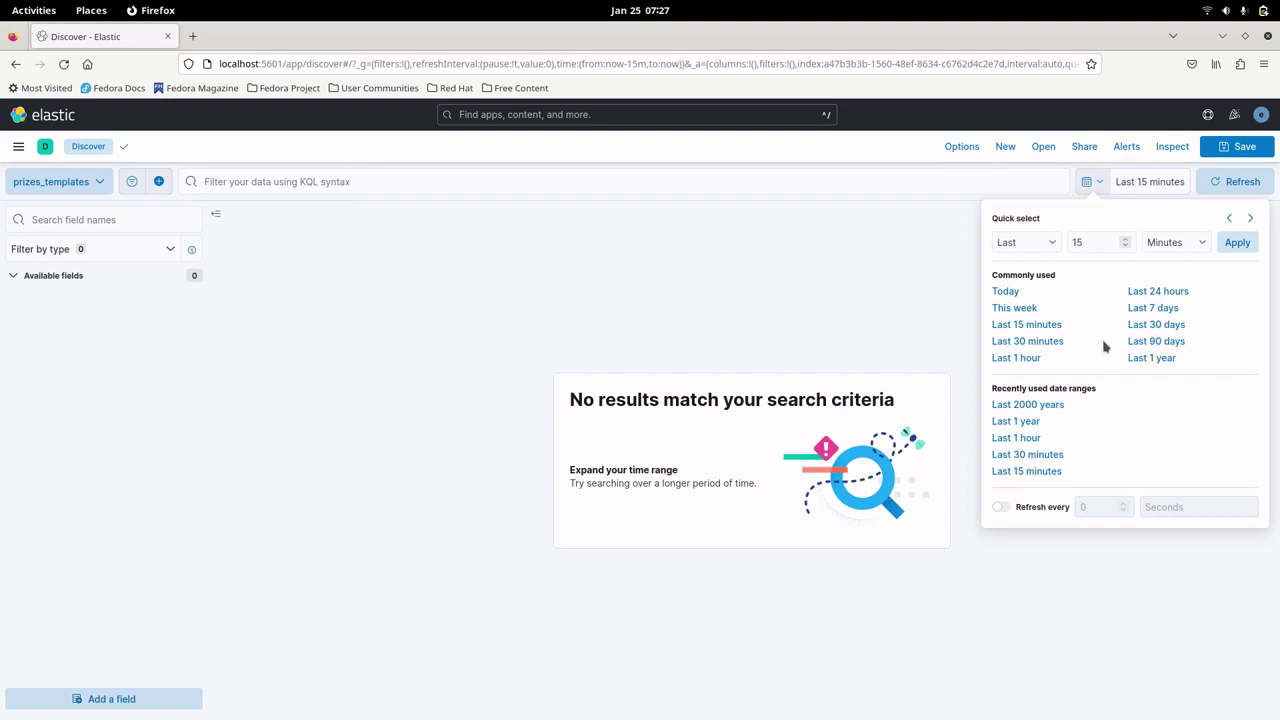
pyautogui.click(1153, 360)
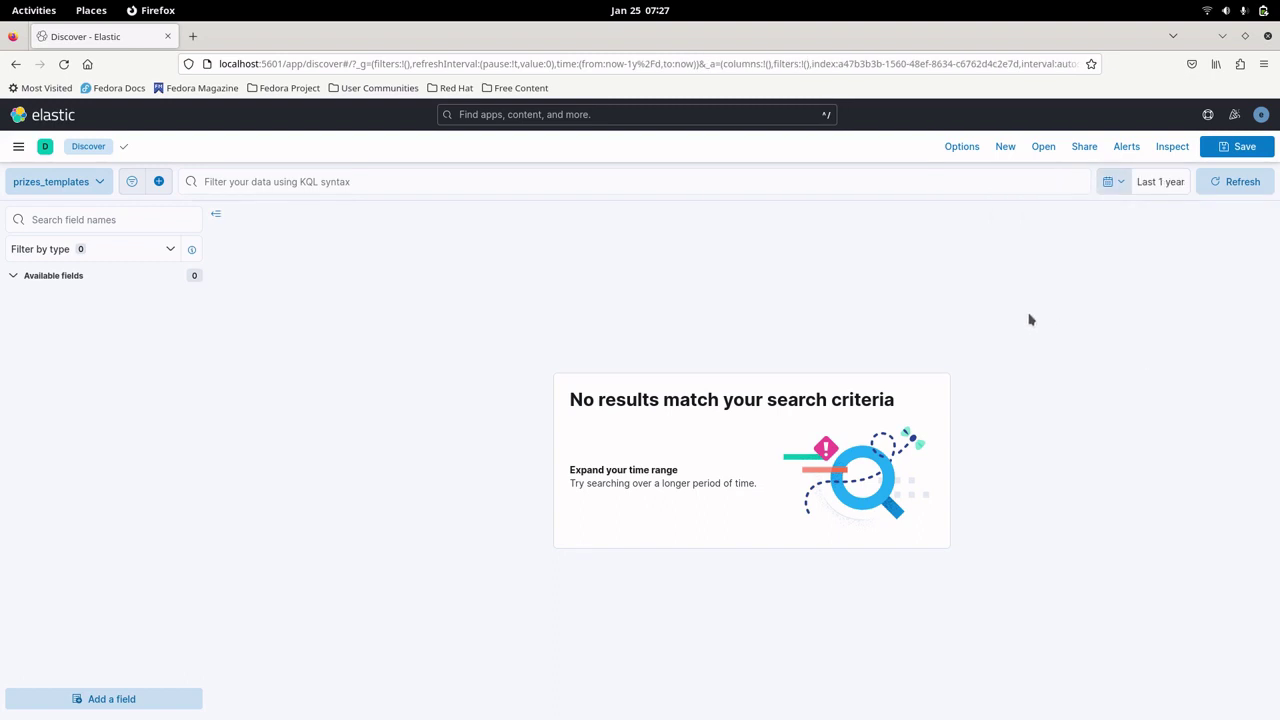
pyautogui.click(1143, 187)
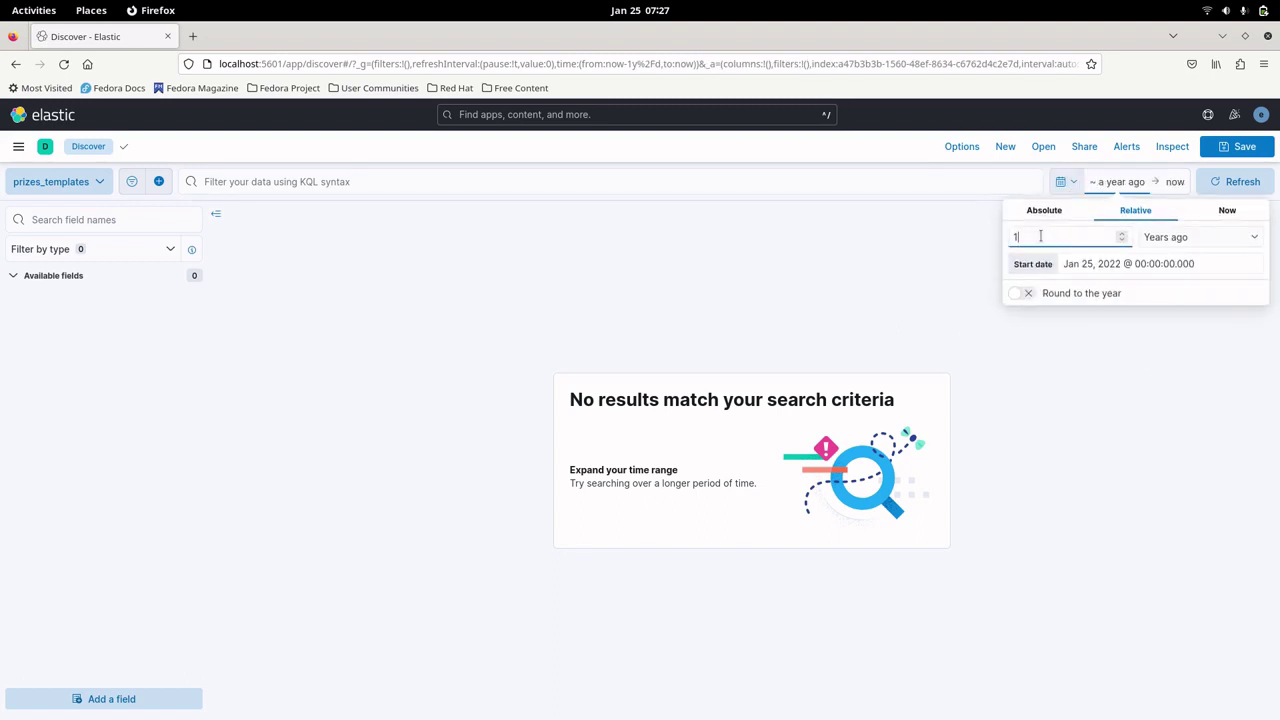
pyautogui.press('BackSpace')
pyautogui.write('2000')
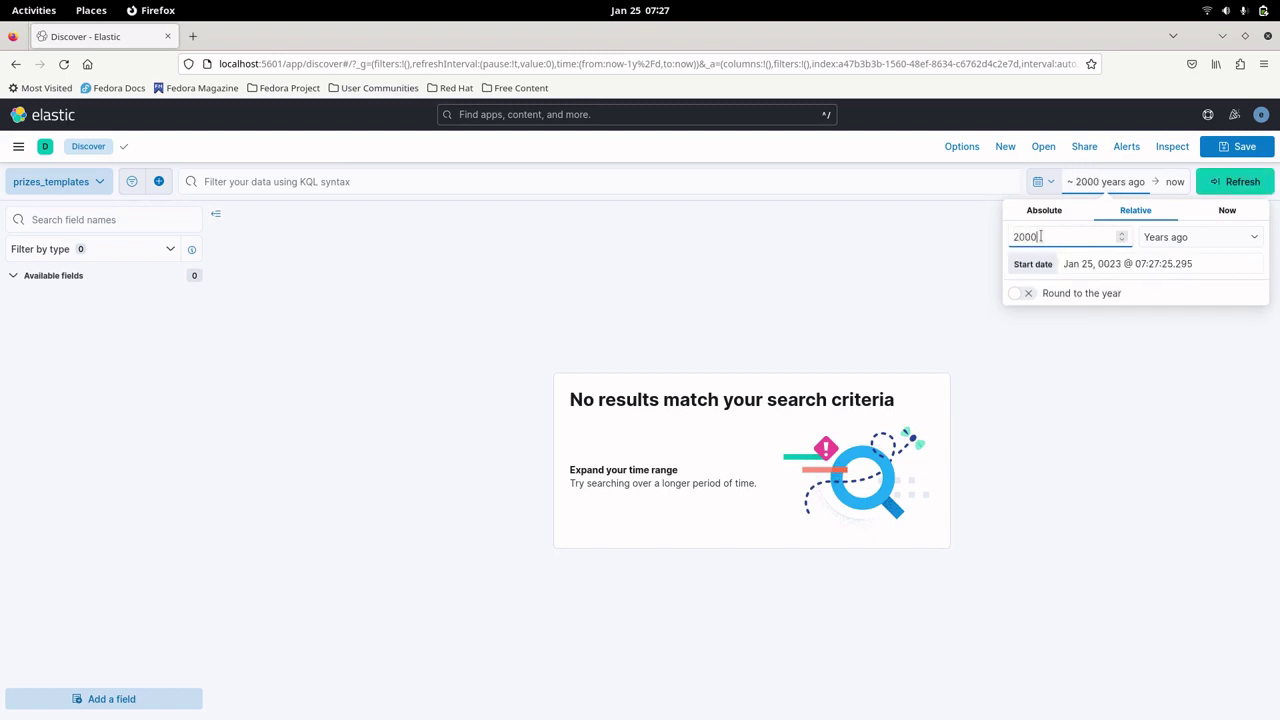
pyautogui.click(1246, 182)
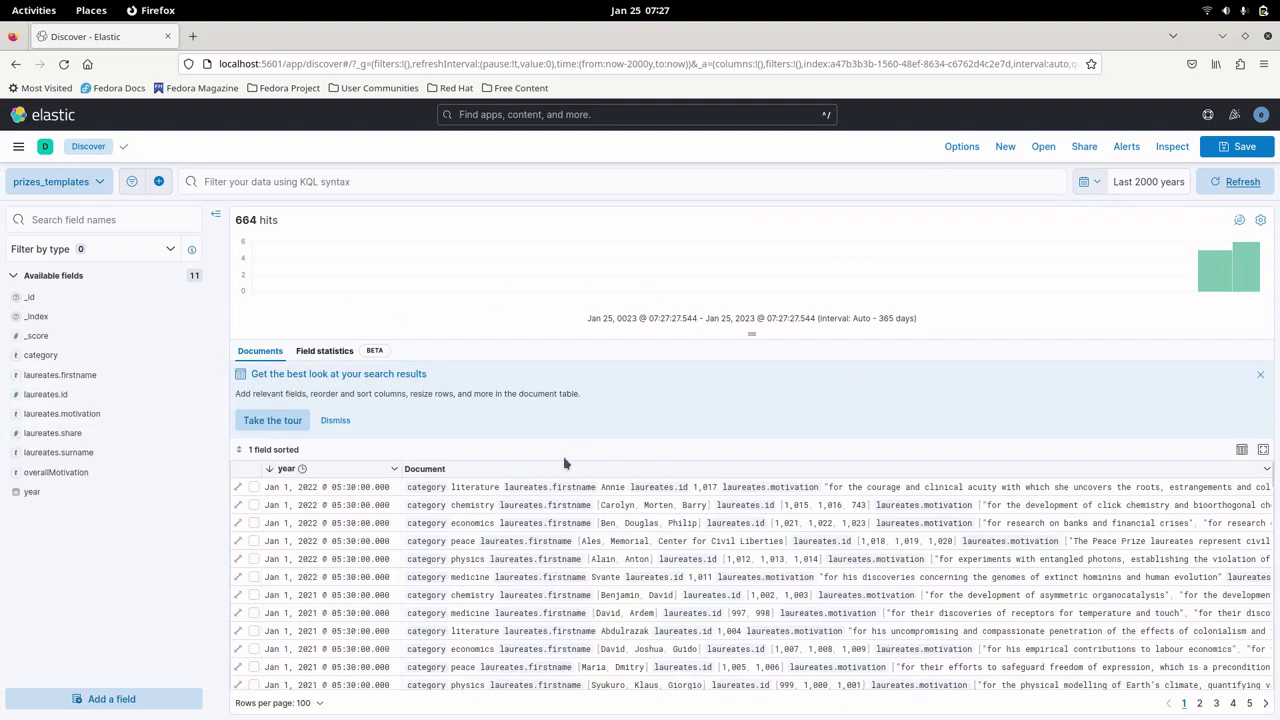
# Expand the first document to inspect its fields, then return to the text editor notes.
pyautogui.click(239, 488)
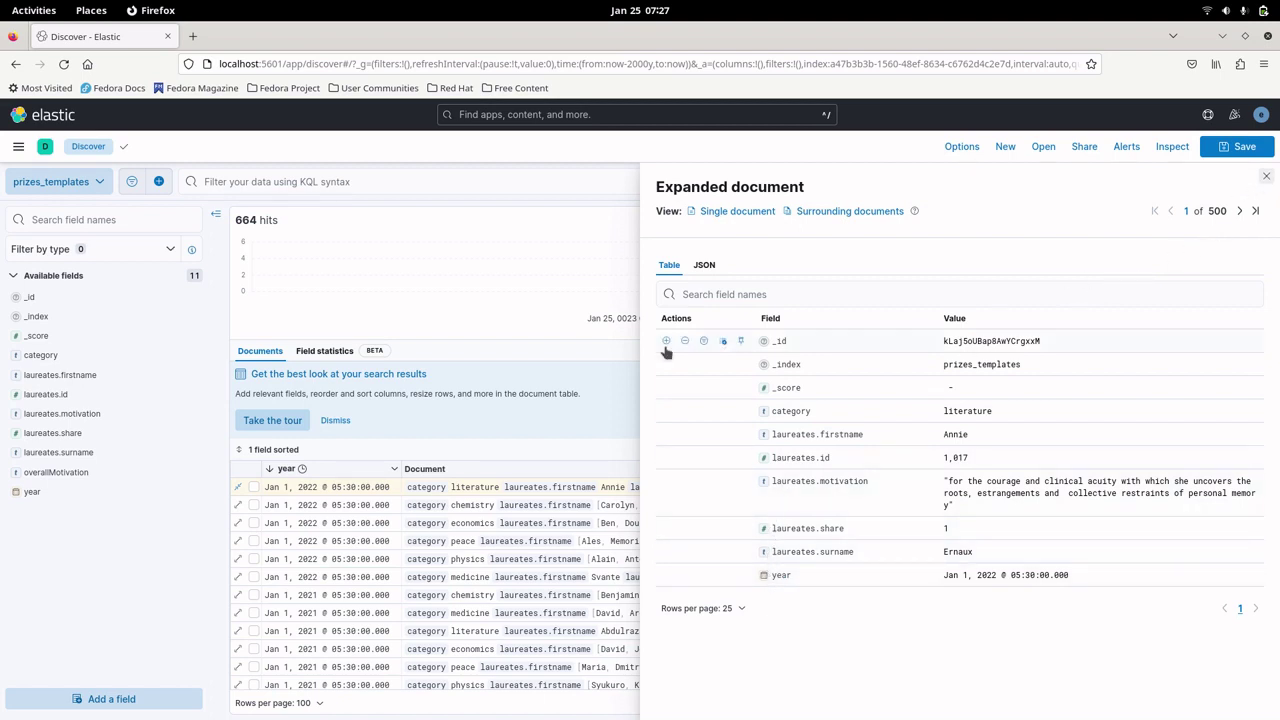
pyautogui.click(1266, 177)
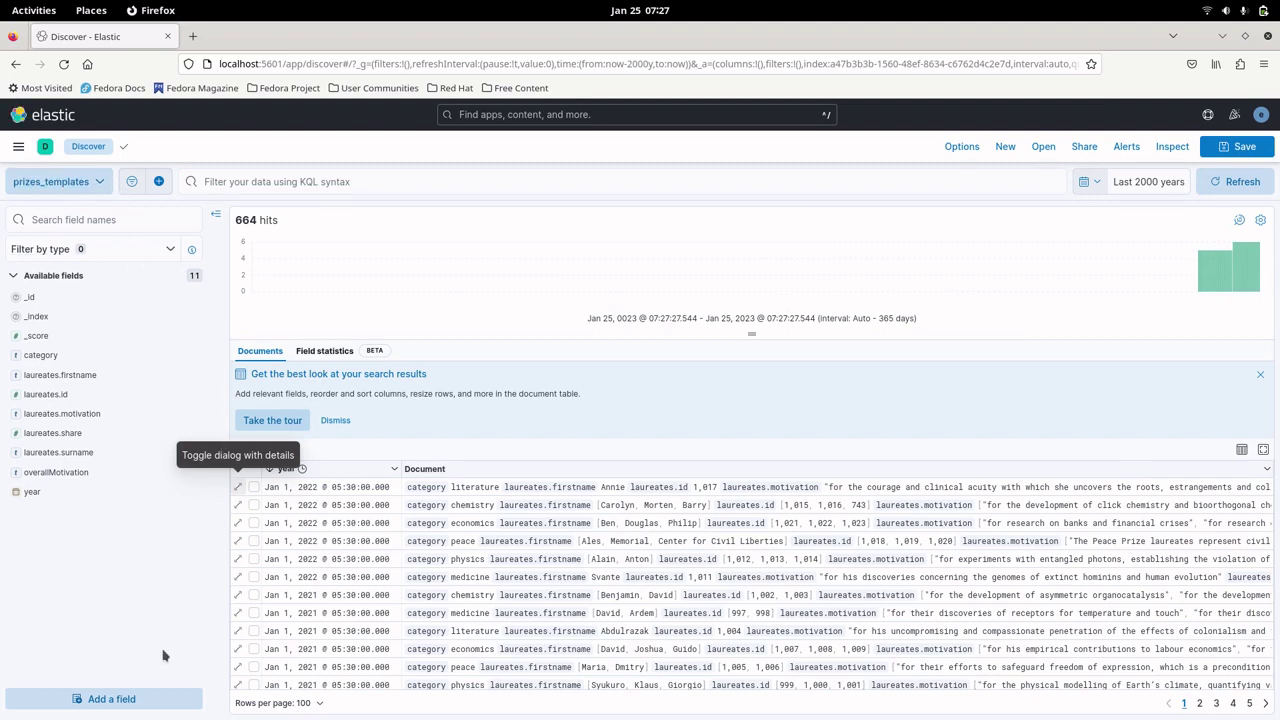
pyautogui.hotkey('alt', 'Tab')
pyautogui.scroll(-3, 160, 575)
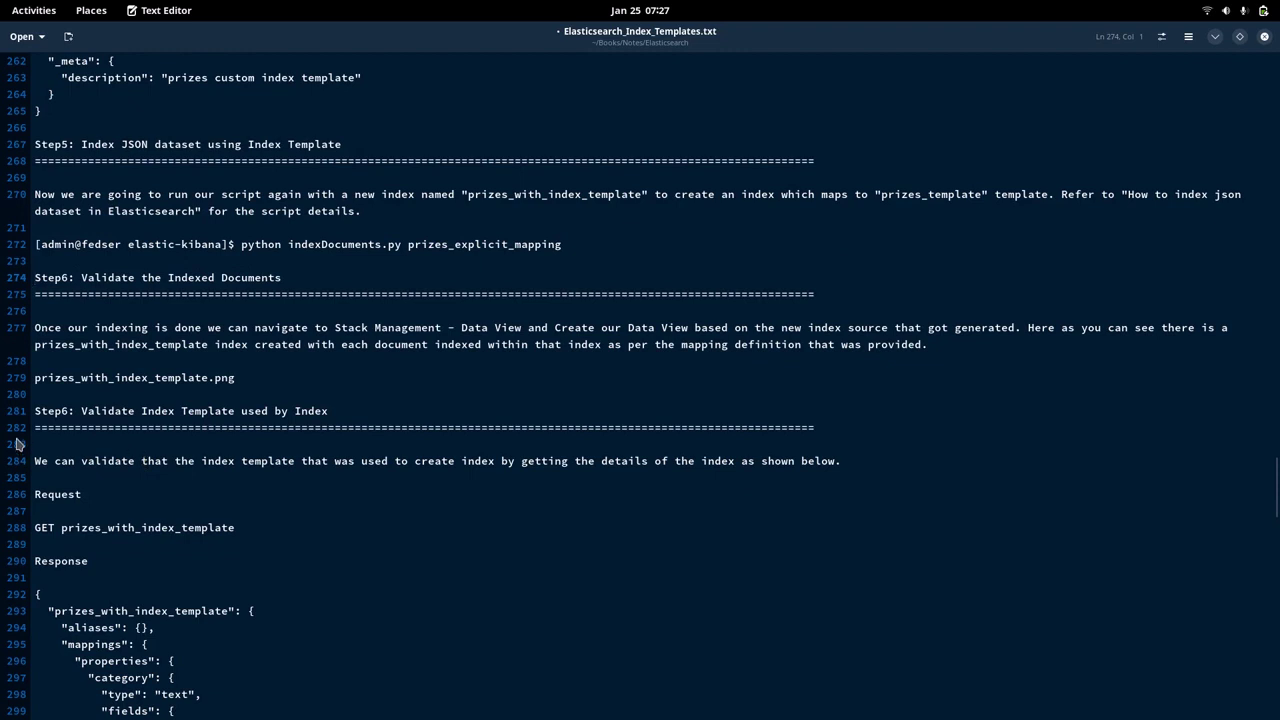
pyautogui.doubleClick(94, 410)
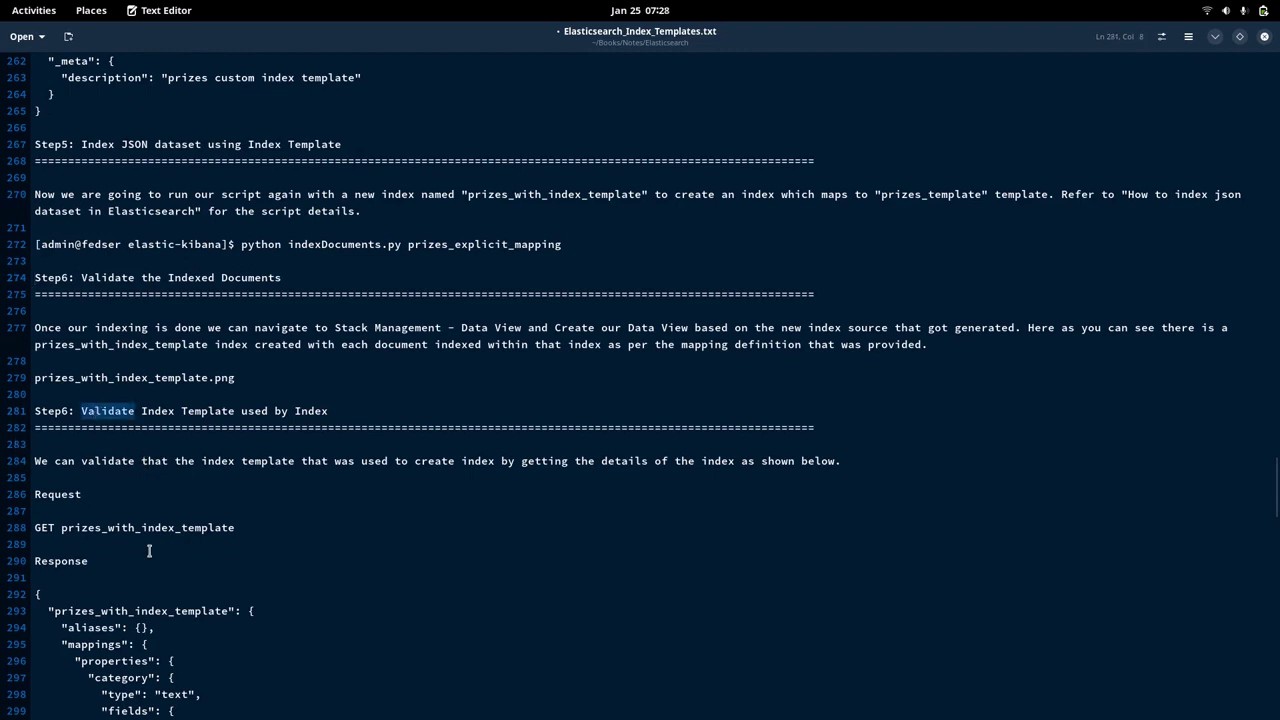
pyautogui.scroll(-3, 149, 551)
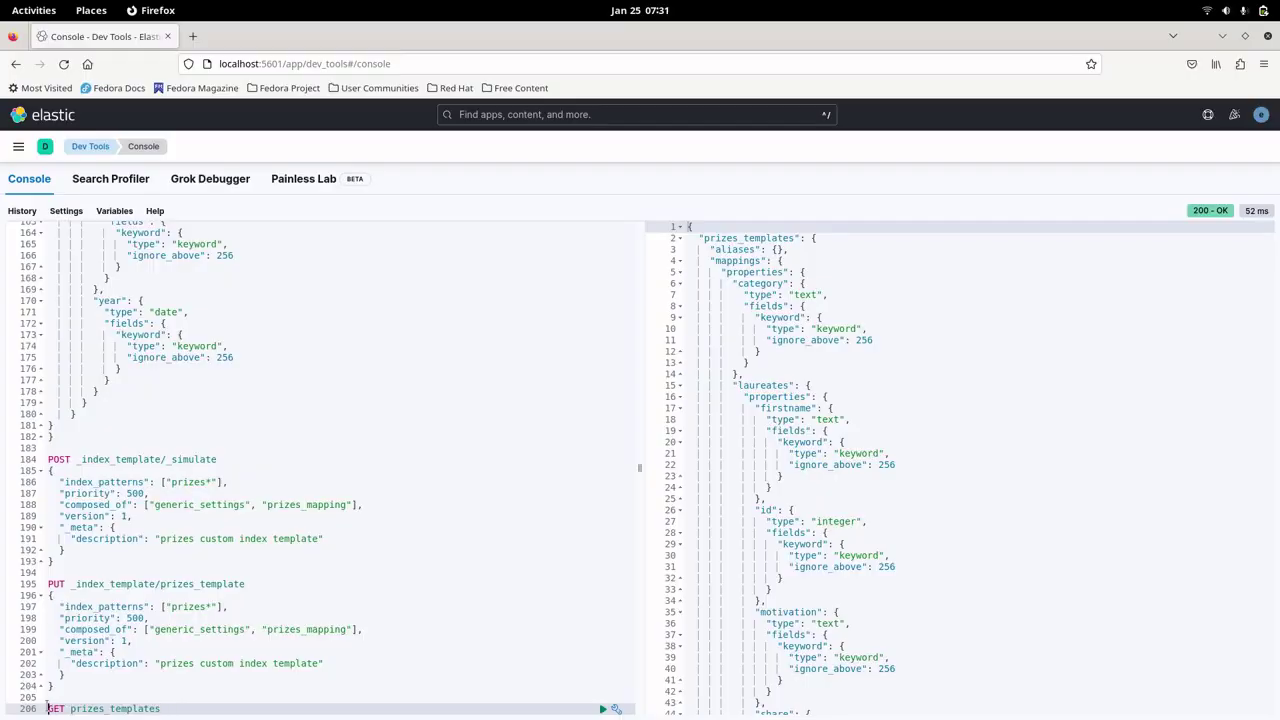
# Run the GET prizes_templates request and scroll the response down to its settings.
pyautogui.click(162, 708)
pyautogui.click(603, 709)
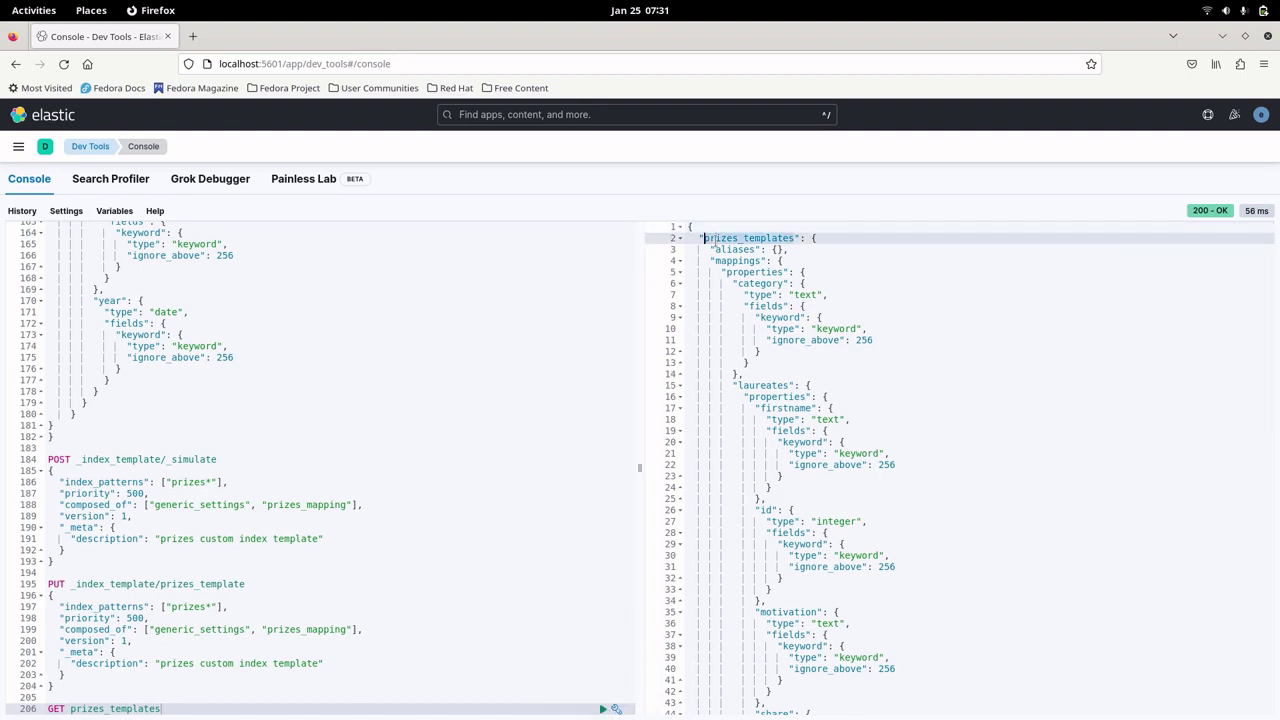
pyautogui.scroll(-10, 737, 500)
pyautogui.scroll(-2, 737, 570)
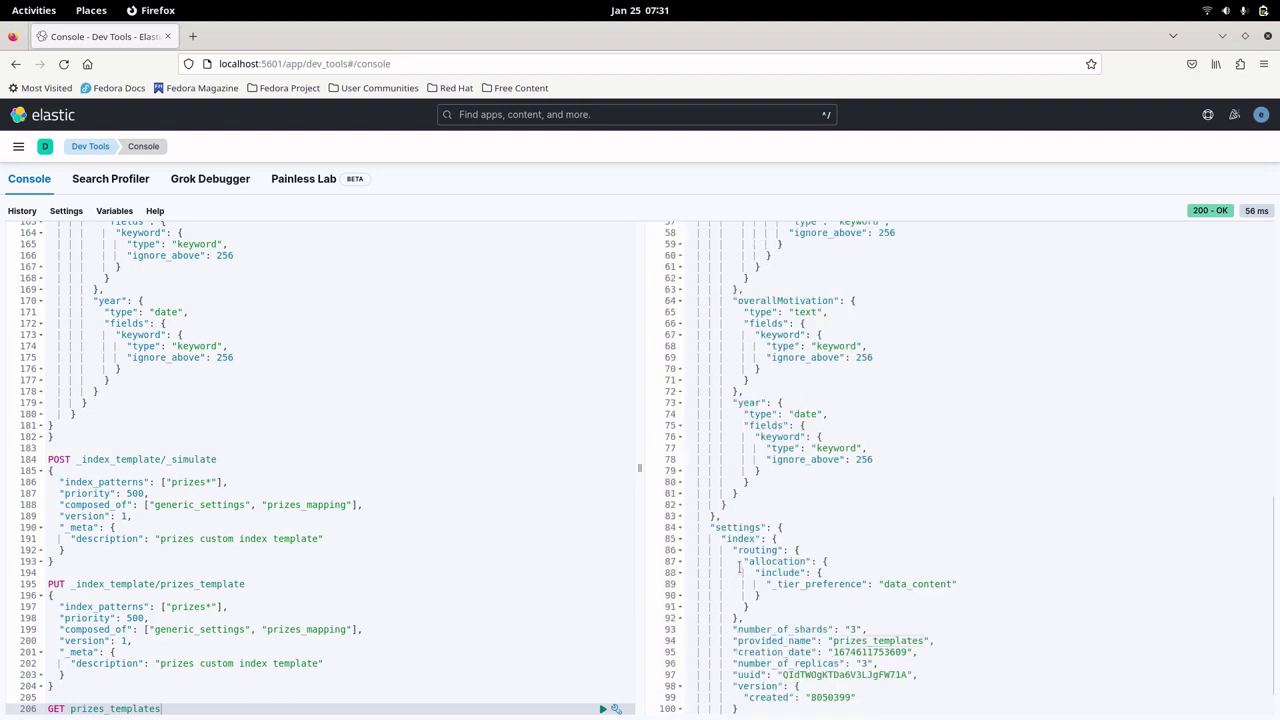
pyautogui.scroll(-1, 740, 570)
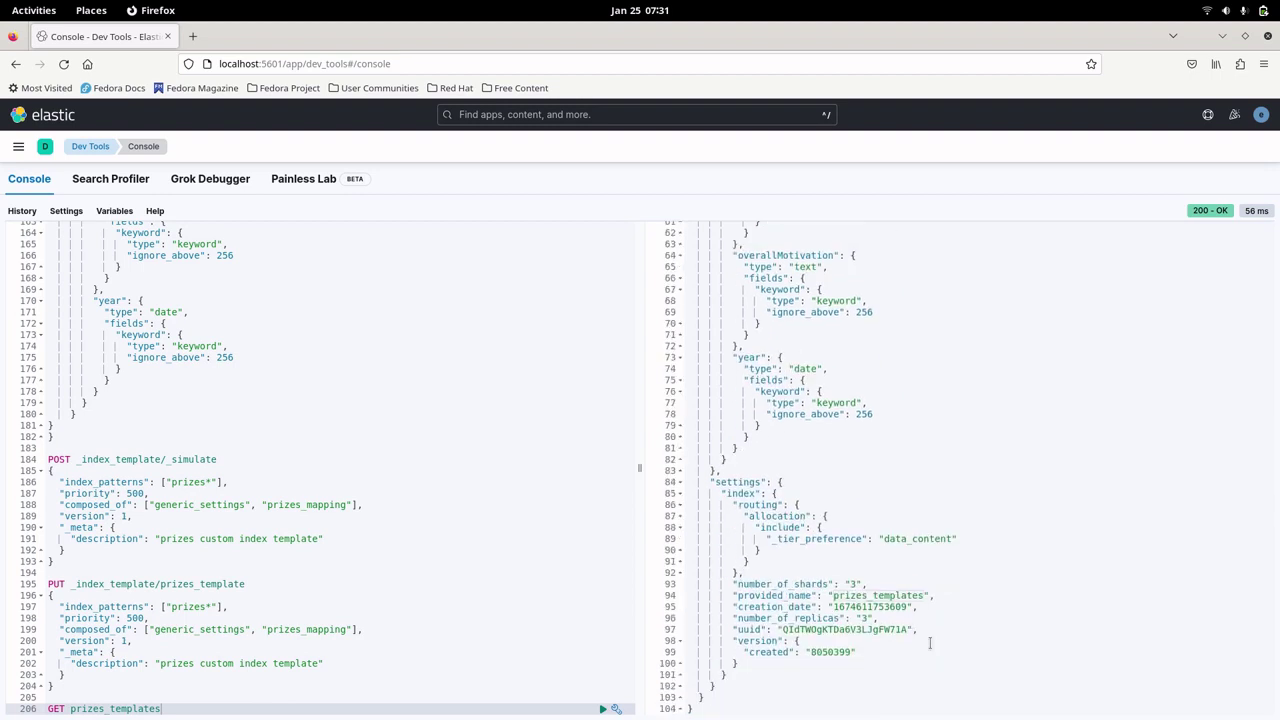
# Highlight the provided_name, number_of_shards (3) and number_of_replicas (3) settings in the response.
pyautogui.doubleClick(811, 595)
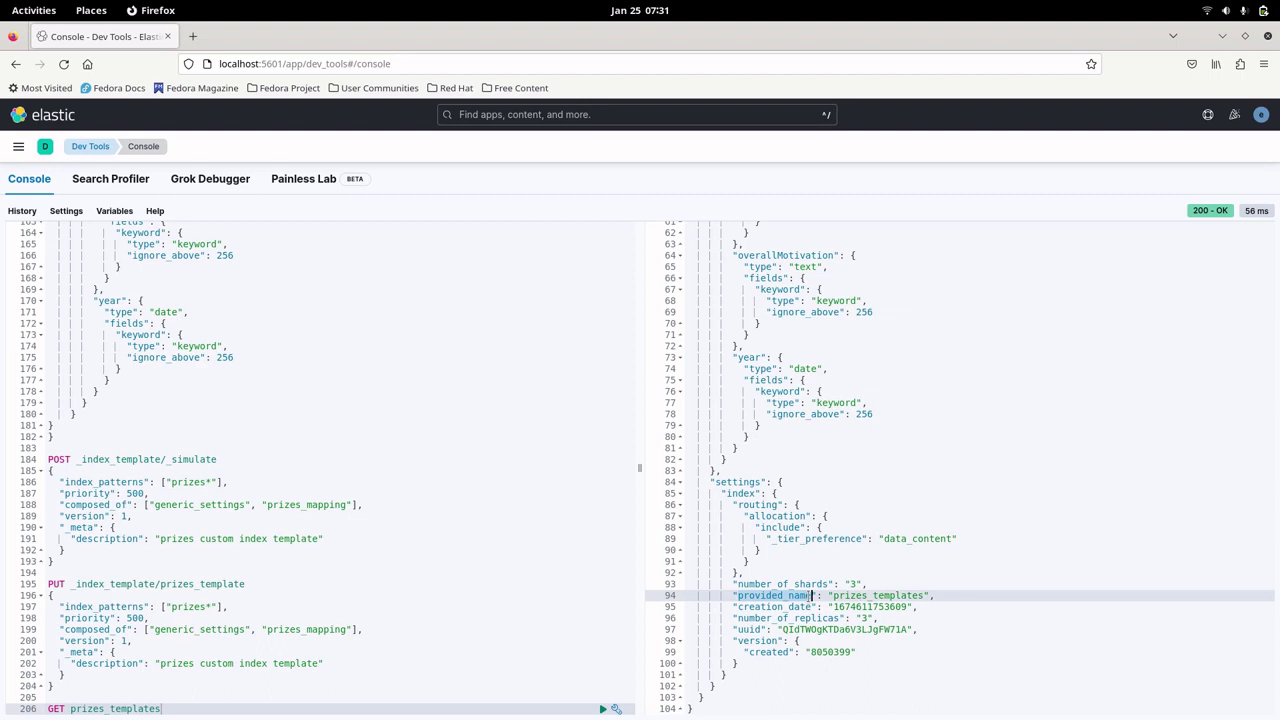
pyautogui.doubleClick(815, 618)
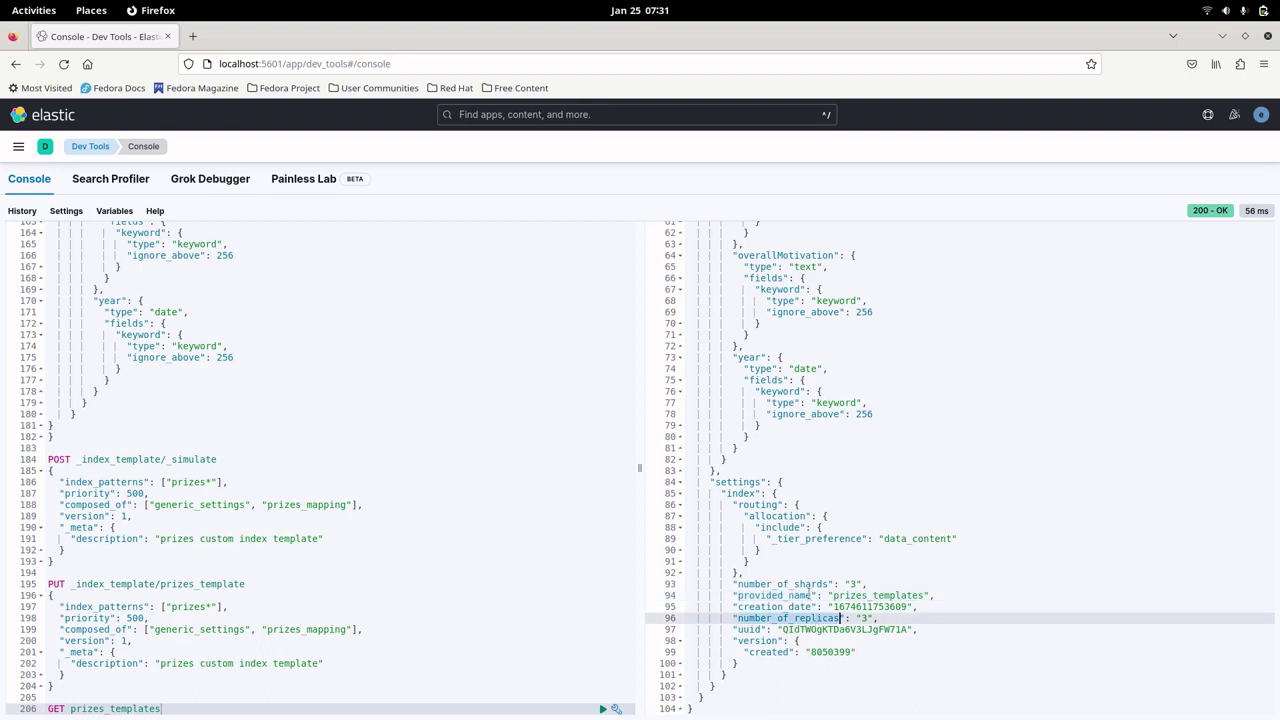
pyautogui.doubleClick(807, 585)
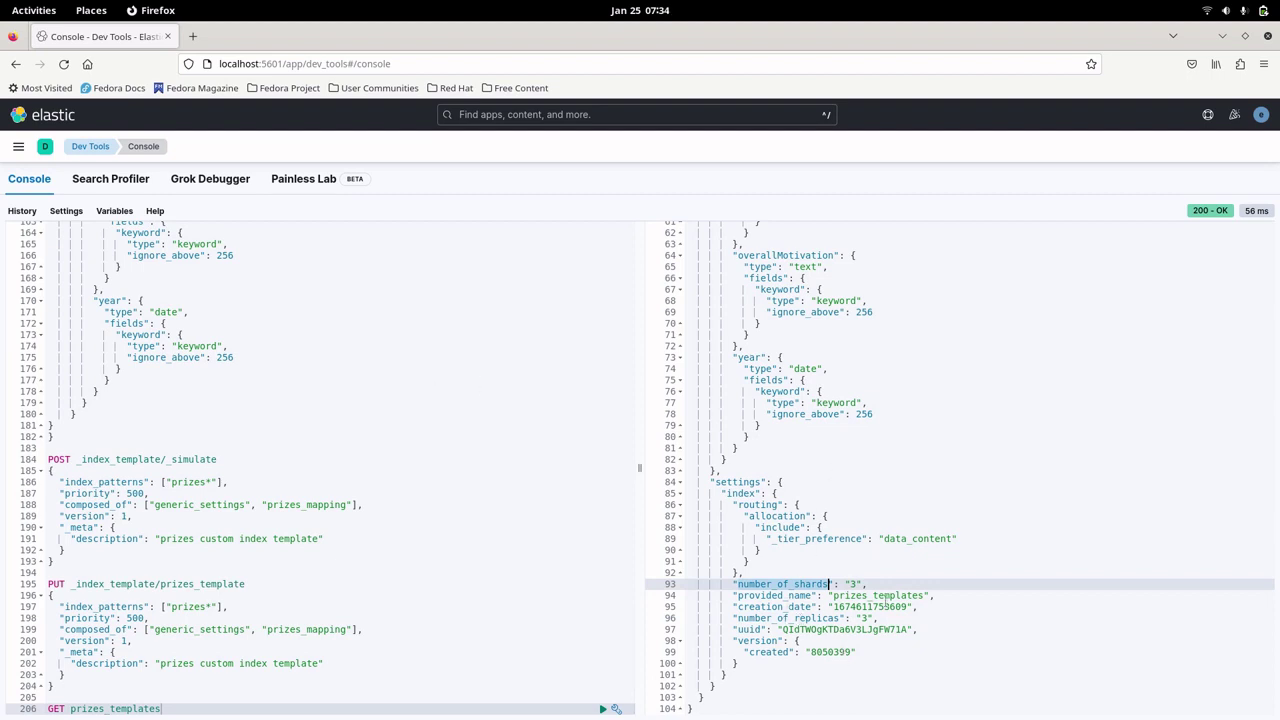
pyautogui.tripleClick(866, 587)
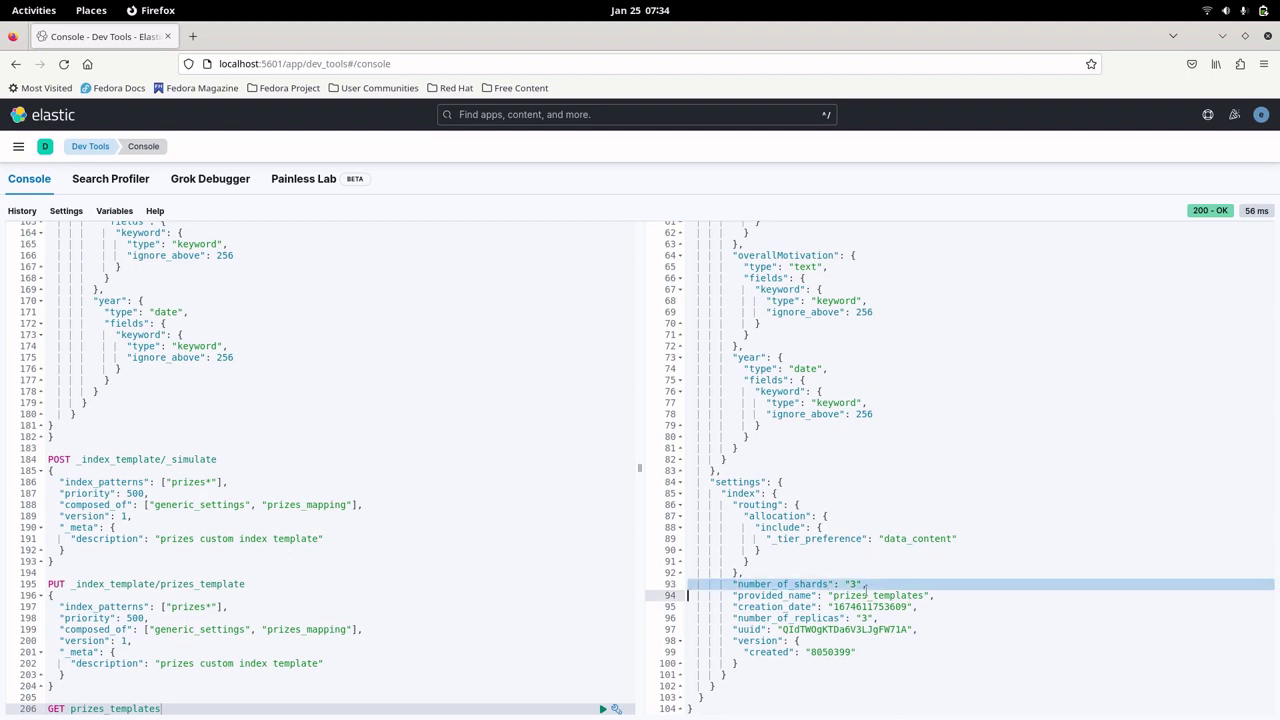
pyautogui.tripleClick(832, 620)
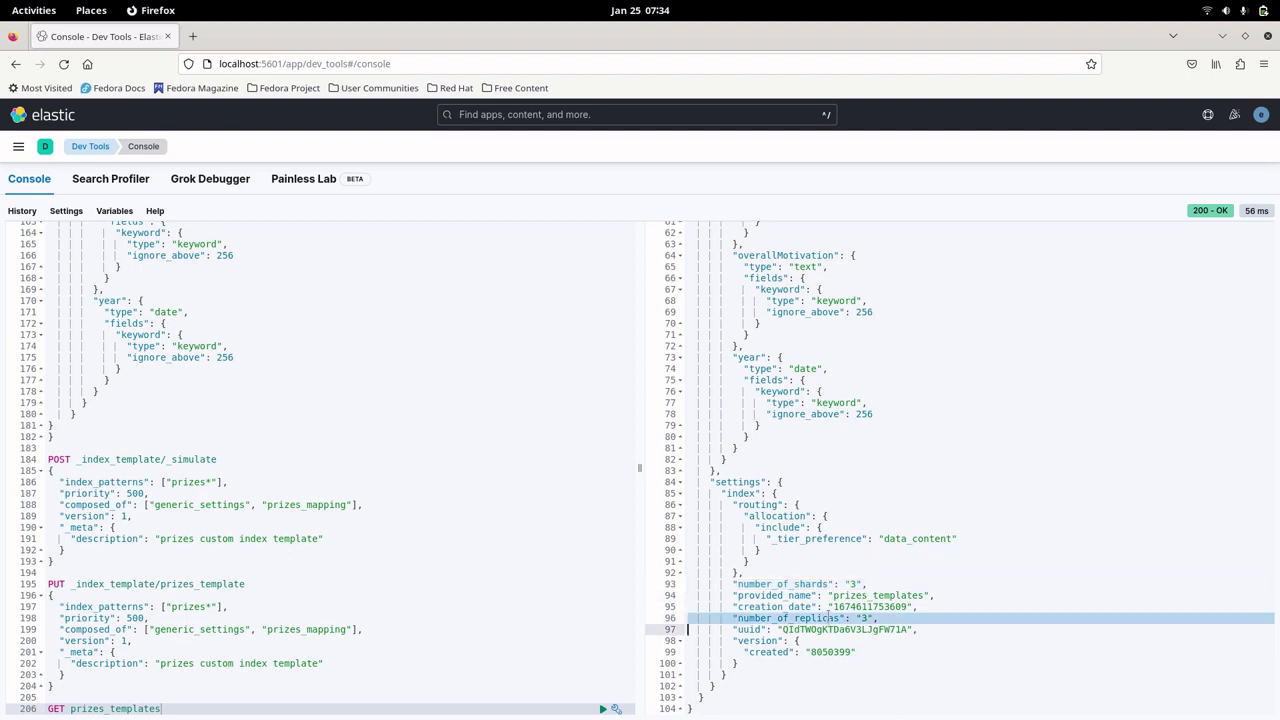
pyautogui.scroll(5, 800, 480)
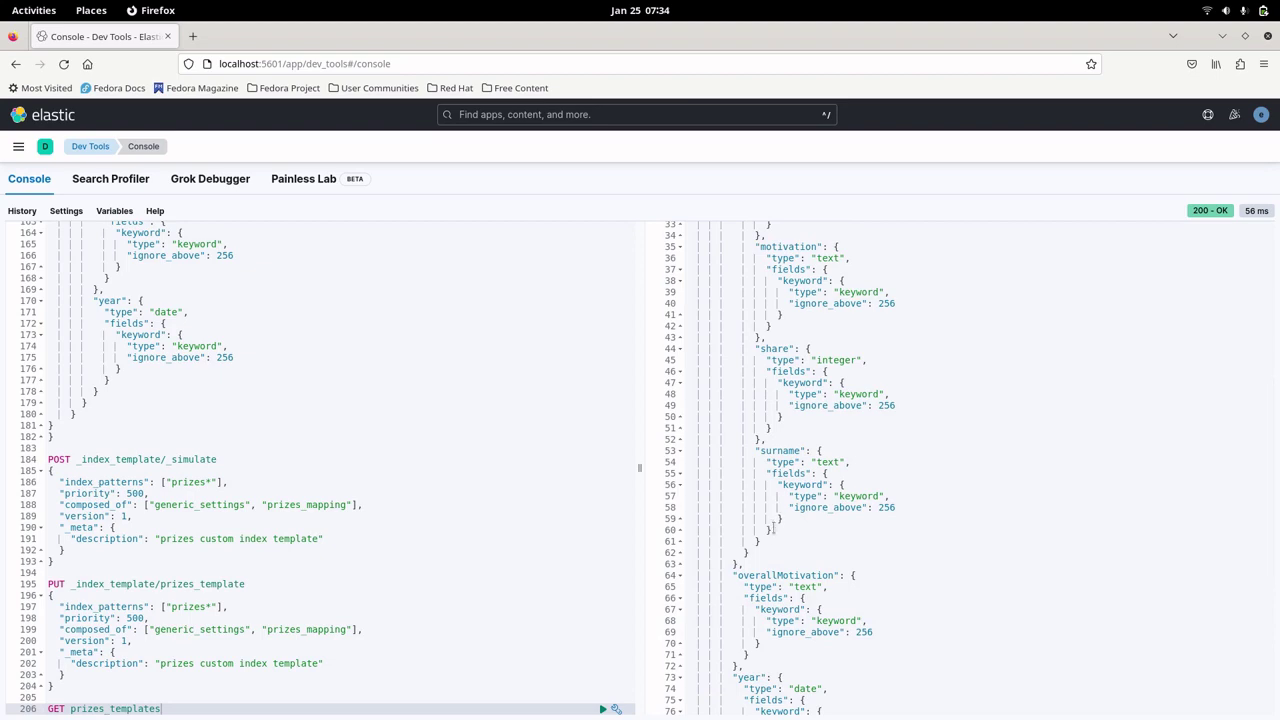
pyautogui.scroll(-5, 772, 530)
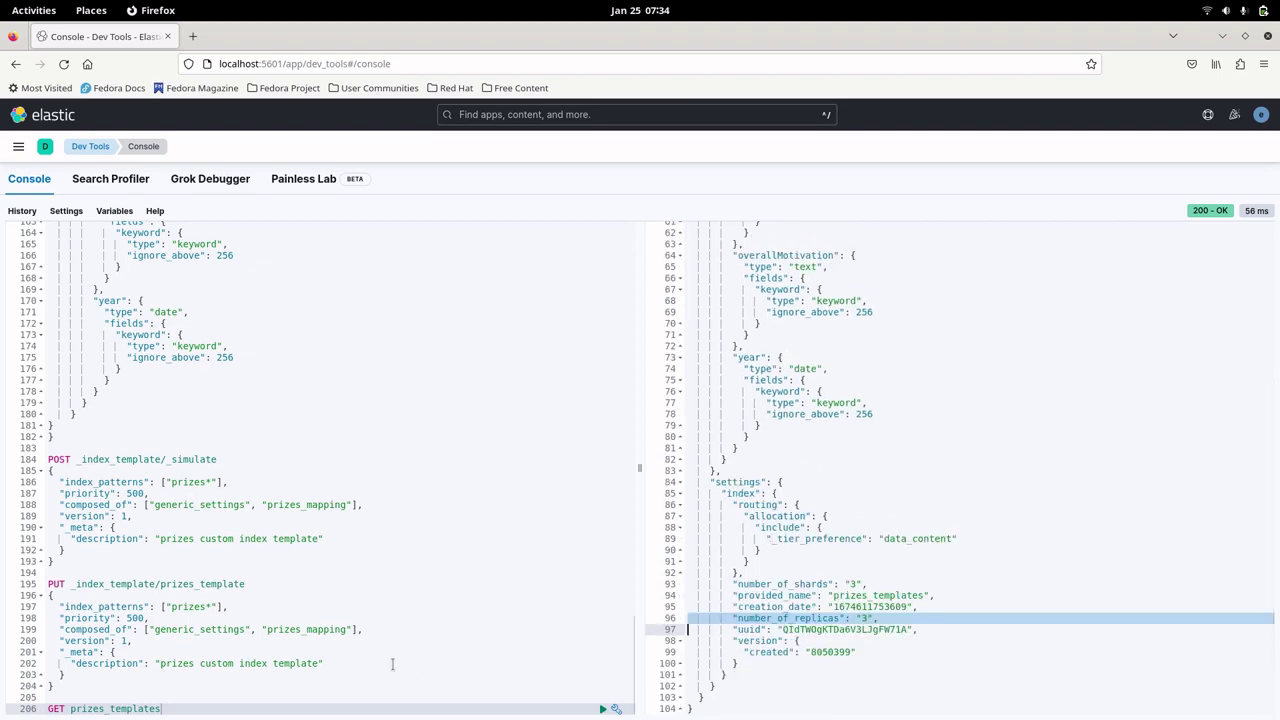
pyautogui.press('super')
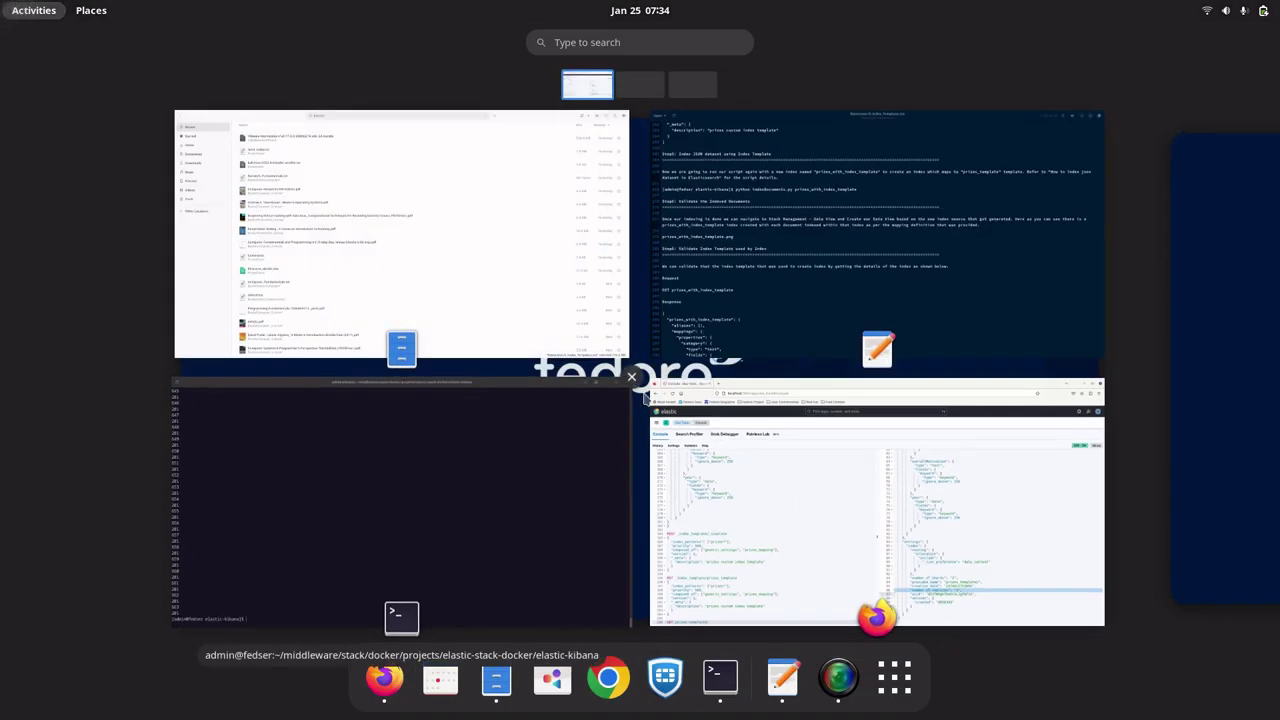
# Bring back the Elasticsearch_Index_Templates.txt notes and read the expected response with 3 shards, 3 replicas.
pyautogui.click(791, 274)
pyautogui.scroll(-7, 417, 640)
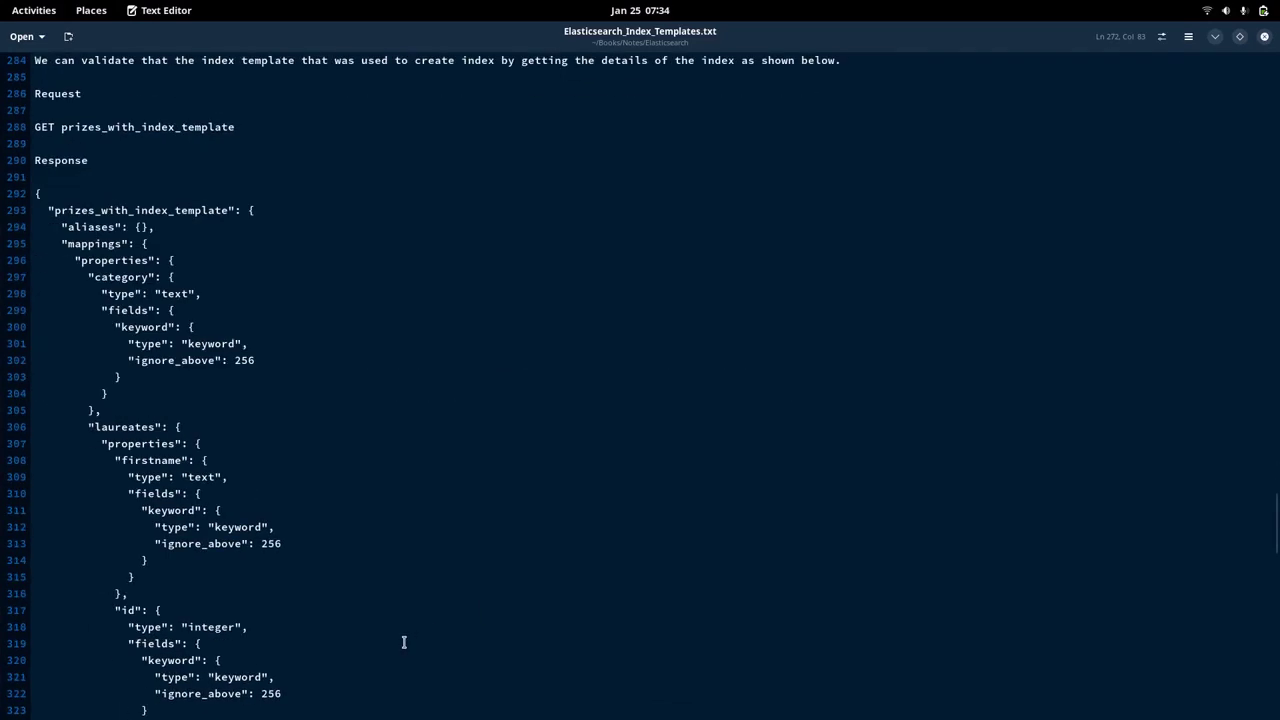
pyautogui.scroll(-8, 400, 645)
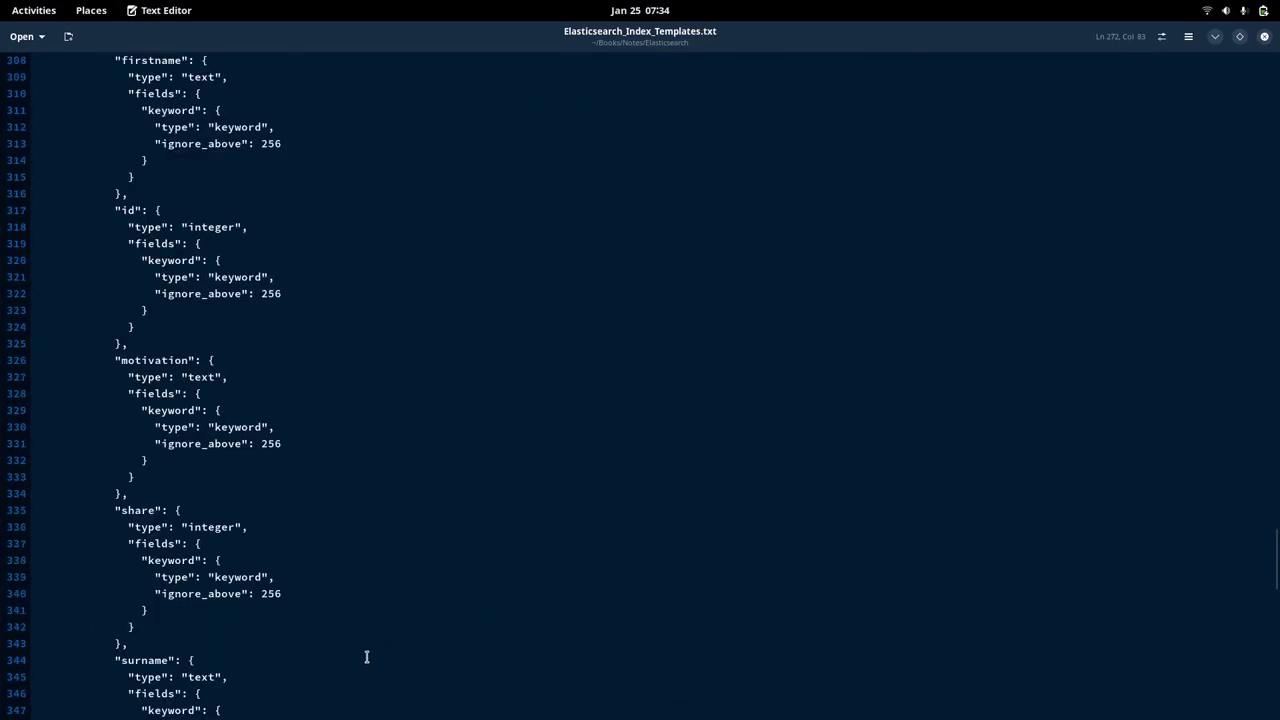
pyautogui.scroll(-17, 366, 656)
pyautogui.scroll(-2, 365, 658)
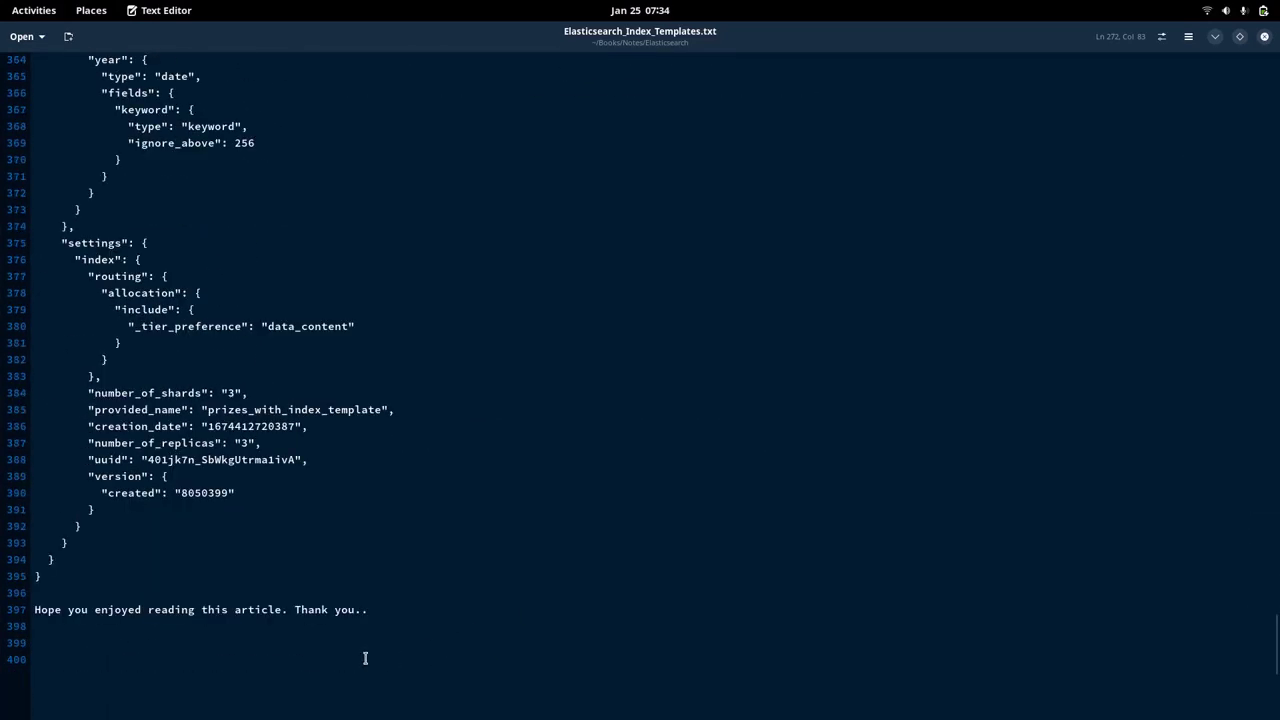